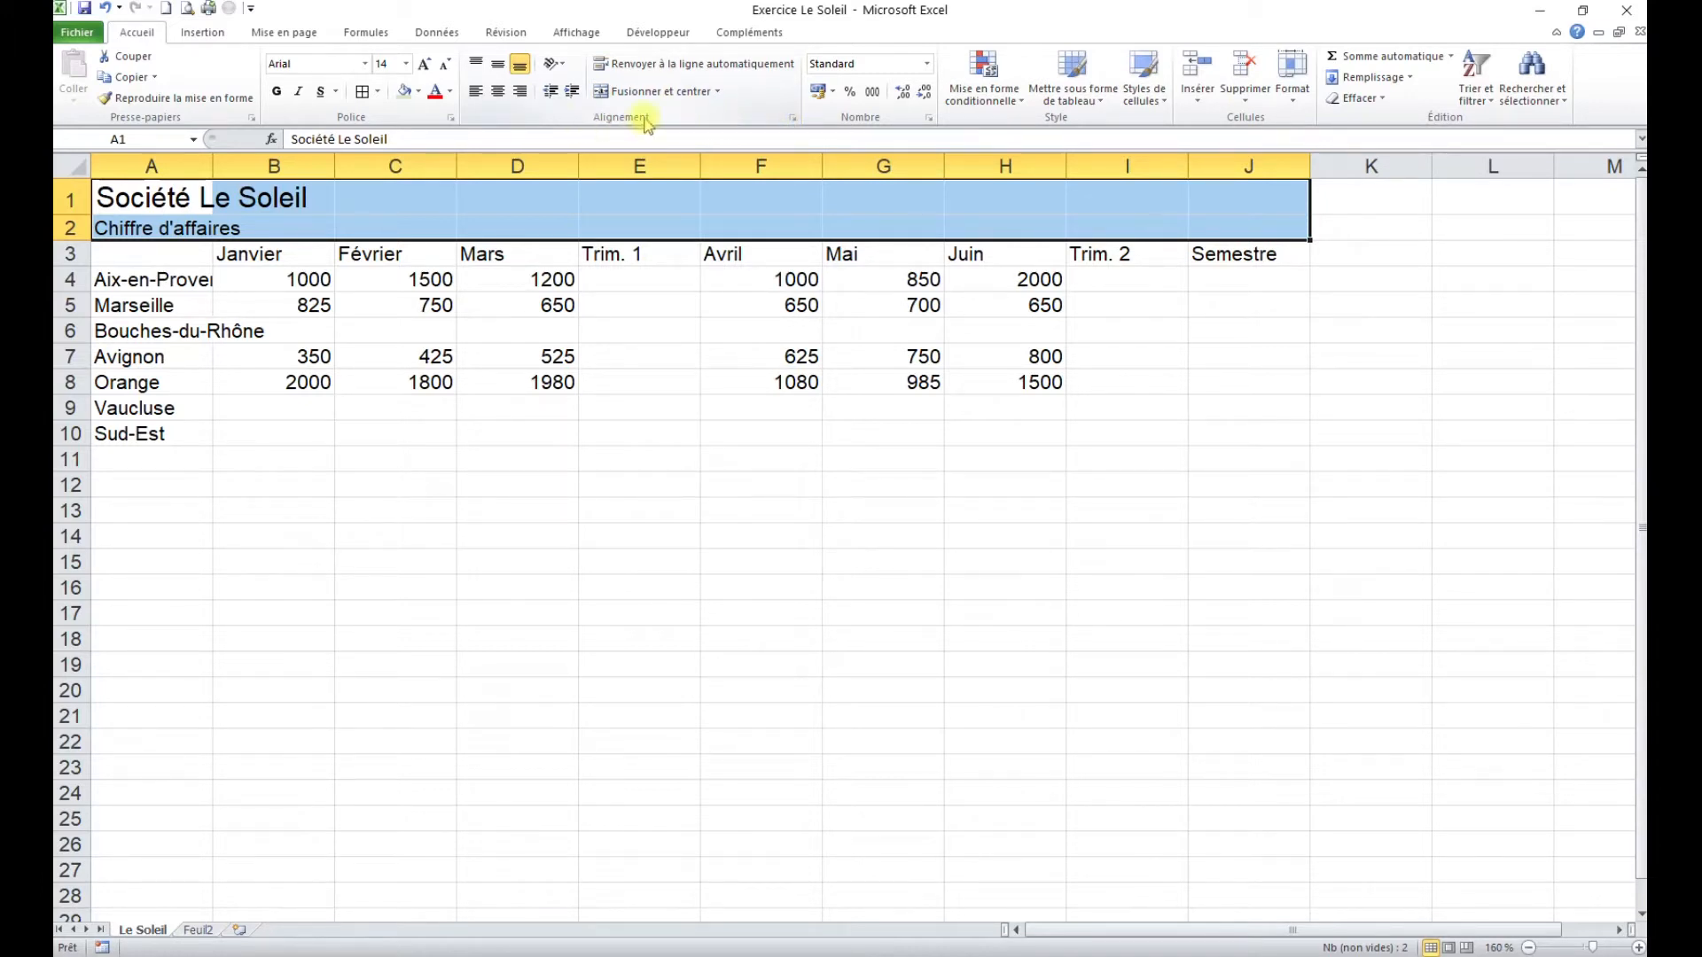
# Centre the two title lines in A1:J2 across the table's columns with the horizontal alignment "Centré sur plusieurs colonnes".
pyautogui.click(792, 117)
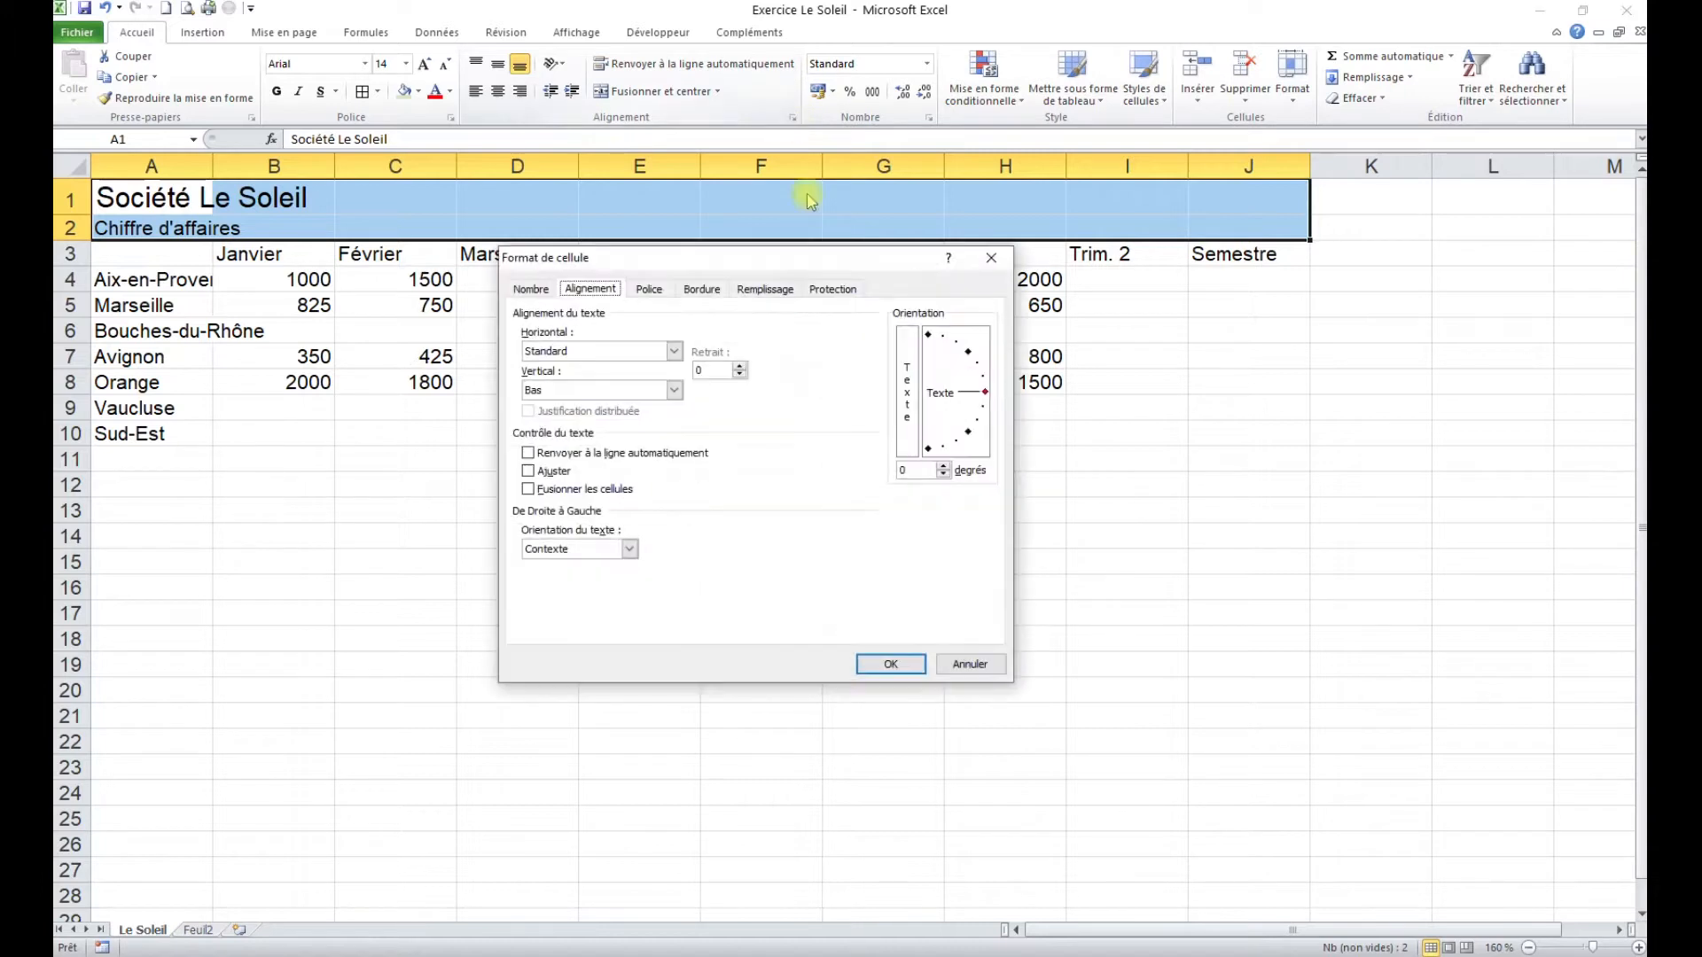
pyautogui.click(673, 351)
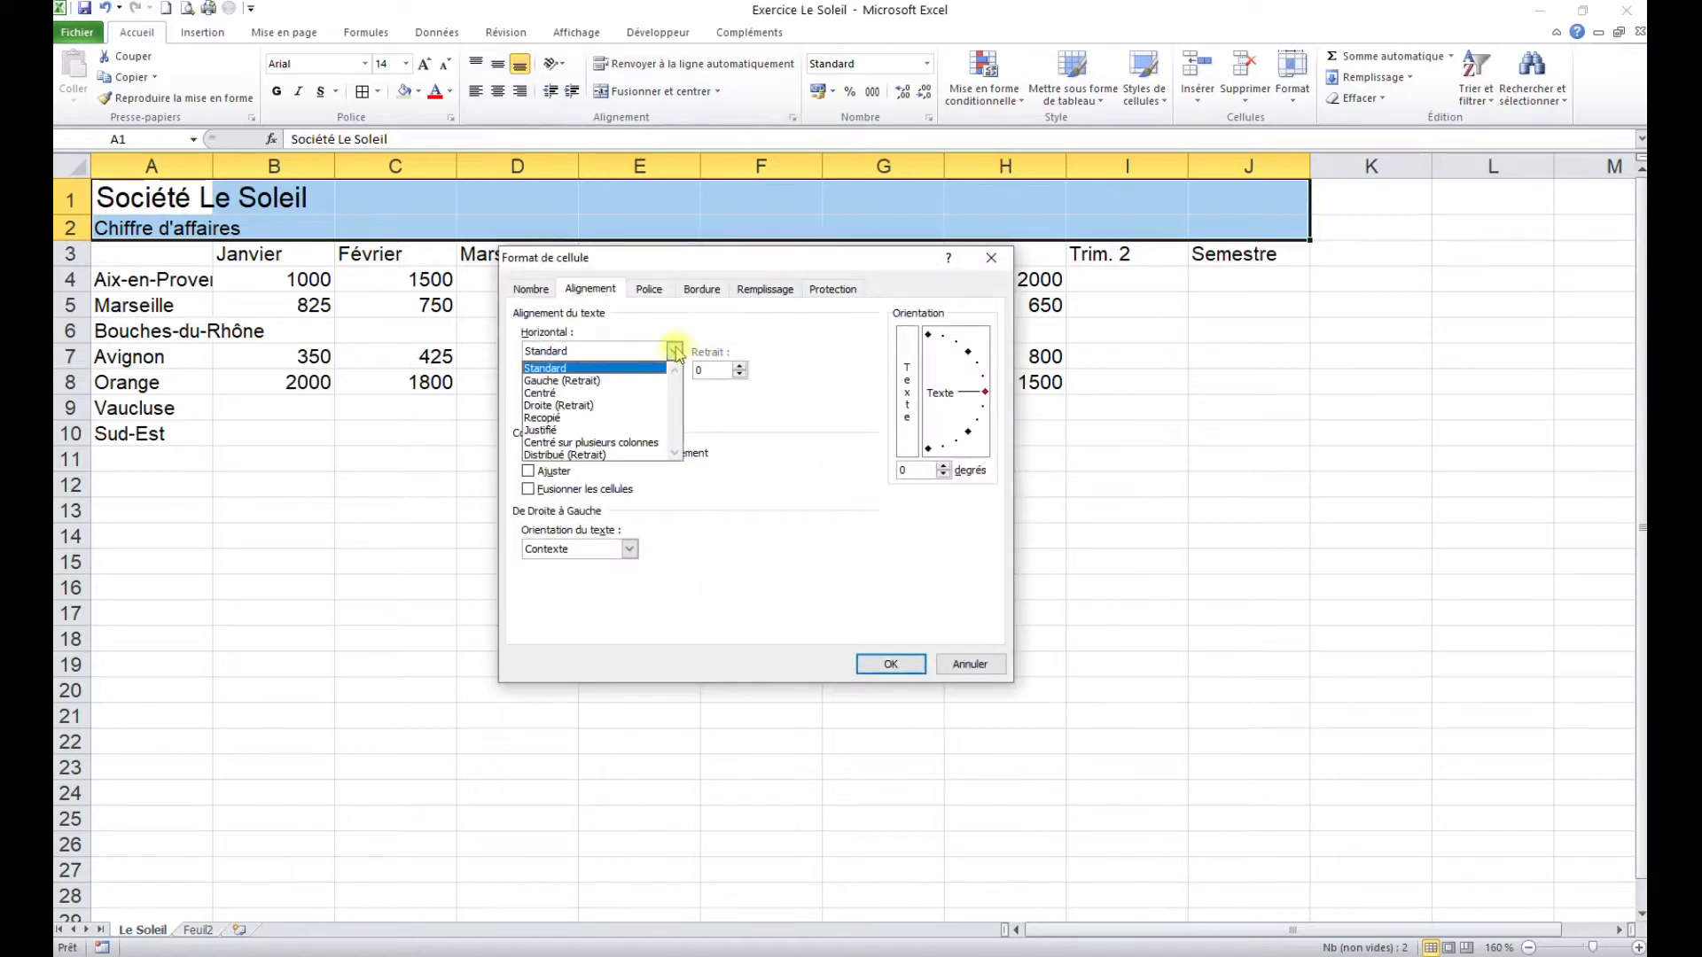
pyautogui.click(610, 443)
pyautogui.click(880, 662)
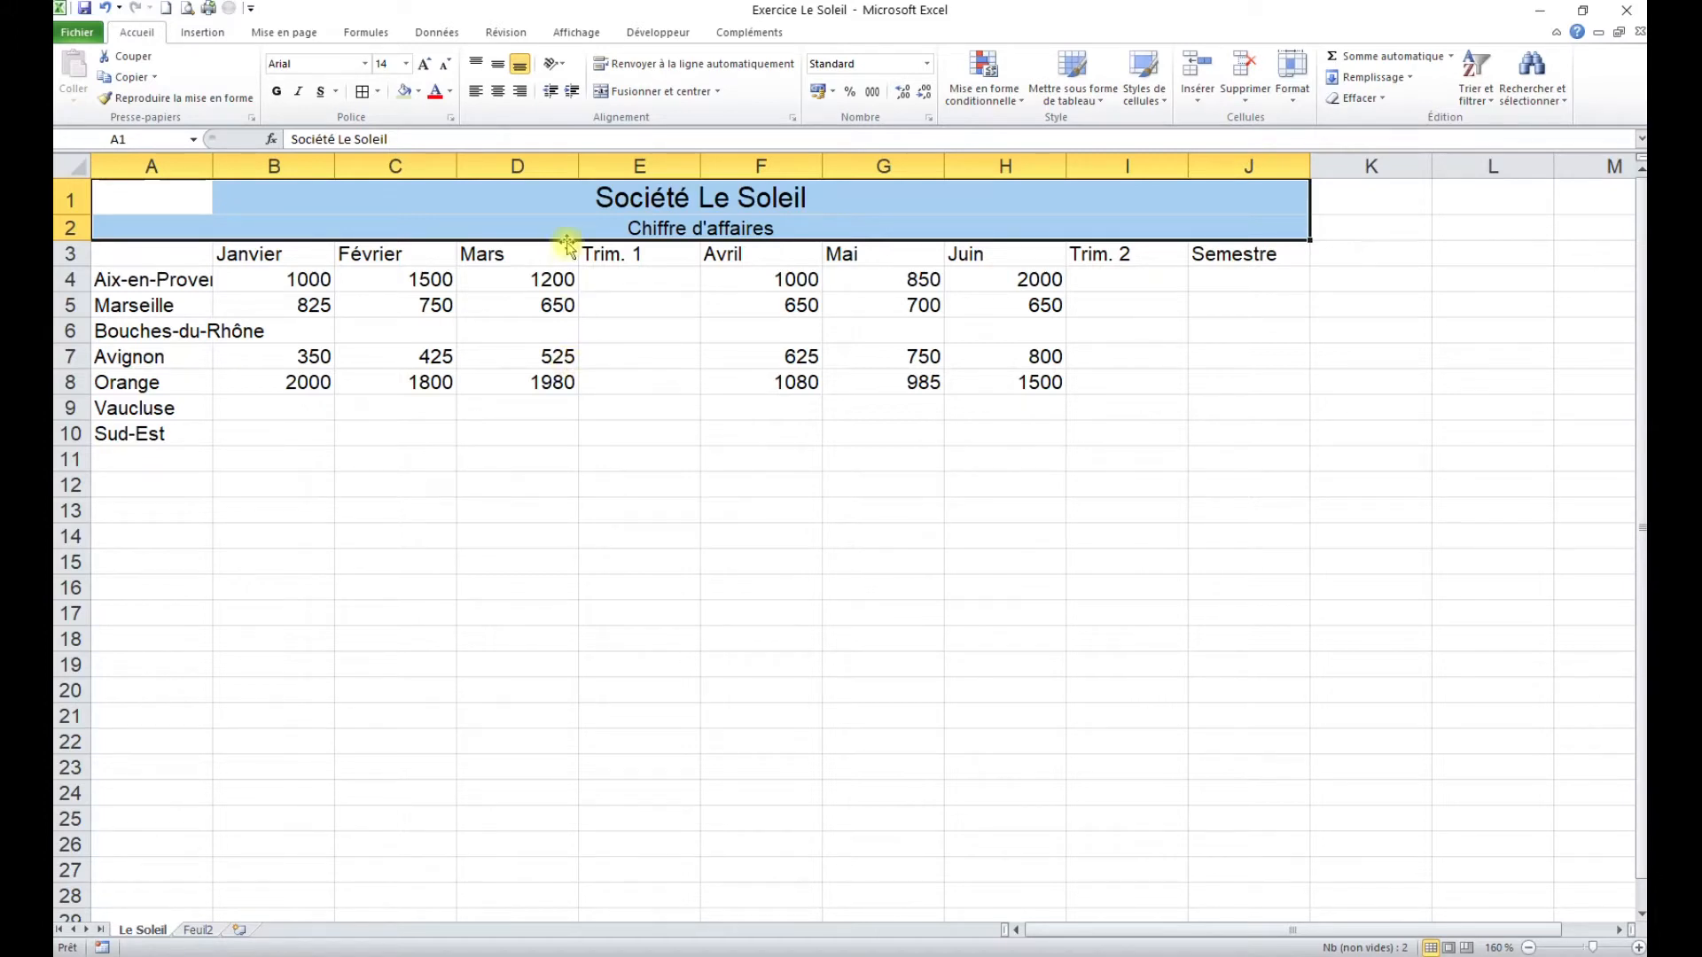
# Make the Bouches-du-Rhône, Vaucluse and Sud-Est labels in column A bold and italic.
pyautogui.click(152, 326)
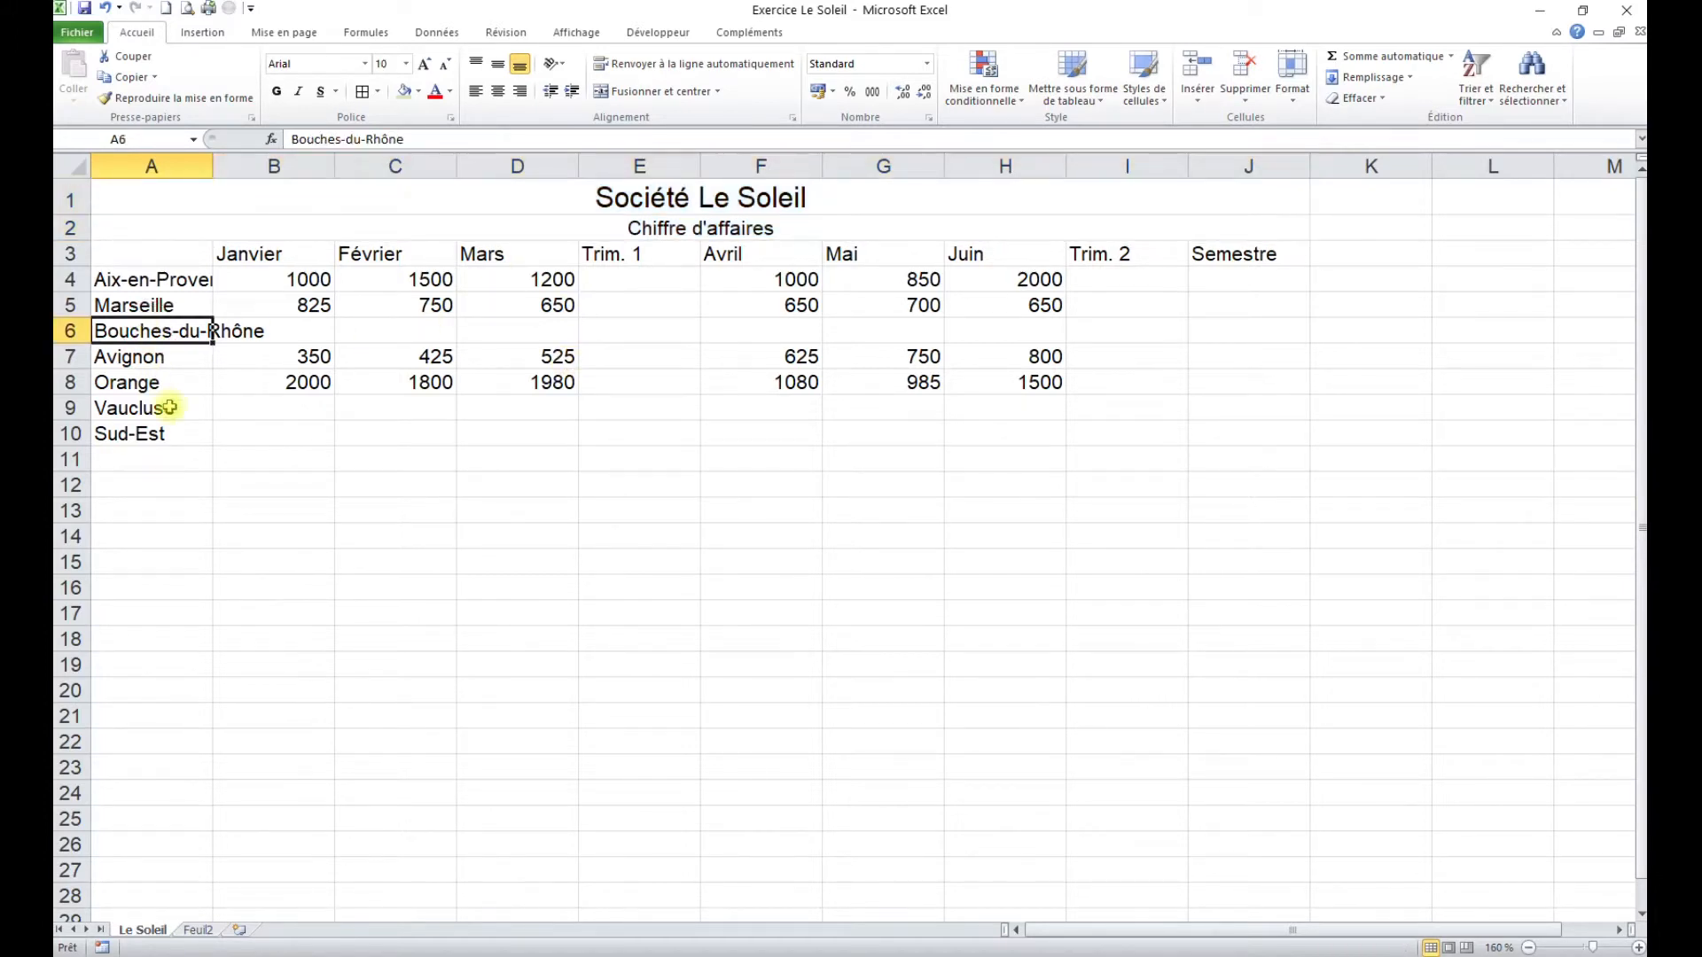
pyautogui.keyDown('ctrl'); pyautogui.moveTo(169, 409); pyautogui.dragTo(177, 433); pyautogui.keyUp('ctrl')
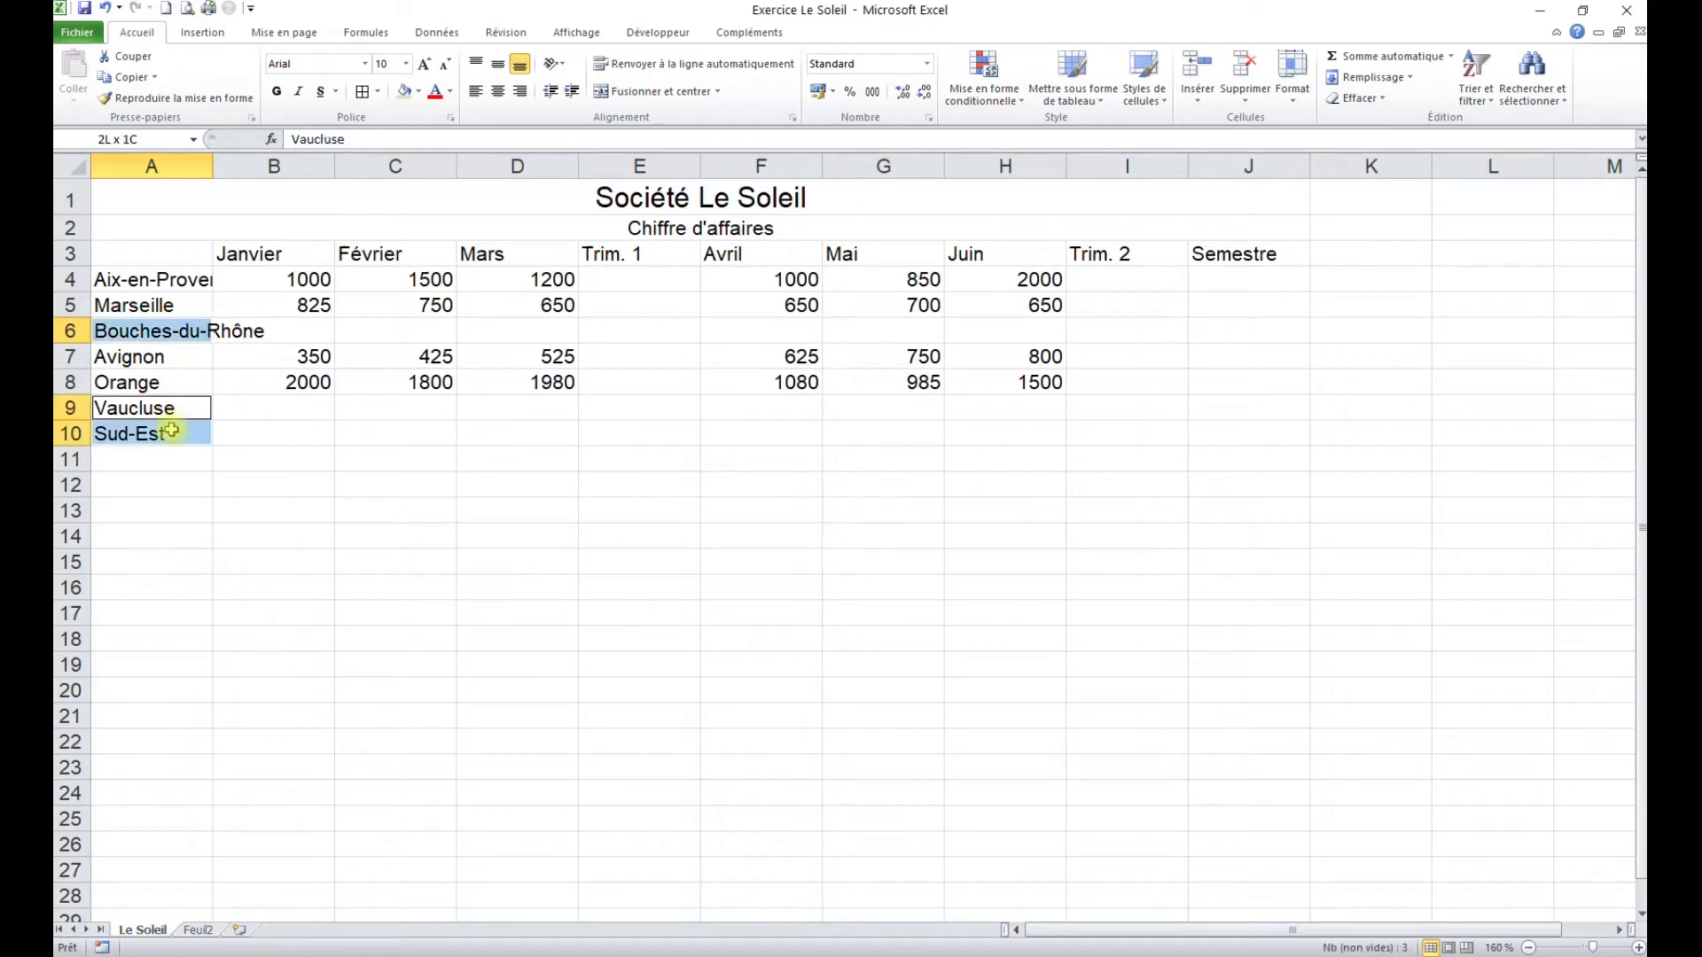
pyautogui.click(277, 92)
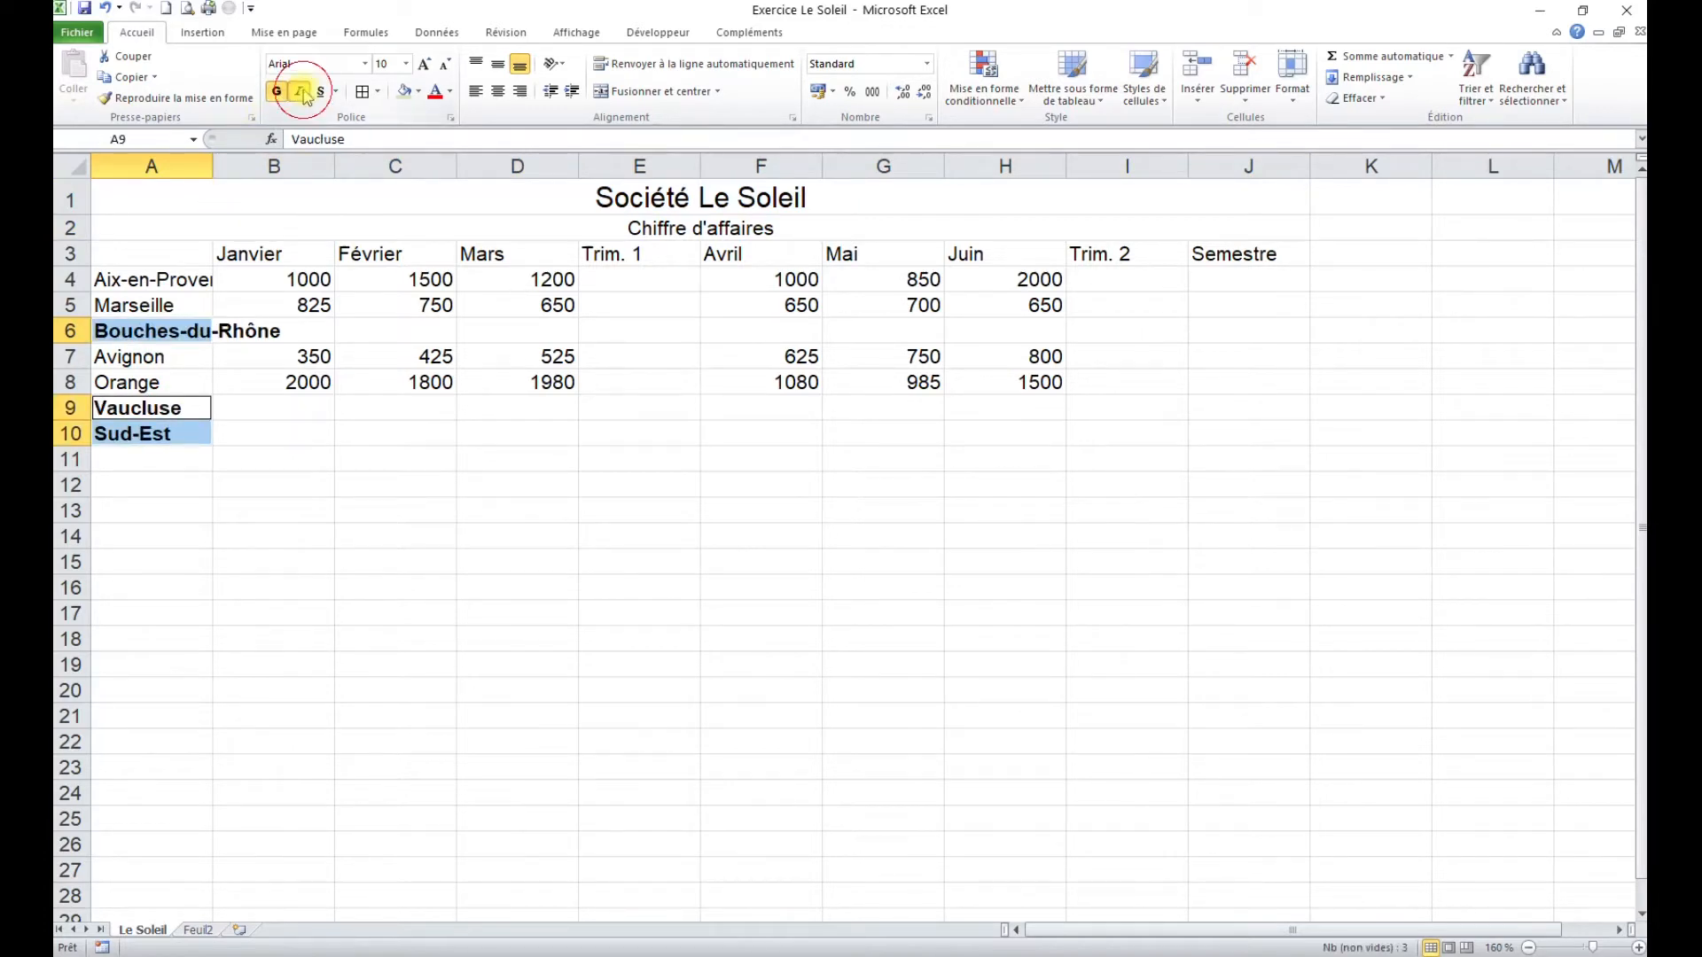
pyautogui.click(299, 92)
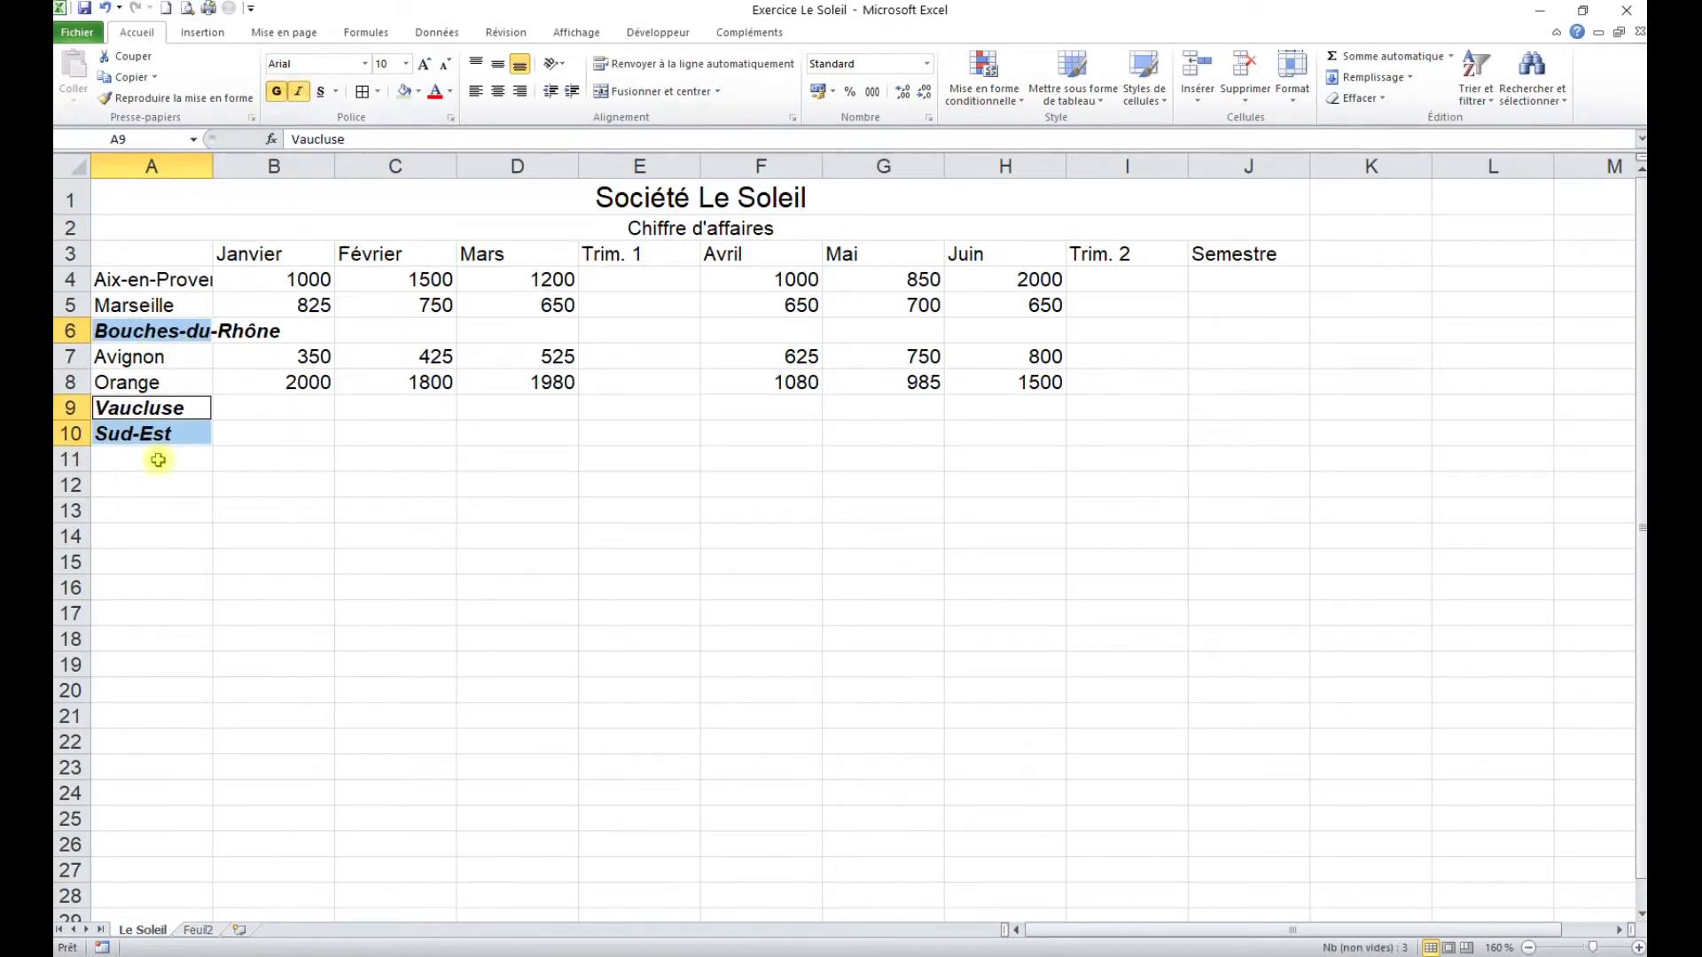
pyautogui.click(373, 514)
# Make the Trim. 1 and Trim. 2 headers in E3 and I3 bold.
pyautogui.click(639, 250)
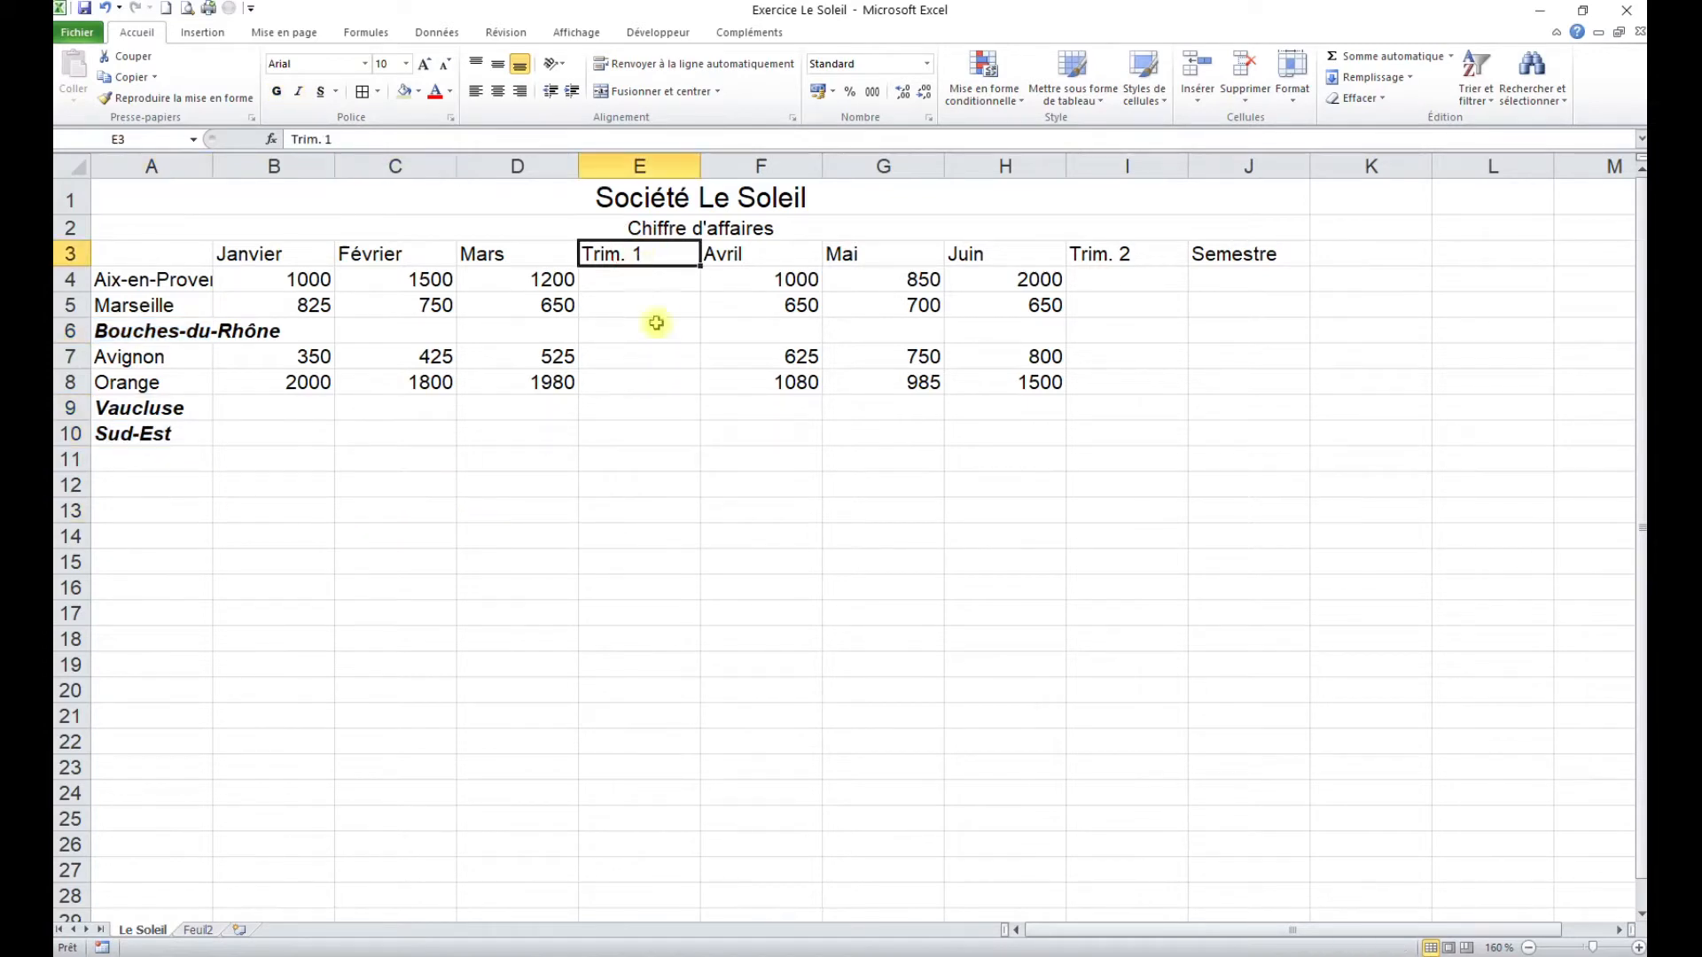
pyautogui.click(277, 92)
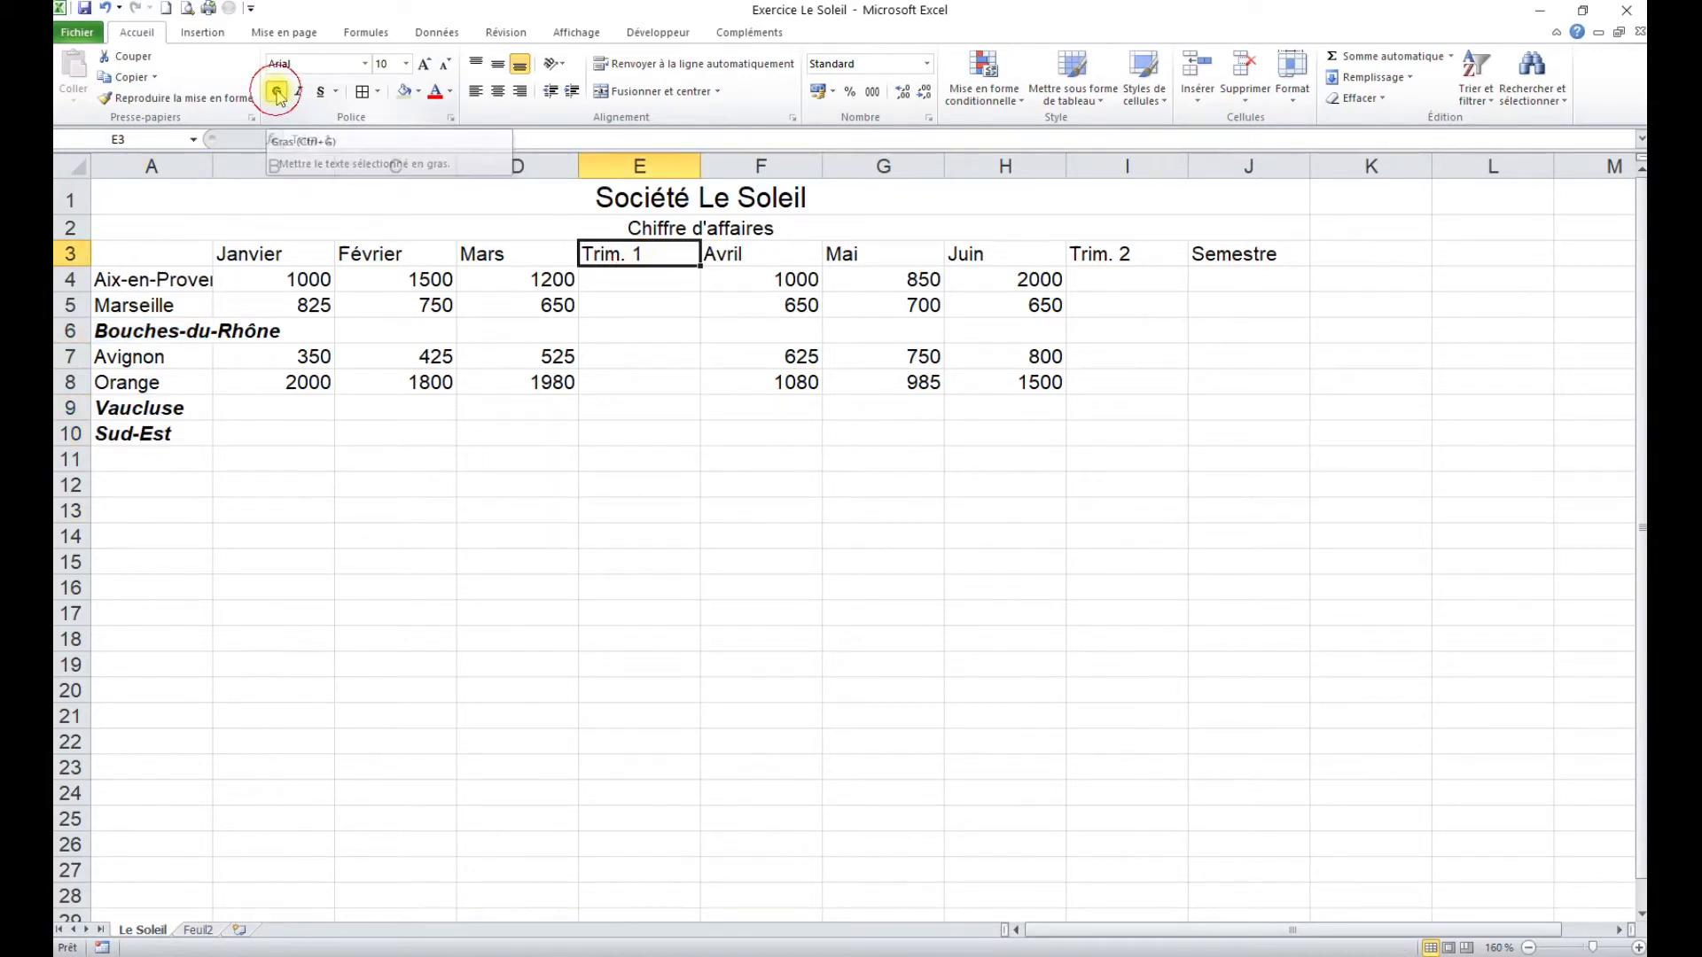
pyautogui.click(1113, 253)
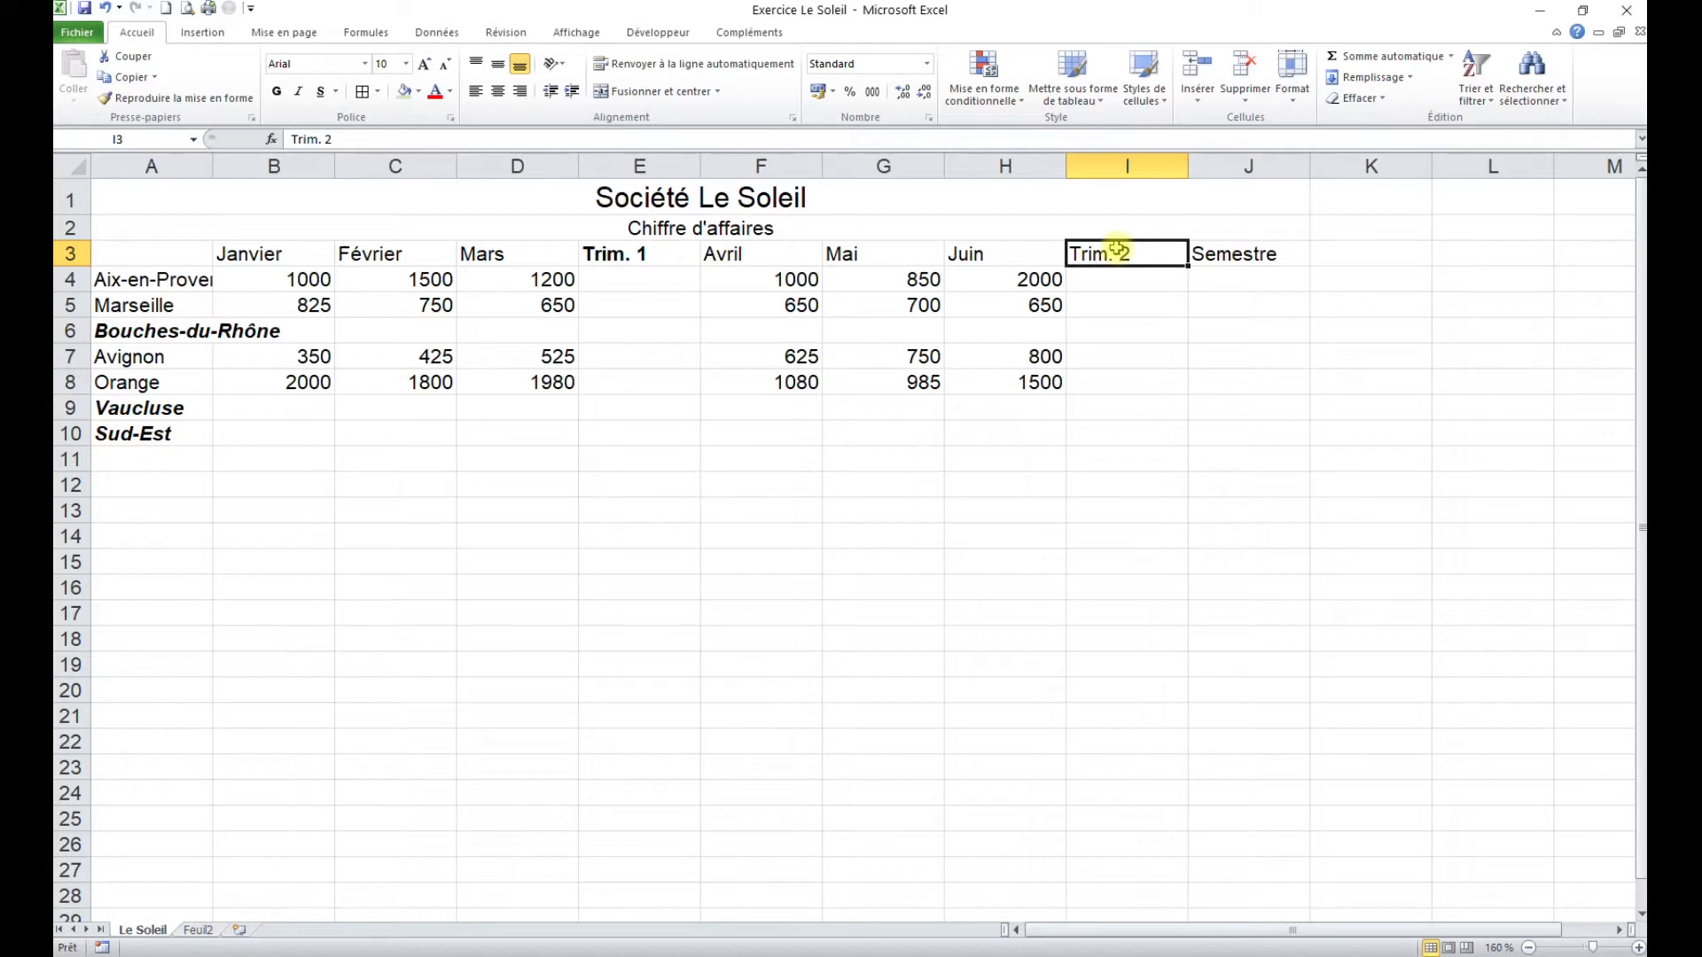
pyautogui.press('F4')
pyautogui.click(572, 485)
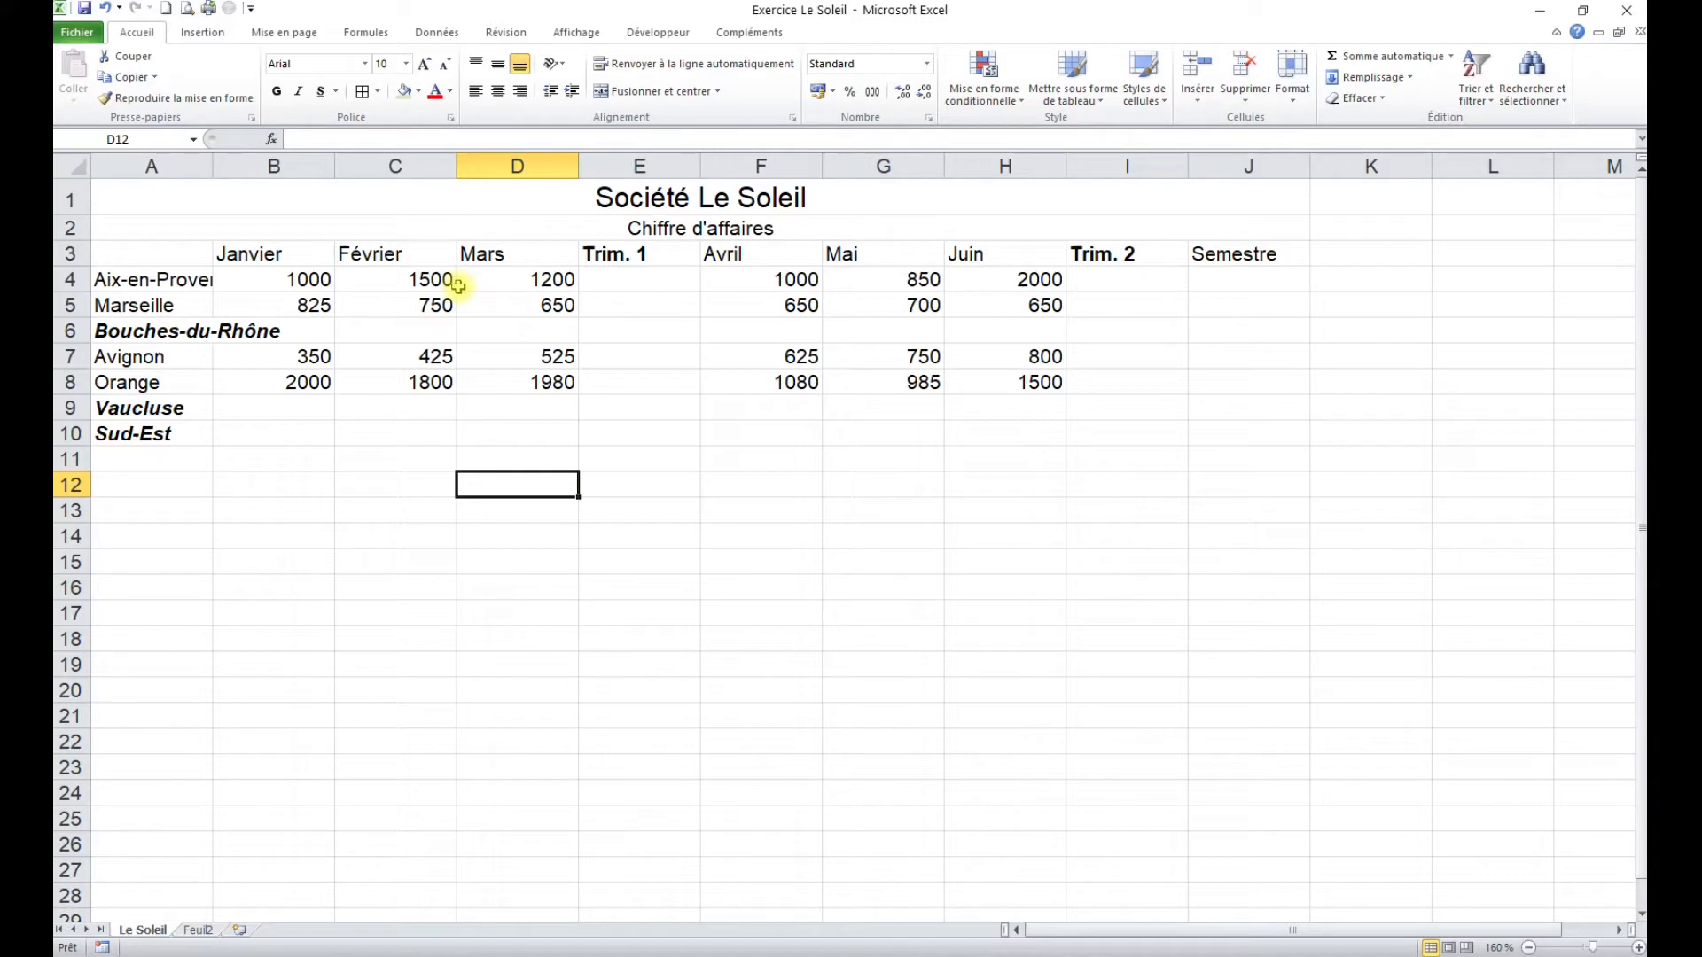
# Apply a light blue theme fill to A1:J2, A6:J6, A9:J9, B10:J10, E3:E9, I3:I9 and J4:J8 together.
pyautogui.moveTo(125, 190); pyautogui.dragTo(1225, 226)
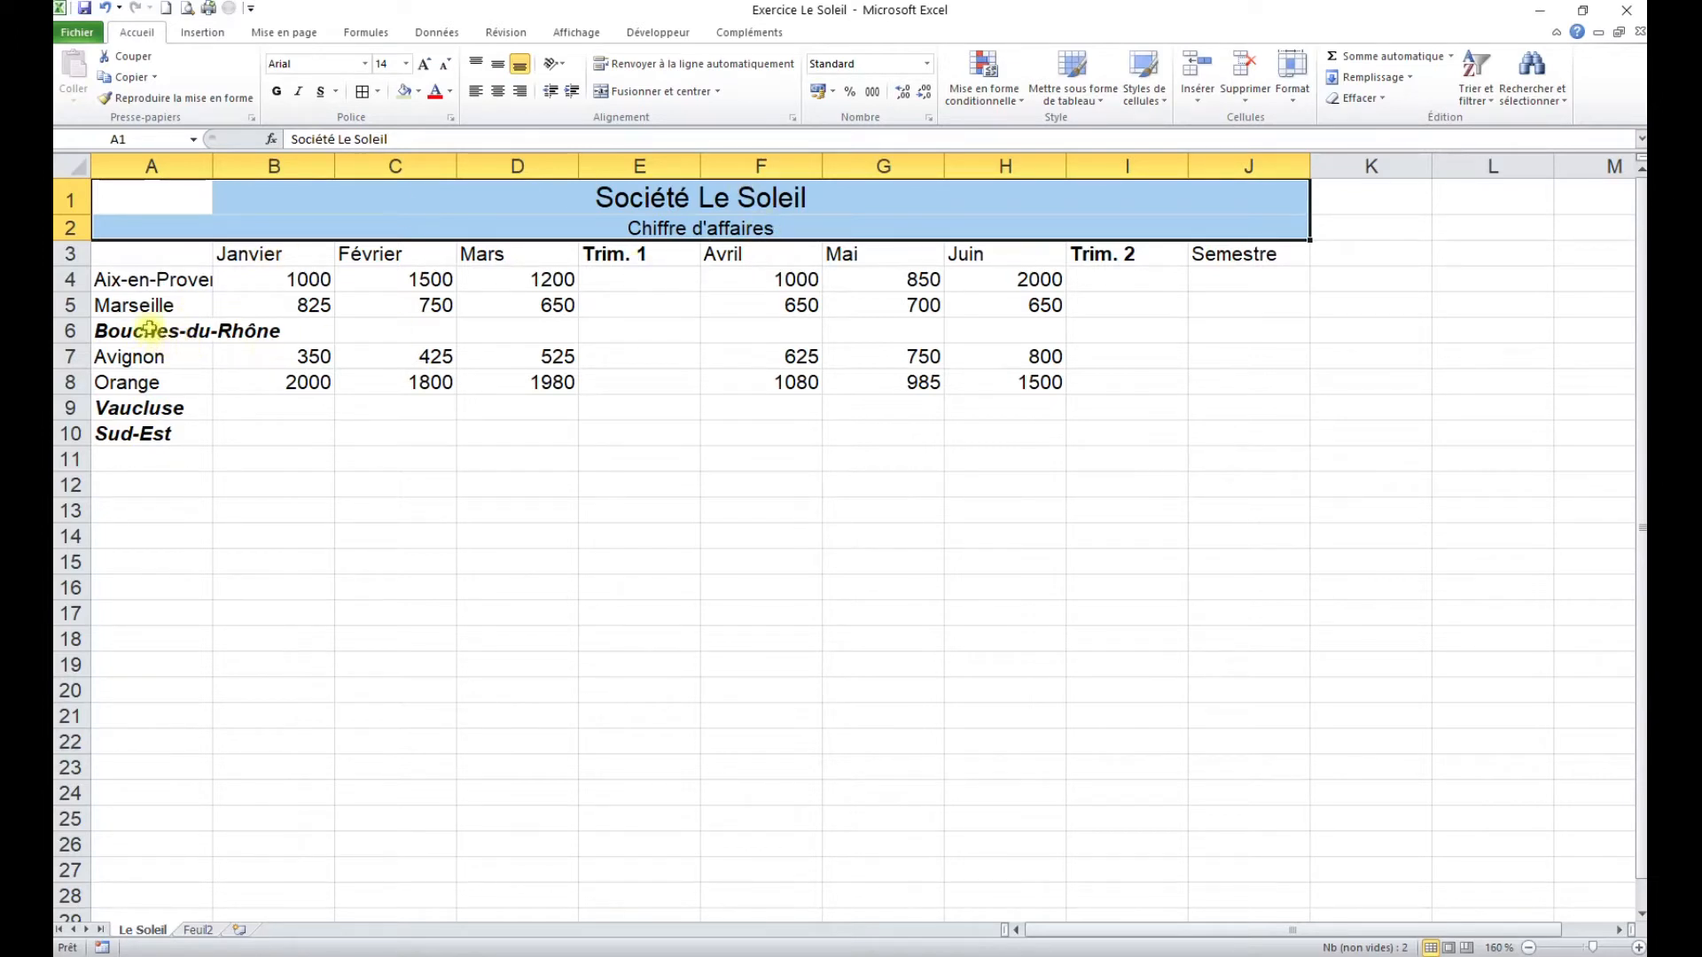
pyautogui.moveTo(147, 330); pyautogui.dragTo(1222, 327)
pyautogui.moveTo(161, 406); pyautogui.dragTo(1235, 402)
pyautogui.moveTo(271, 437); pyautogui.dragTo(1243, 436)
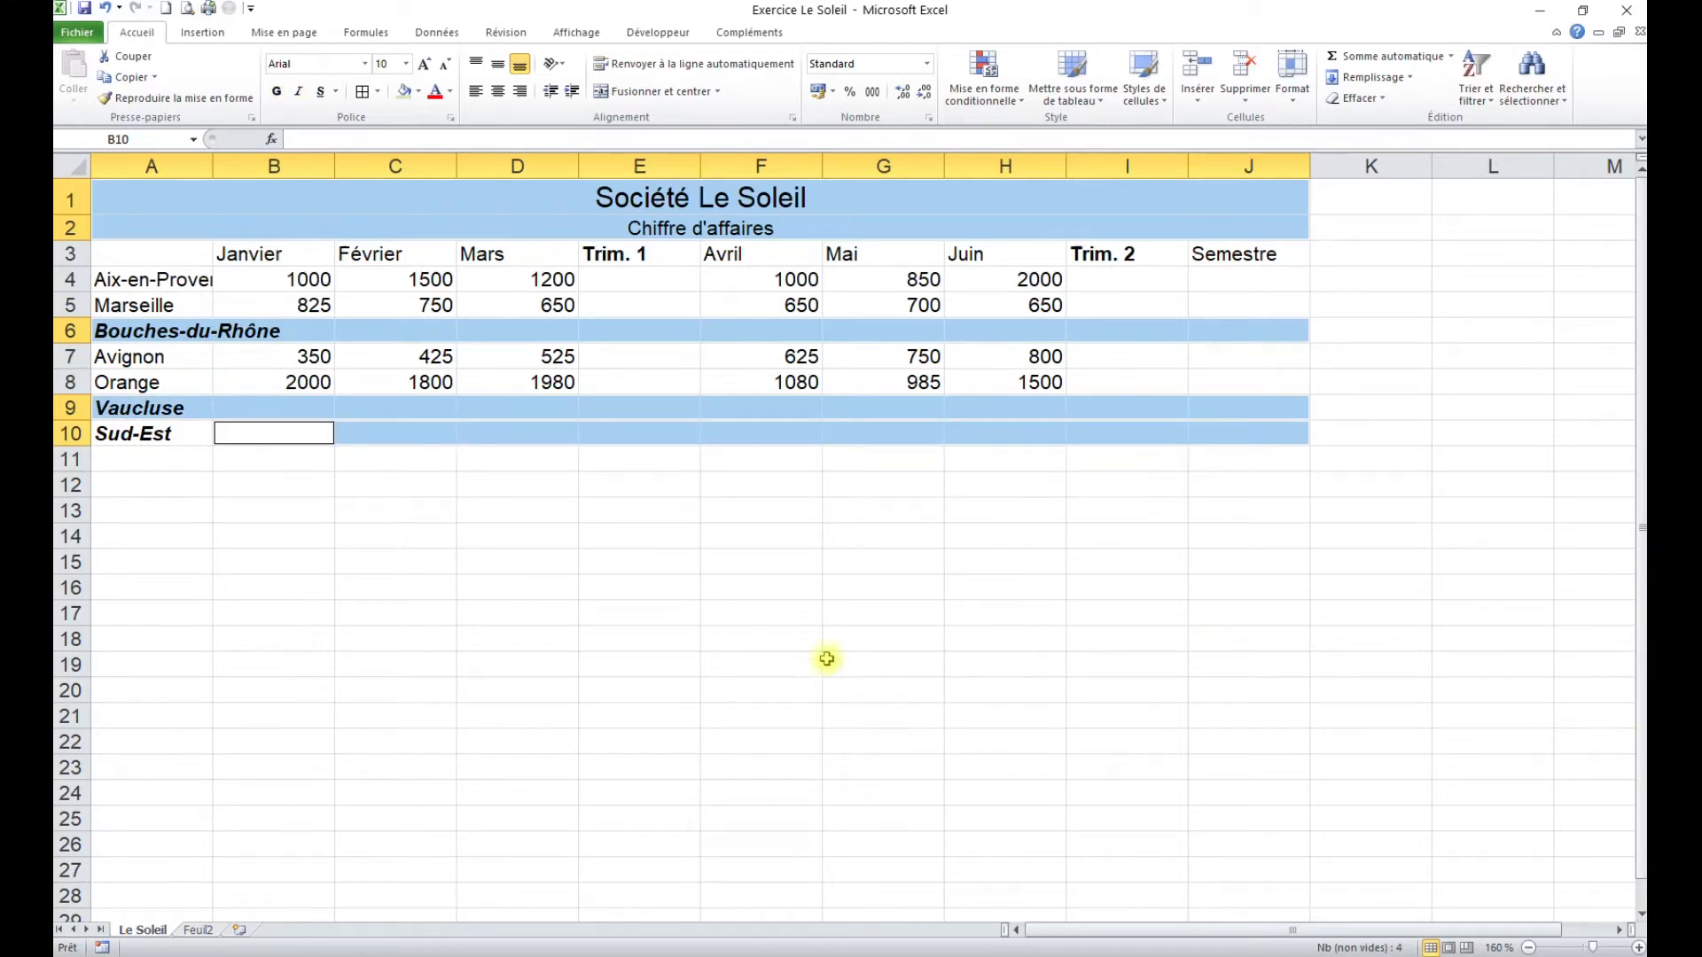
pyautogui.moveTo(636, 254); pyautogui.dragTo(630, 417)
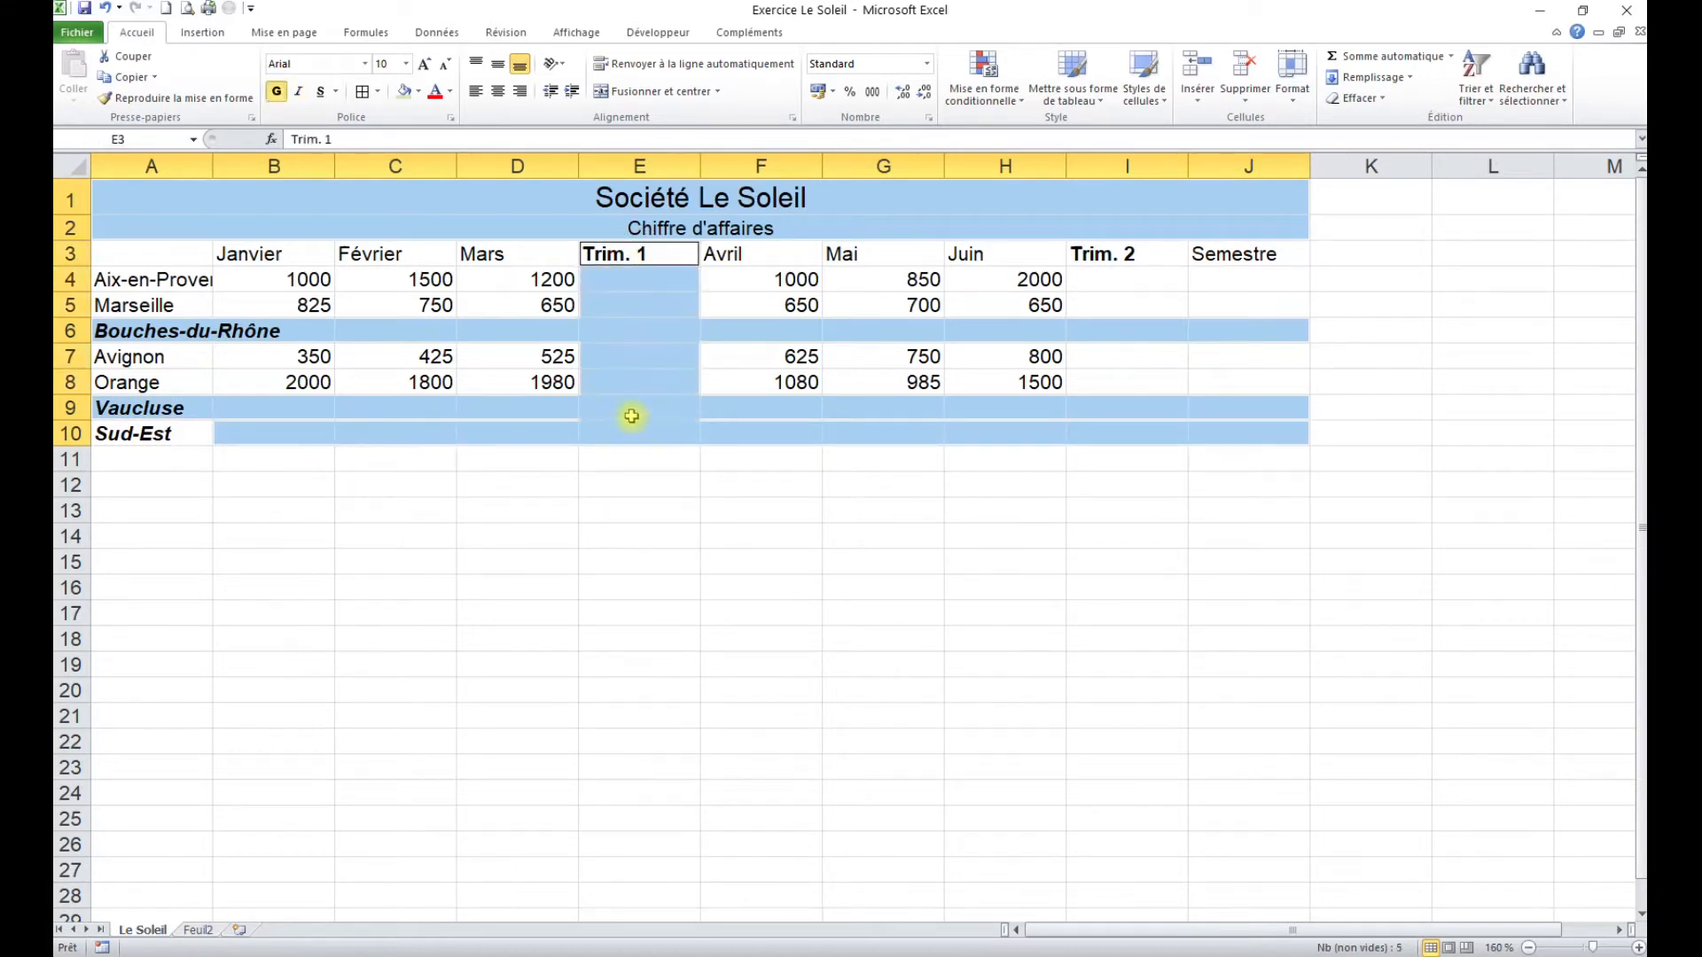
pyautogui.moveTo(1107, 257); pyautogui.dragTo(1133, 407)
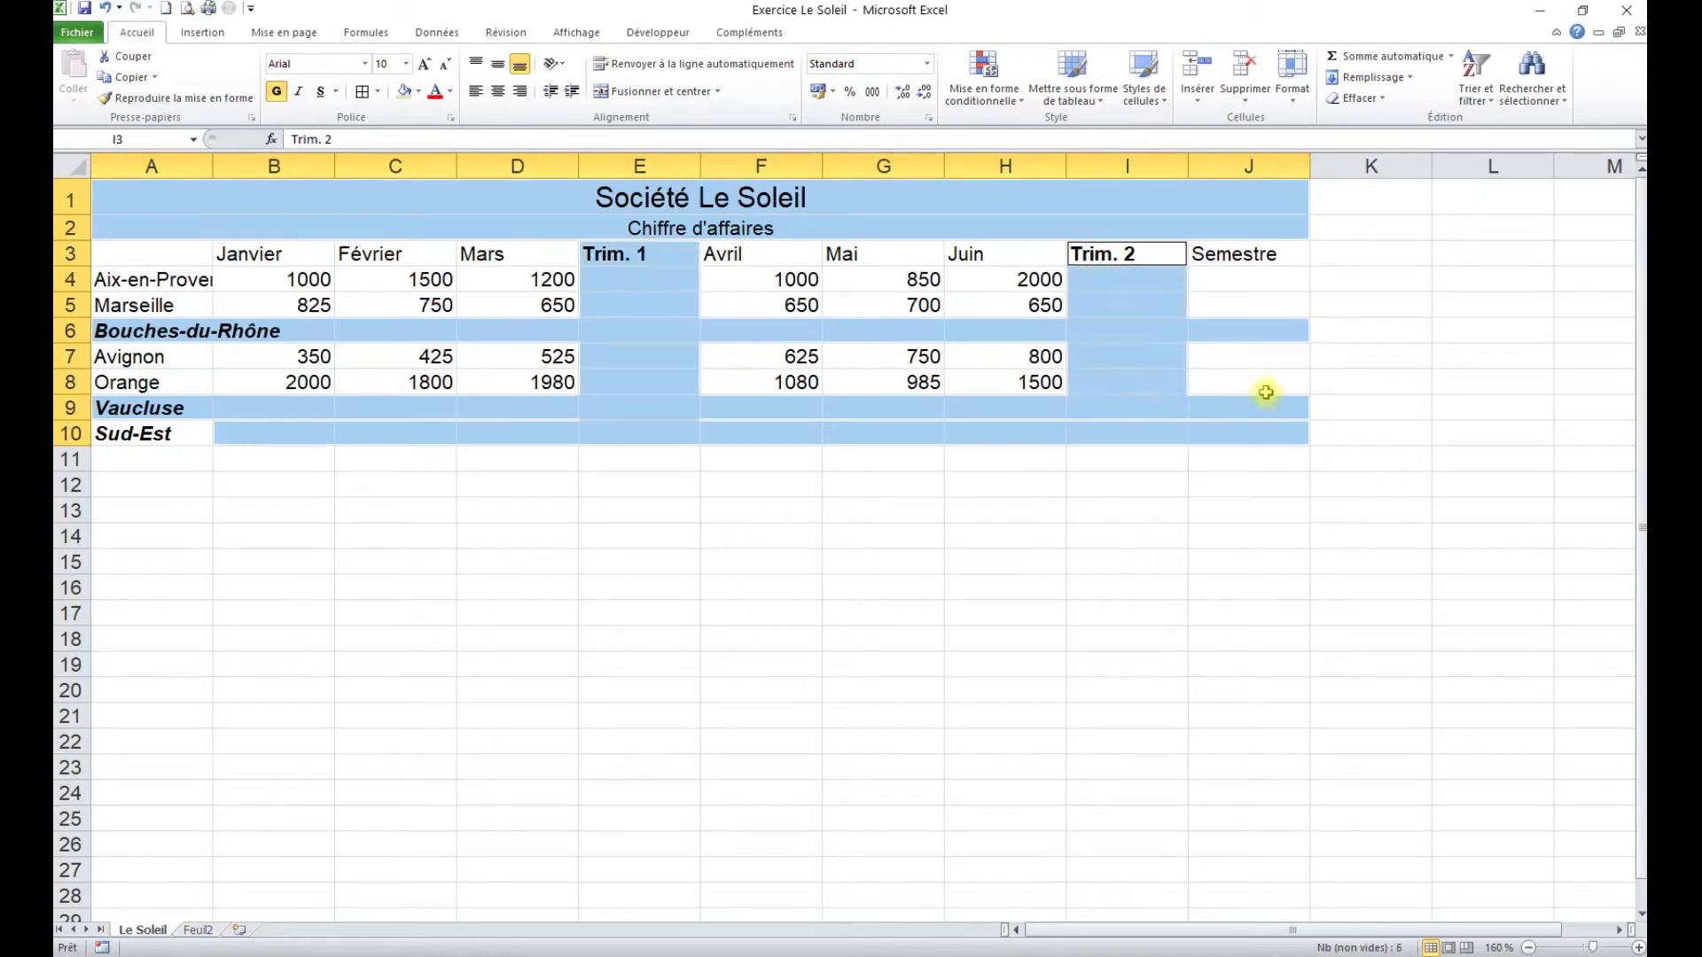
pyautogui.moveTo(1258, 277); pyautogui.dragTo(1259, 384)
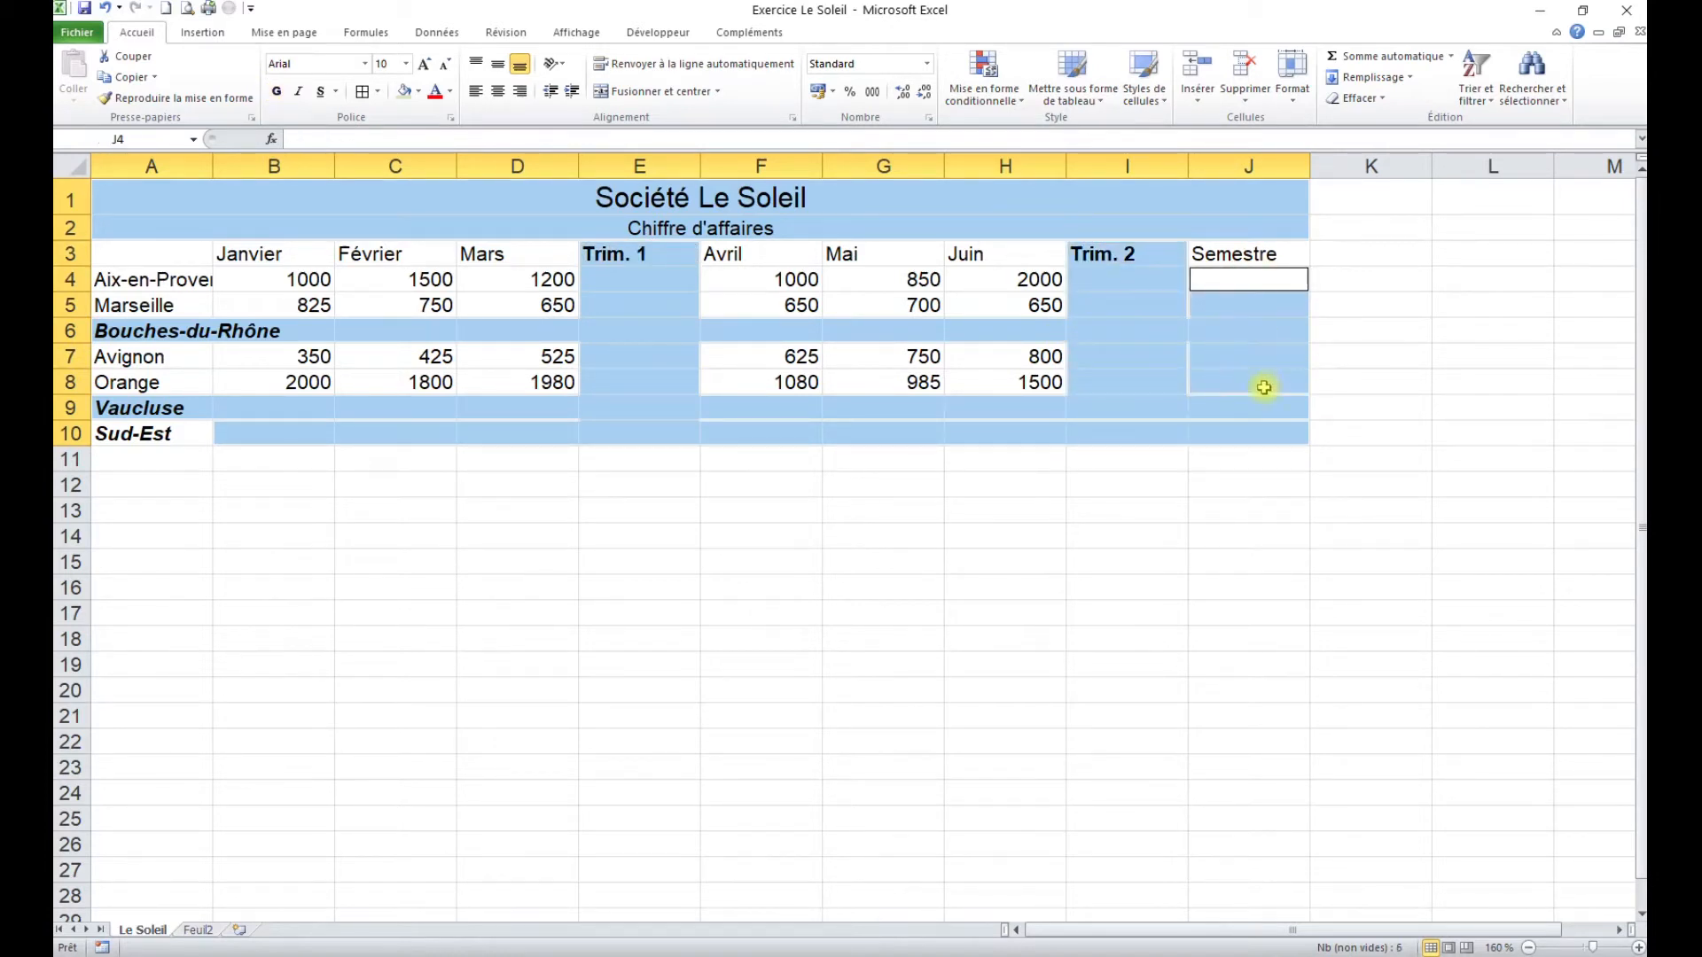
pyautogui.click(417, 93)
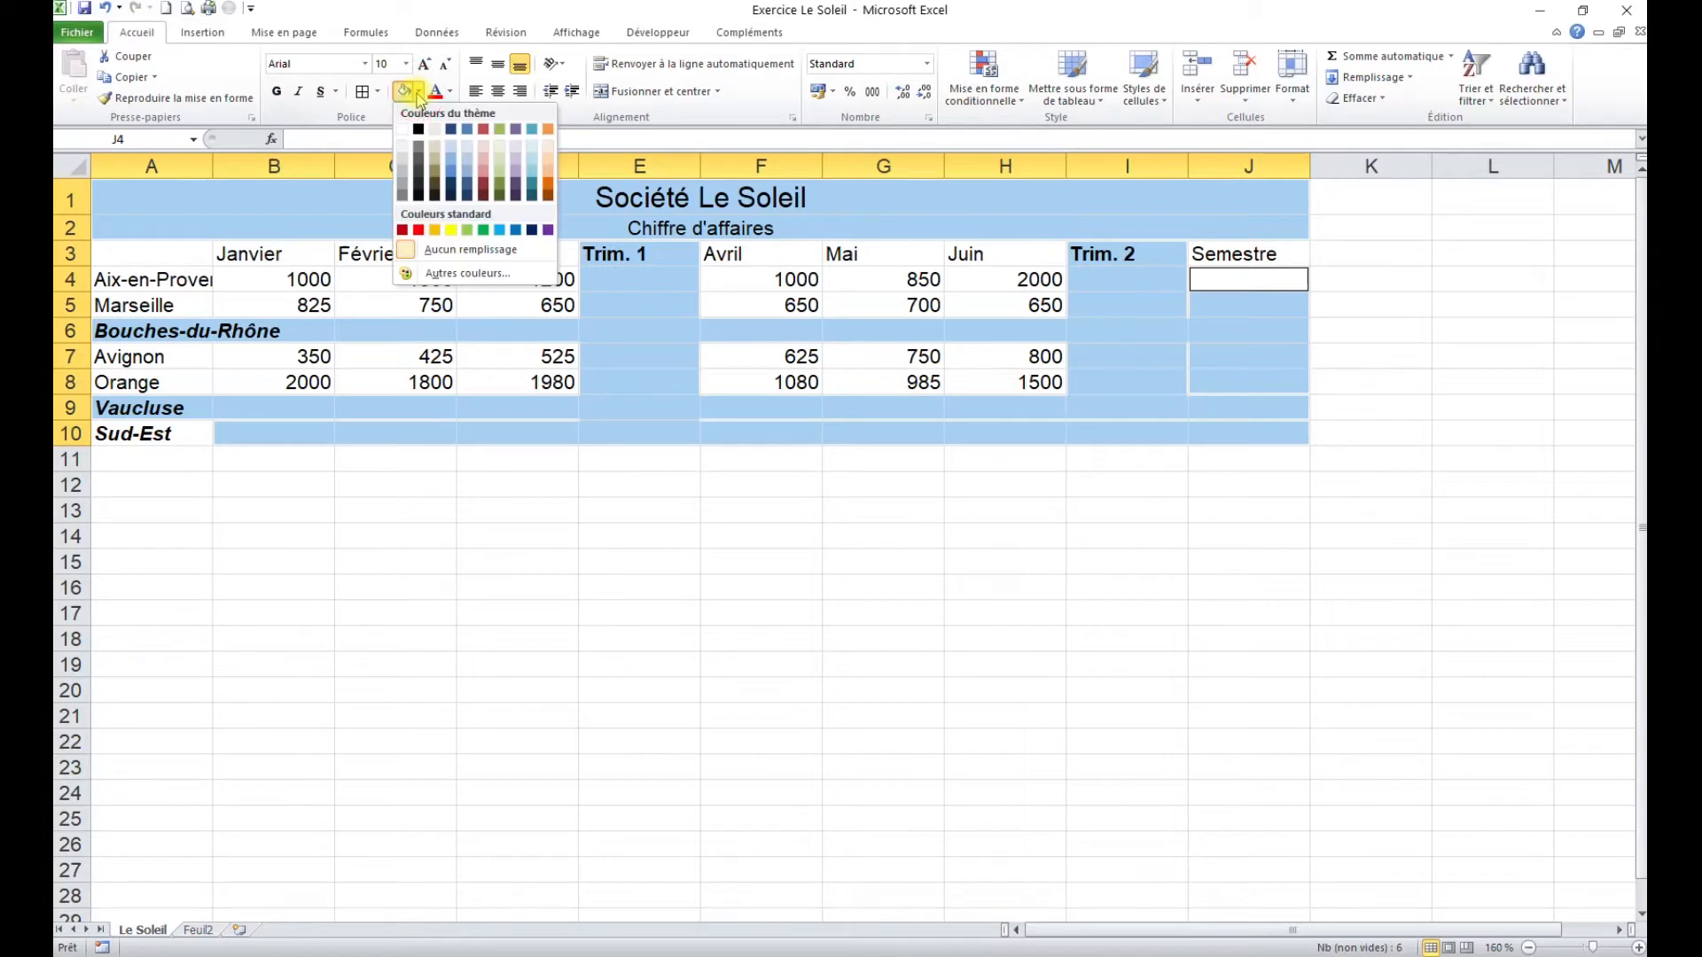
pyautogui.click(450, 154)
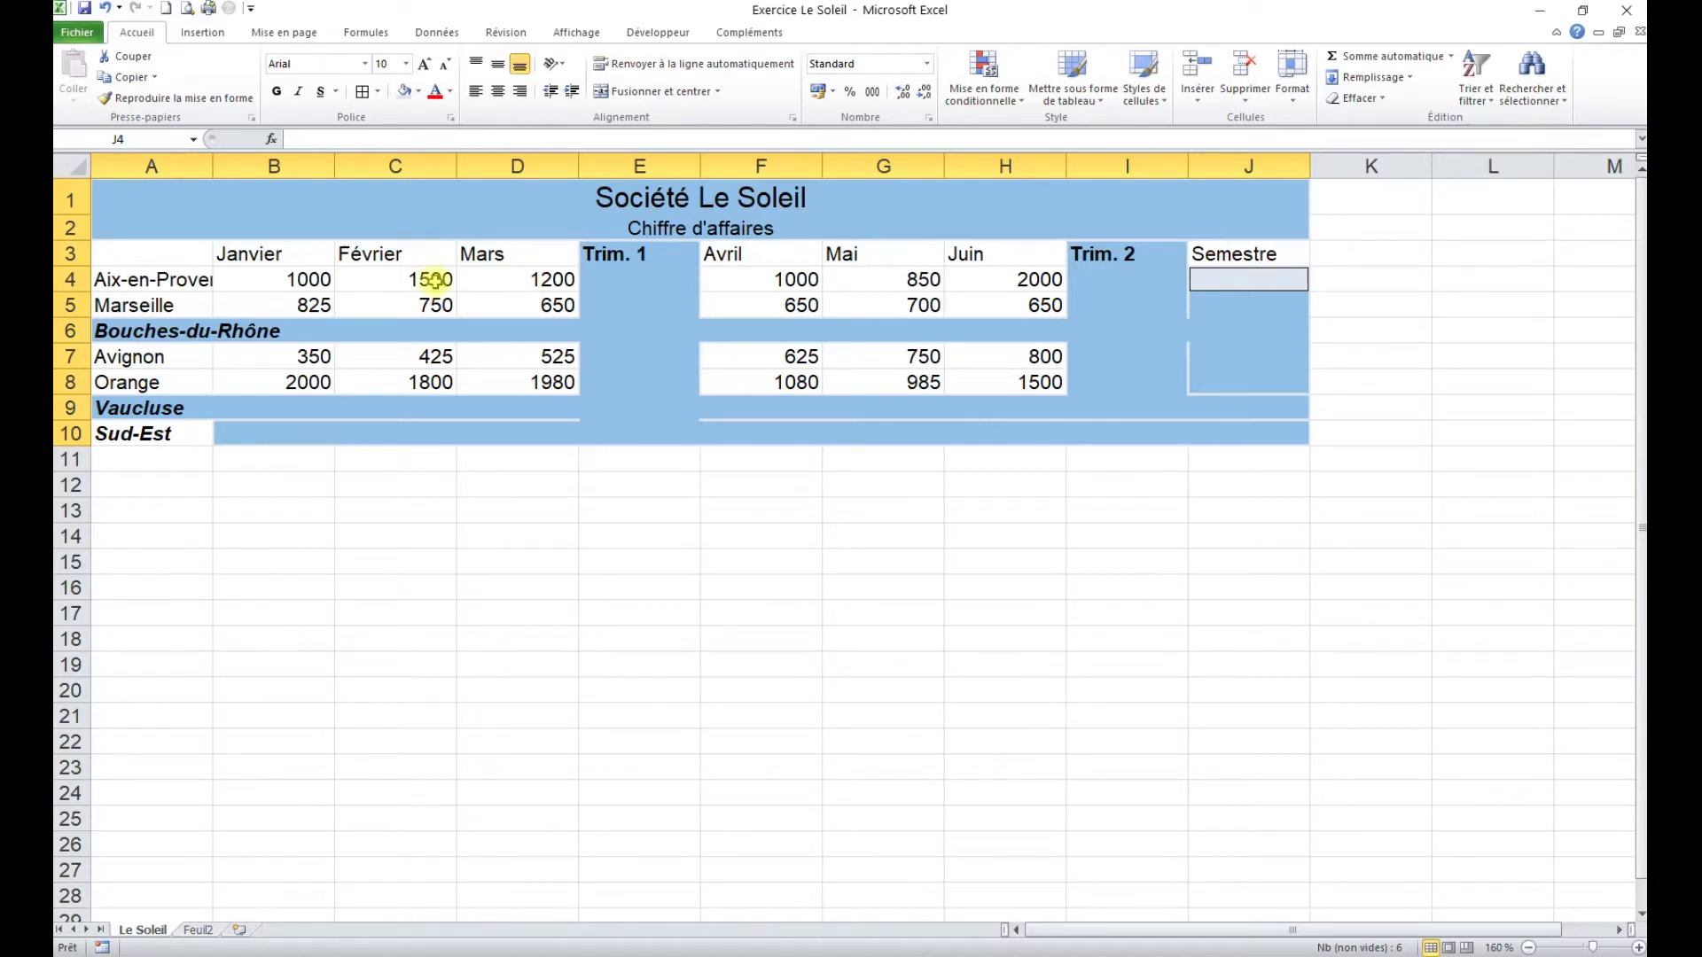
pyautogui.click(366, 364)
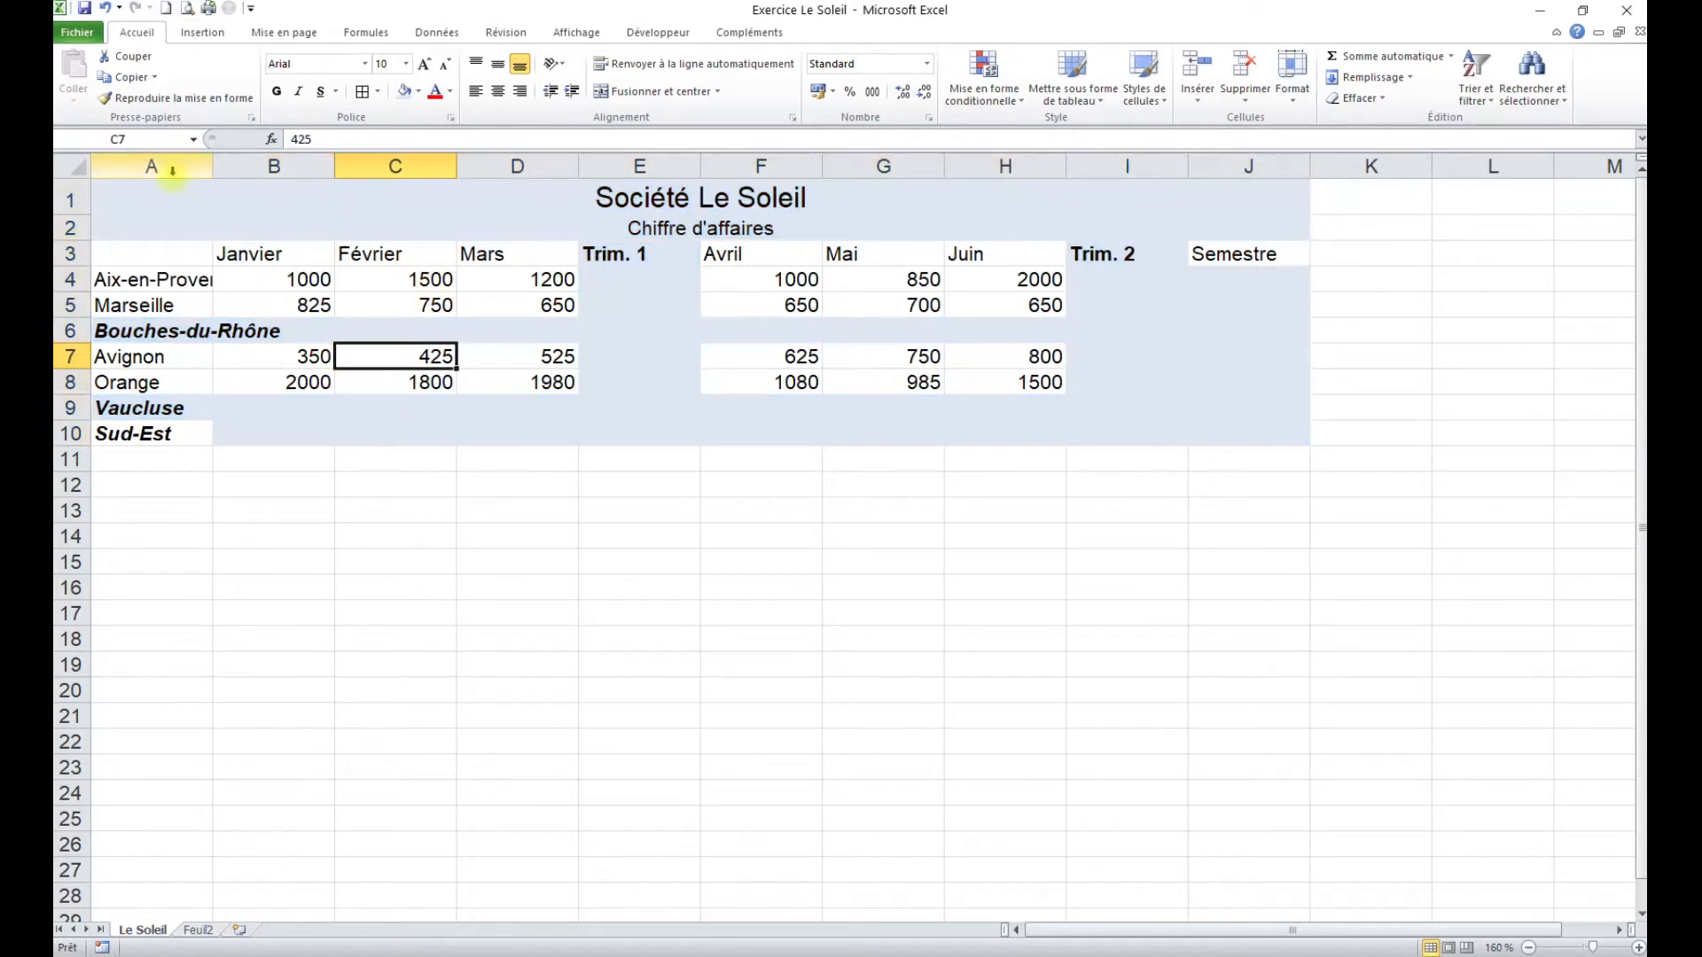
# Set the width of column A to 18.
pyautogui.click(176, 168)
pyautogui.rightClick(175, 170)
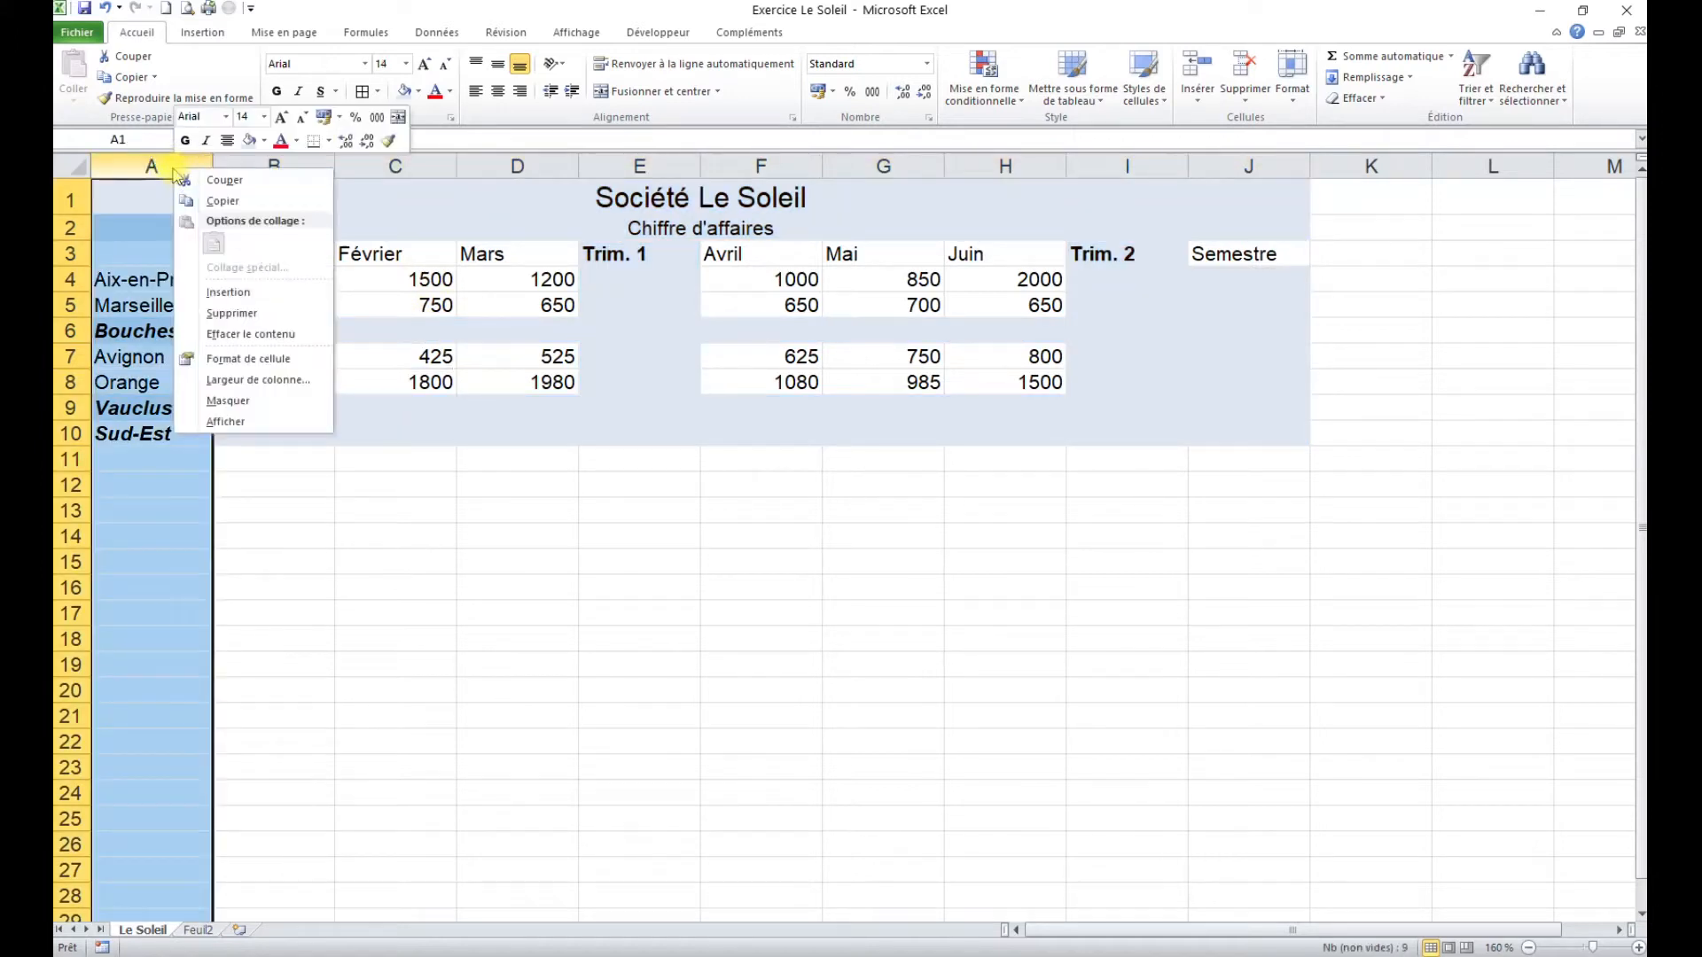
pyautogui.click(269, 388)
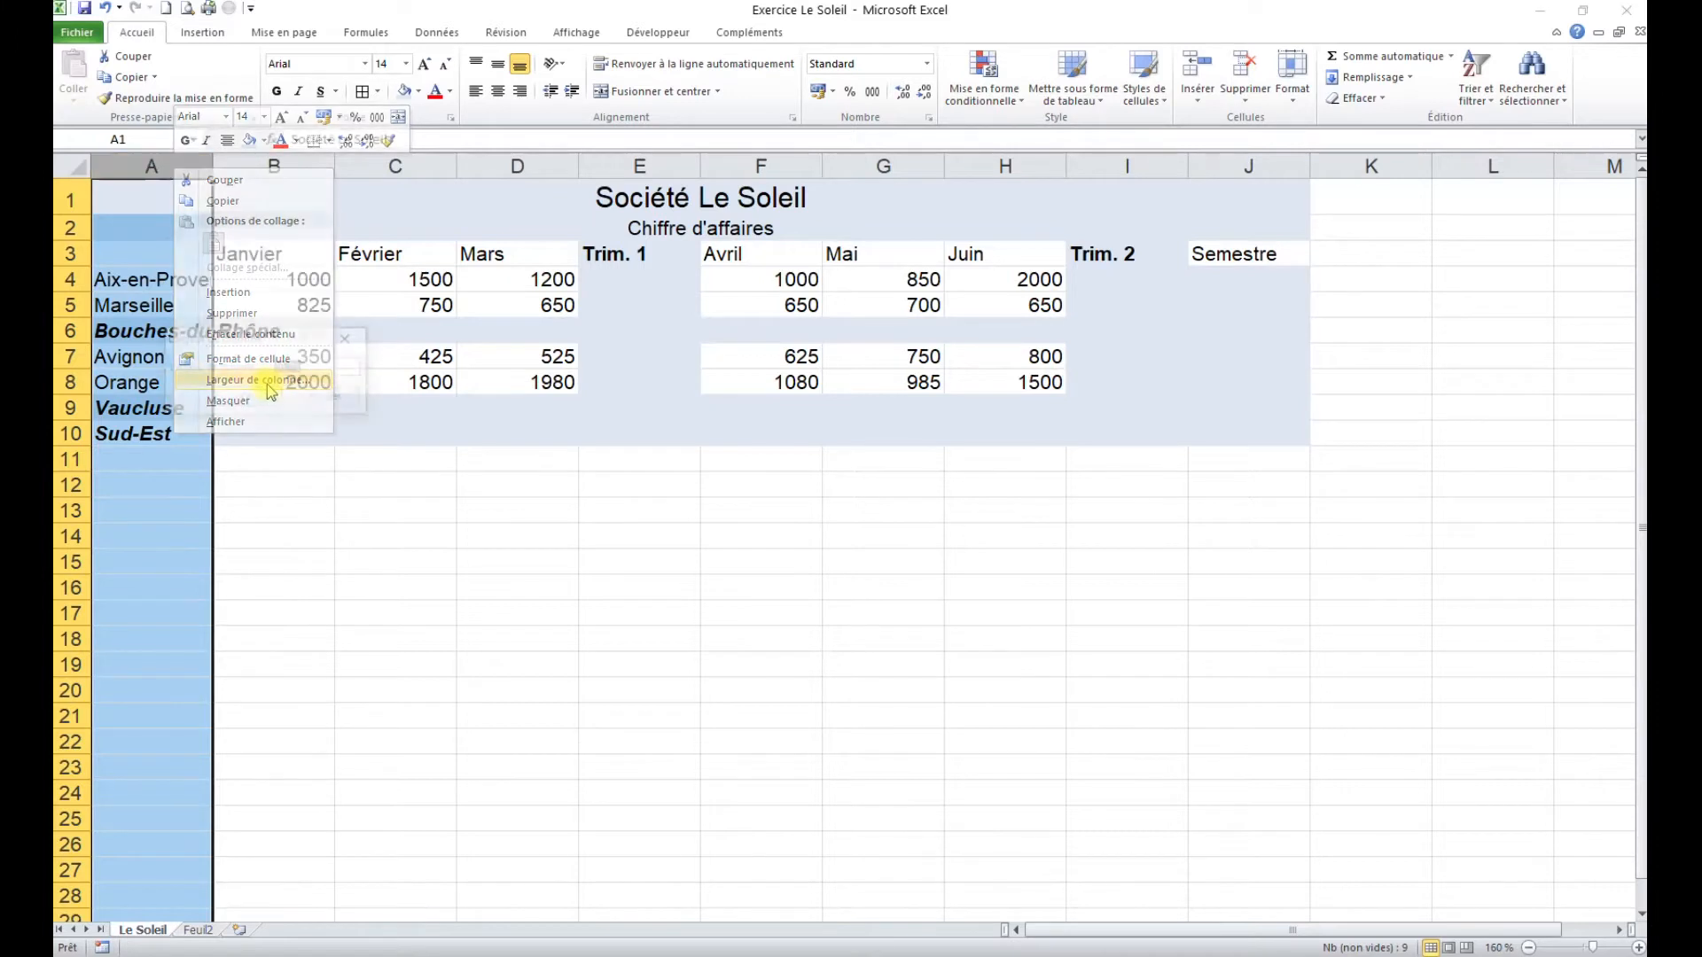
pyautogui.write('18')
pyautogui.click(270, 390)
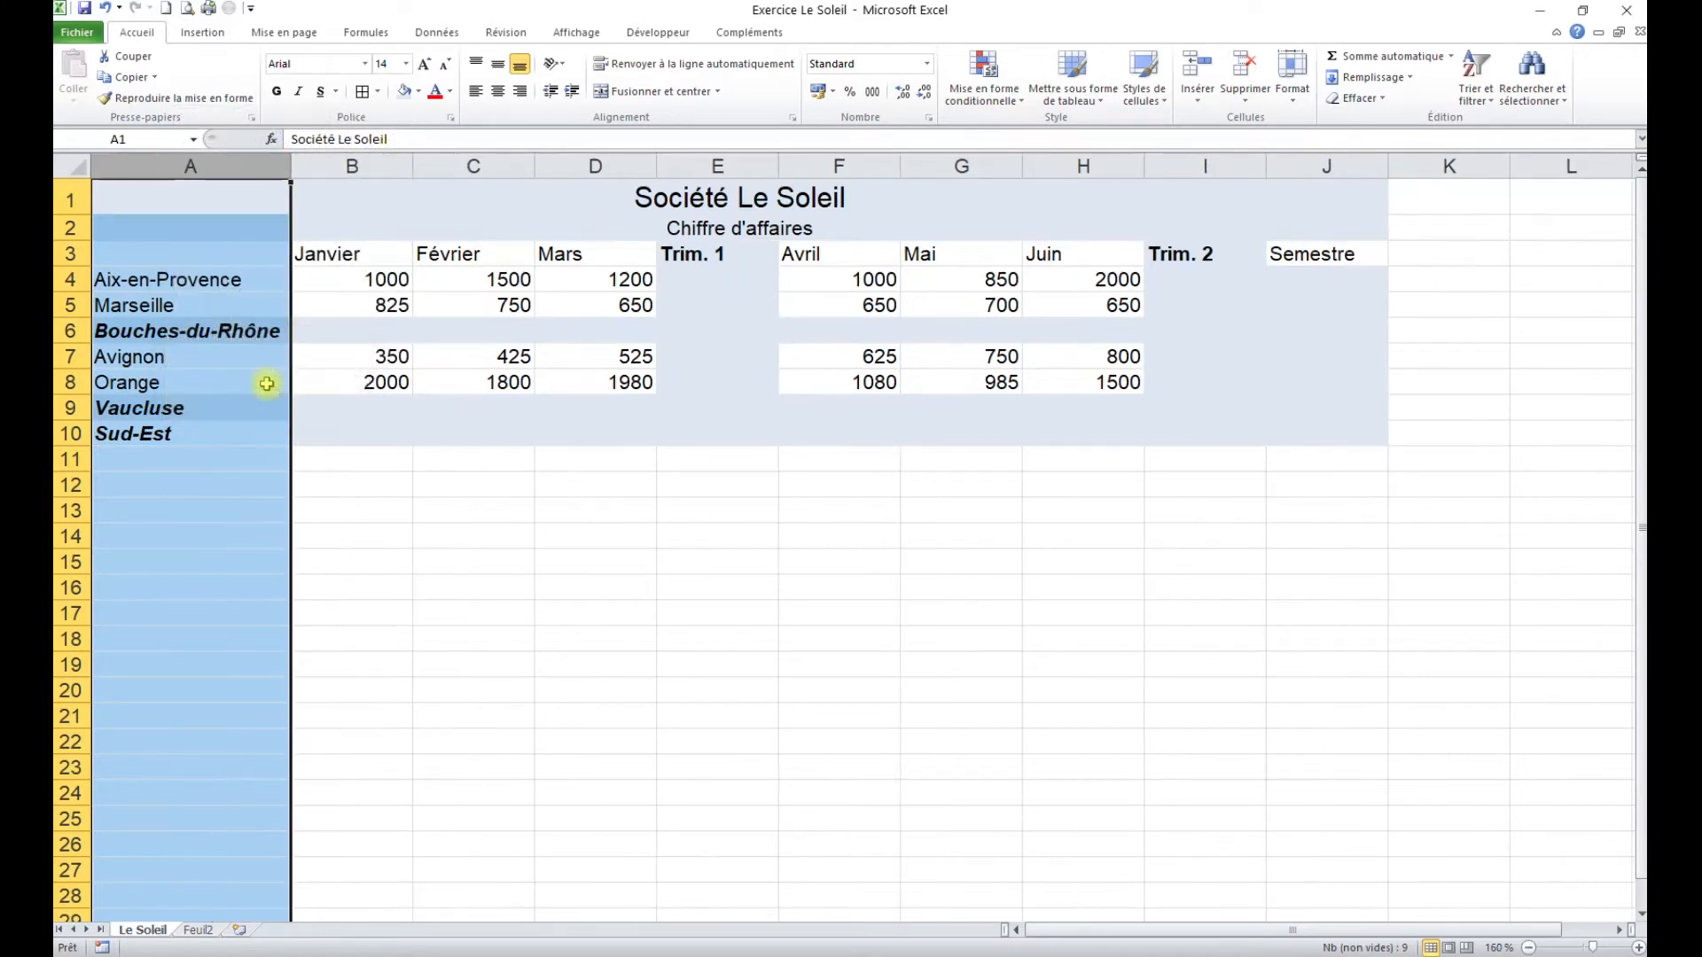
# Select columns B through J in full.
pyautogui.moveTo(352, 167); pyautogui.dragTo(1298, 167)
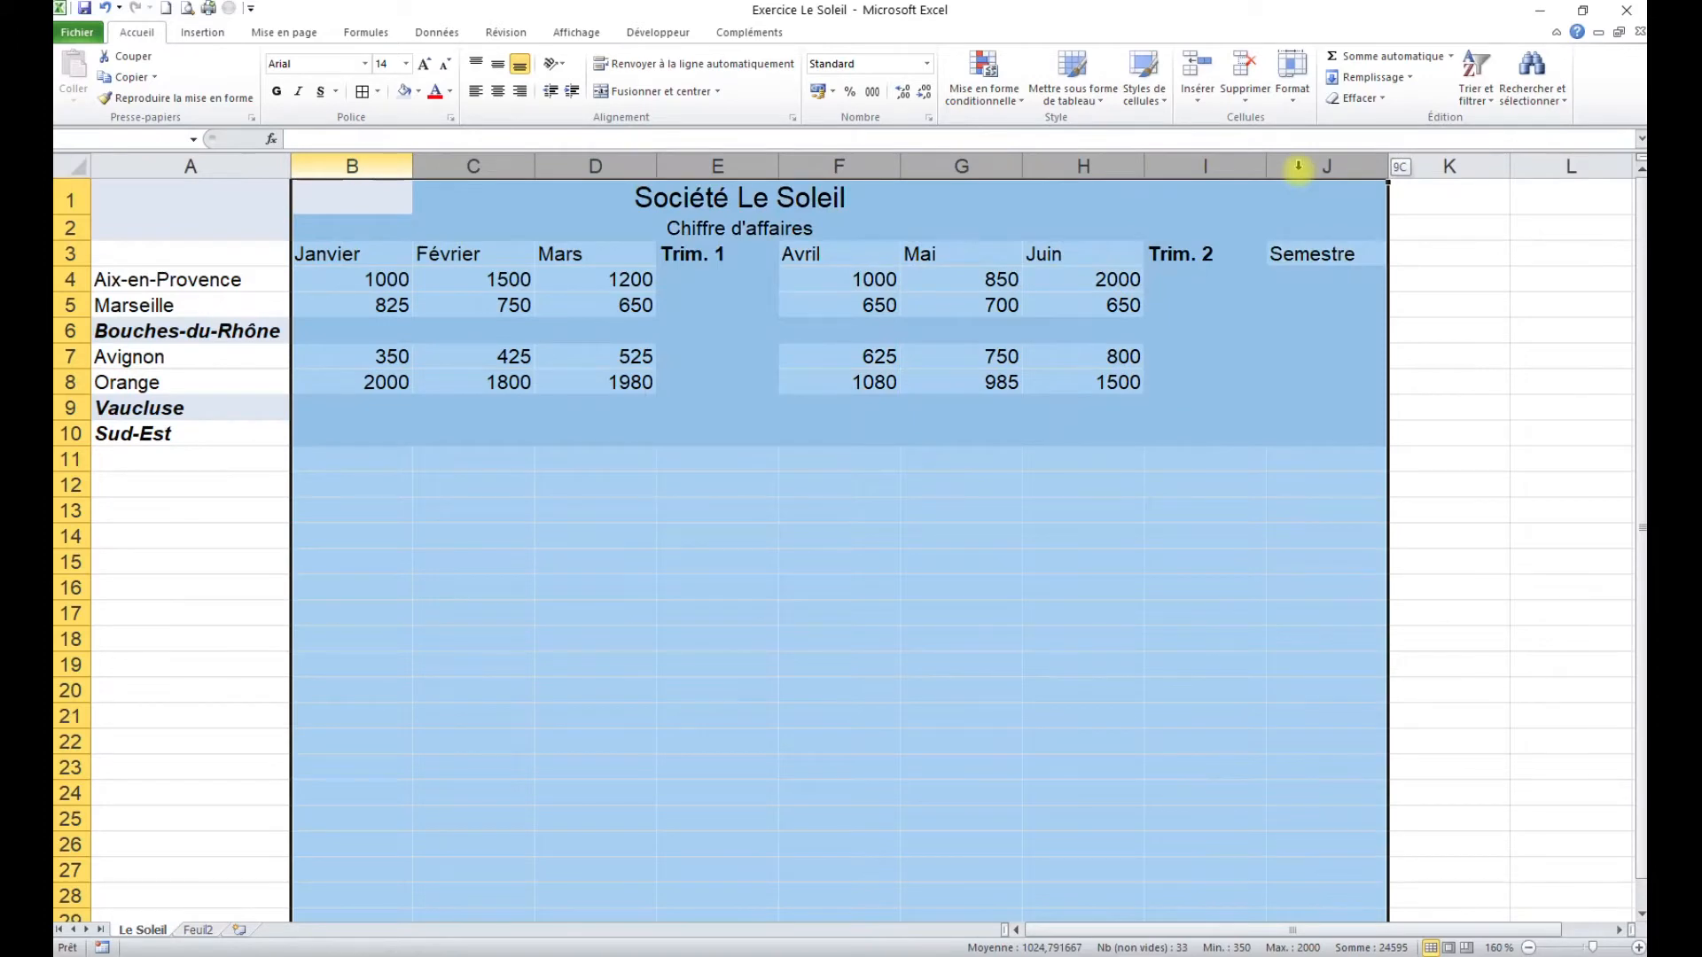
pyautogui.moveTo(1297, 166); pyautogui.dragTo(1298, 166)
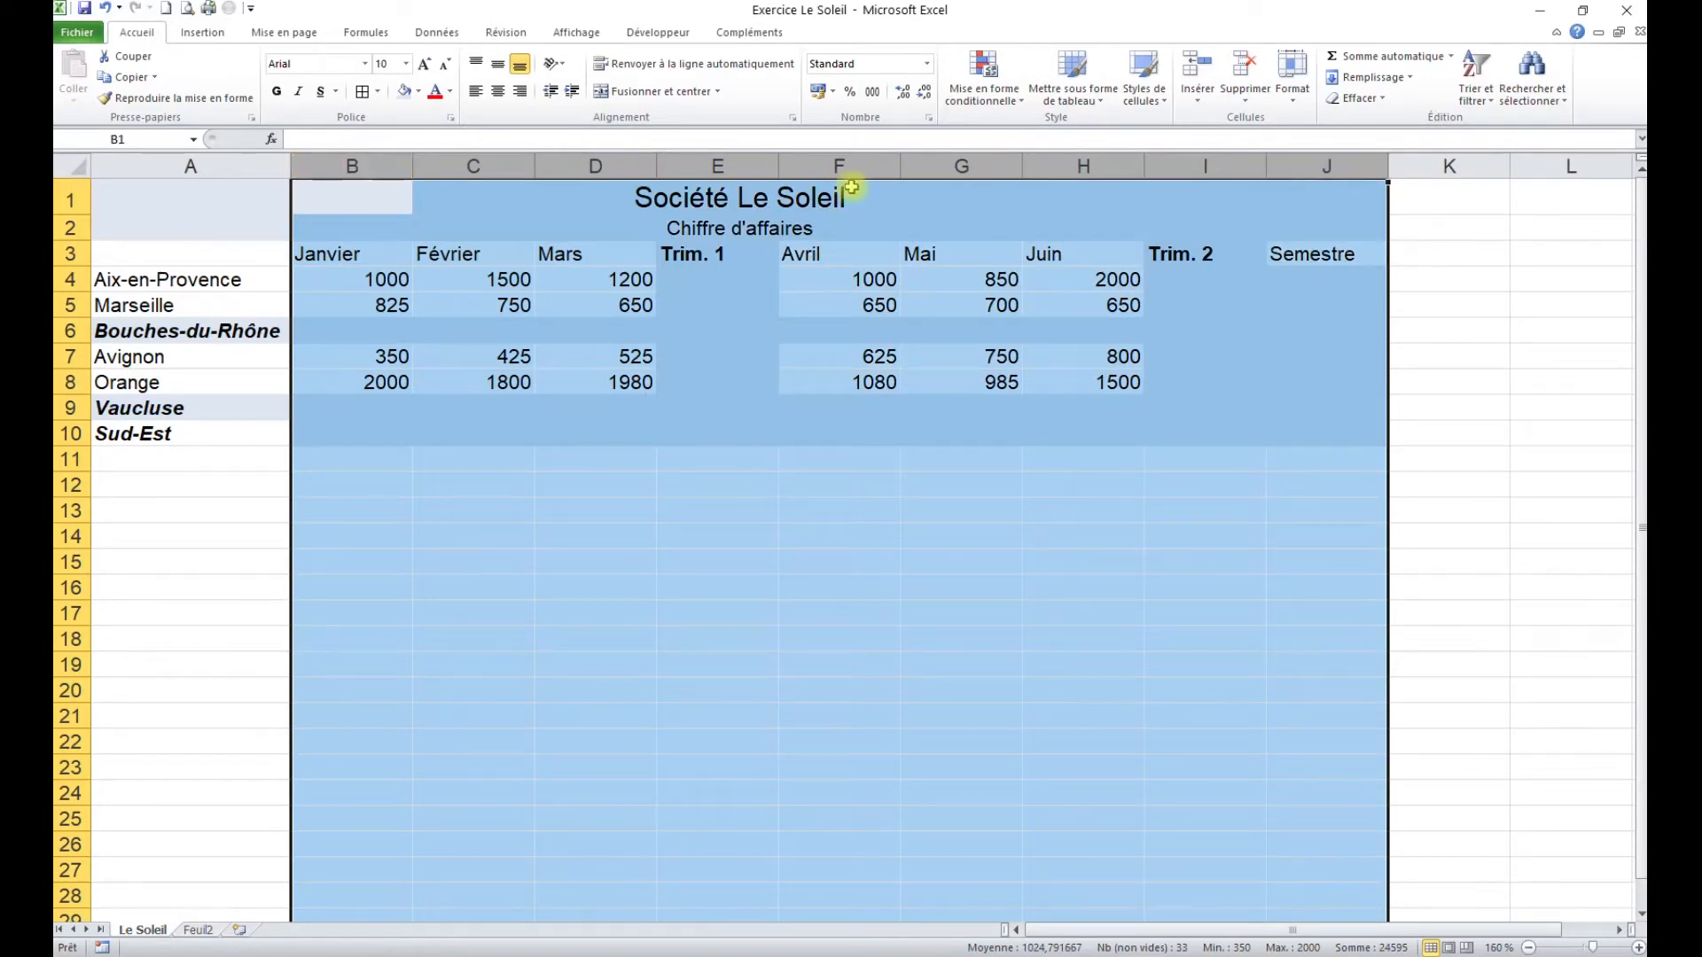
pyautogui.click(405, 64)
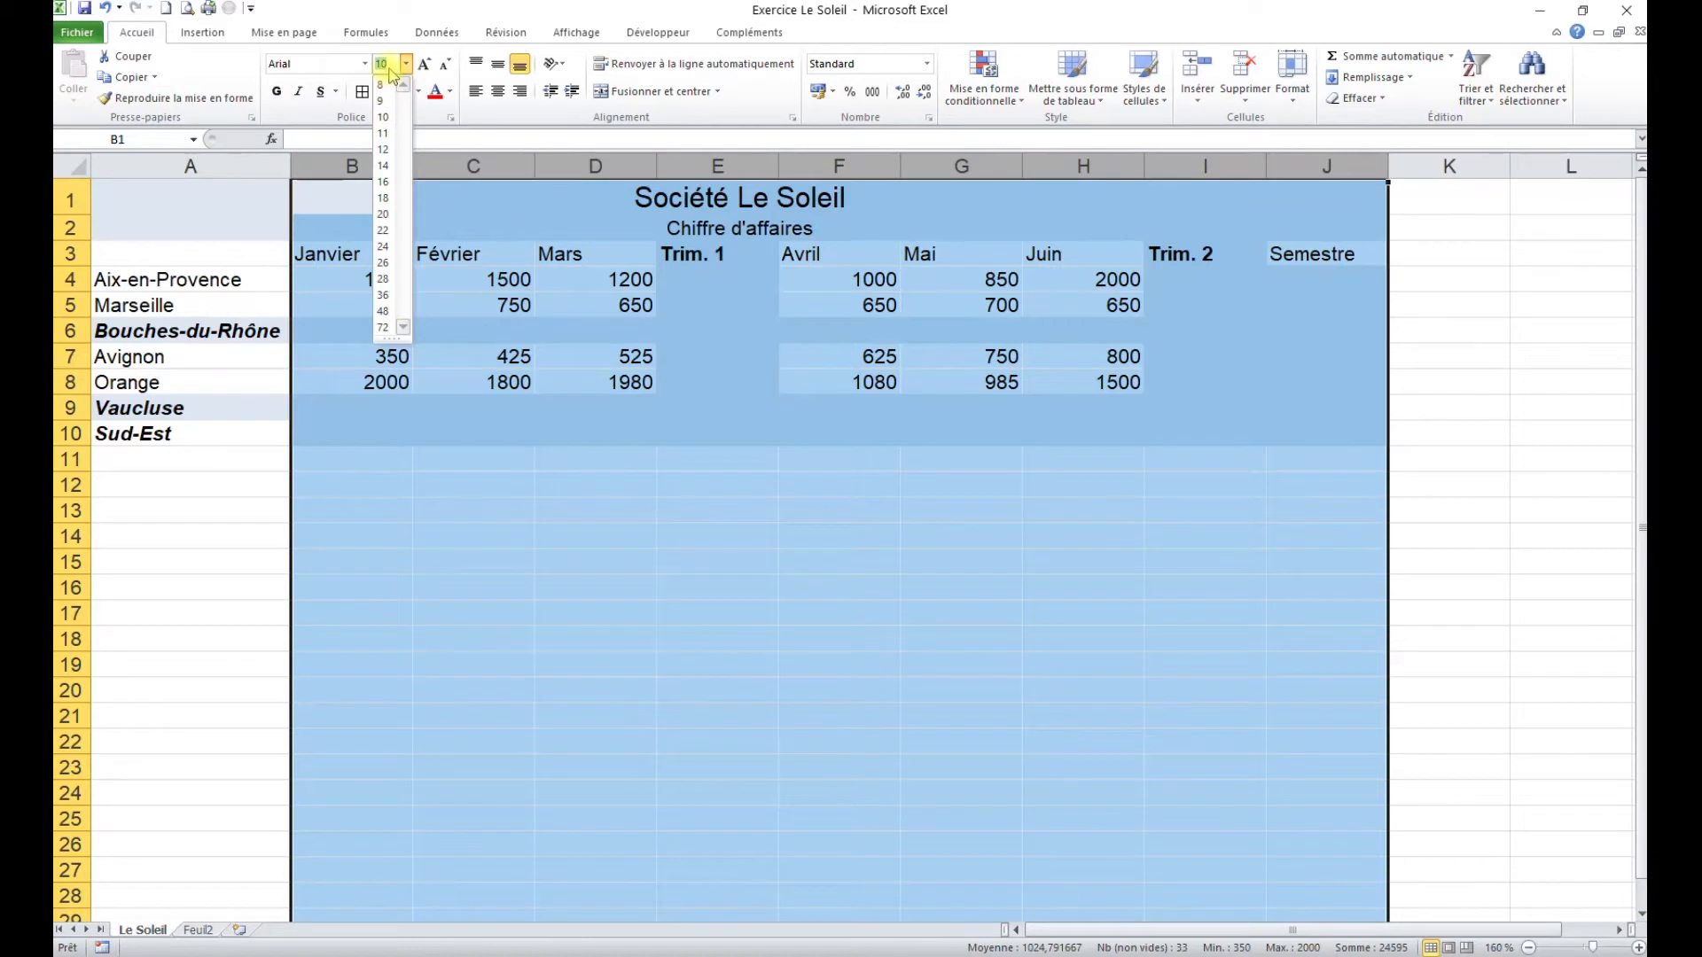
pyautogui.click(390, 63)
pyautogui.write('7')
pyautogui.press('Return')
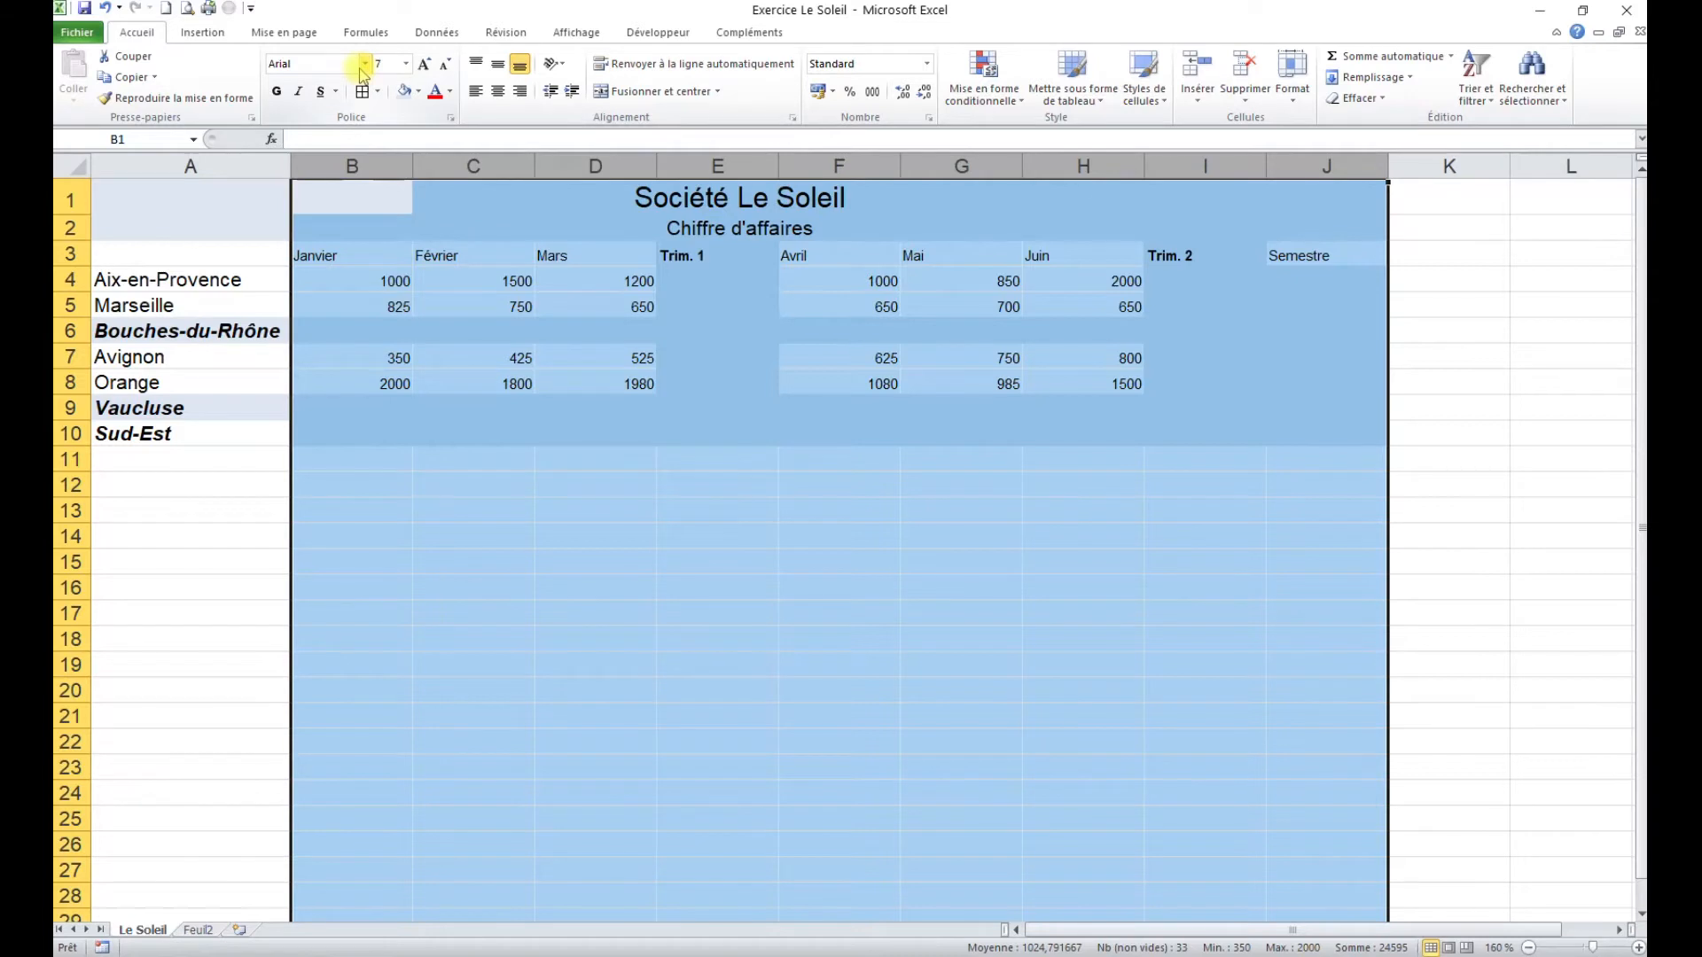
pyautogui.click(404, 64)
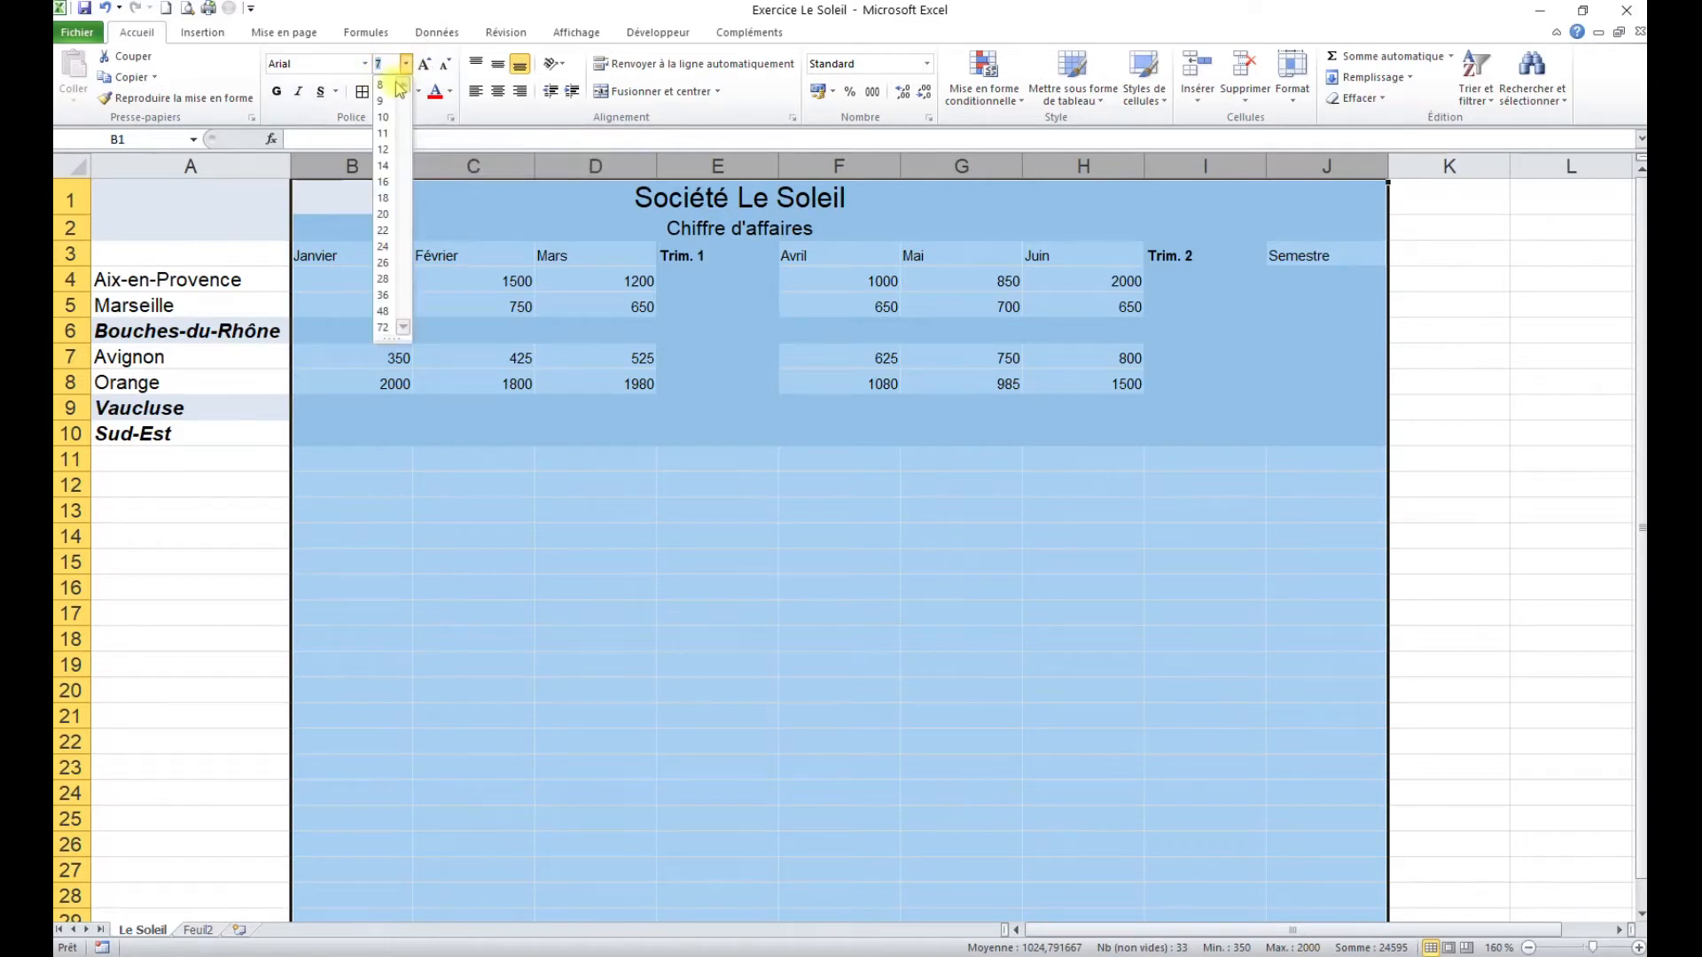
pyautogui.click(105, 8)
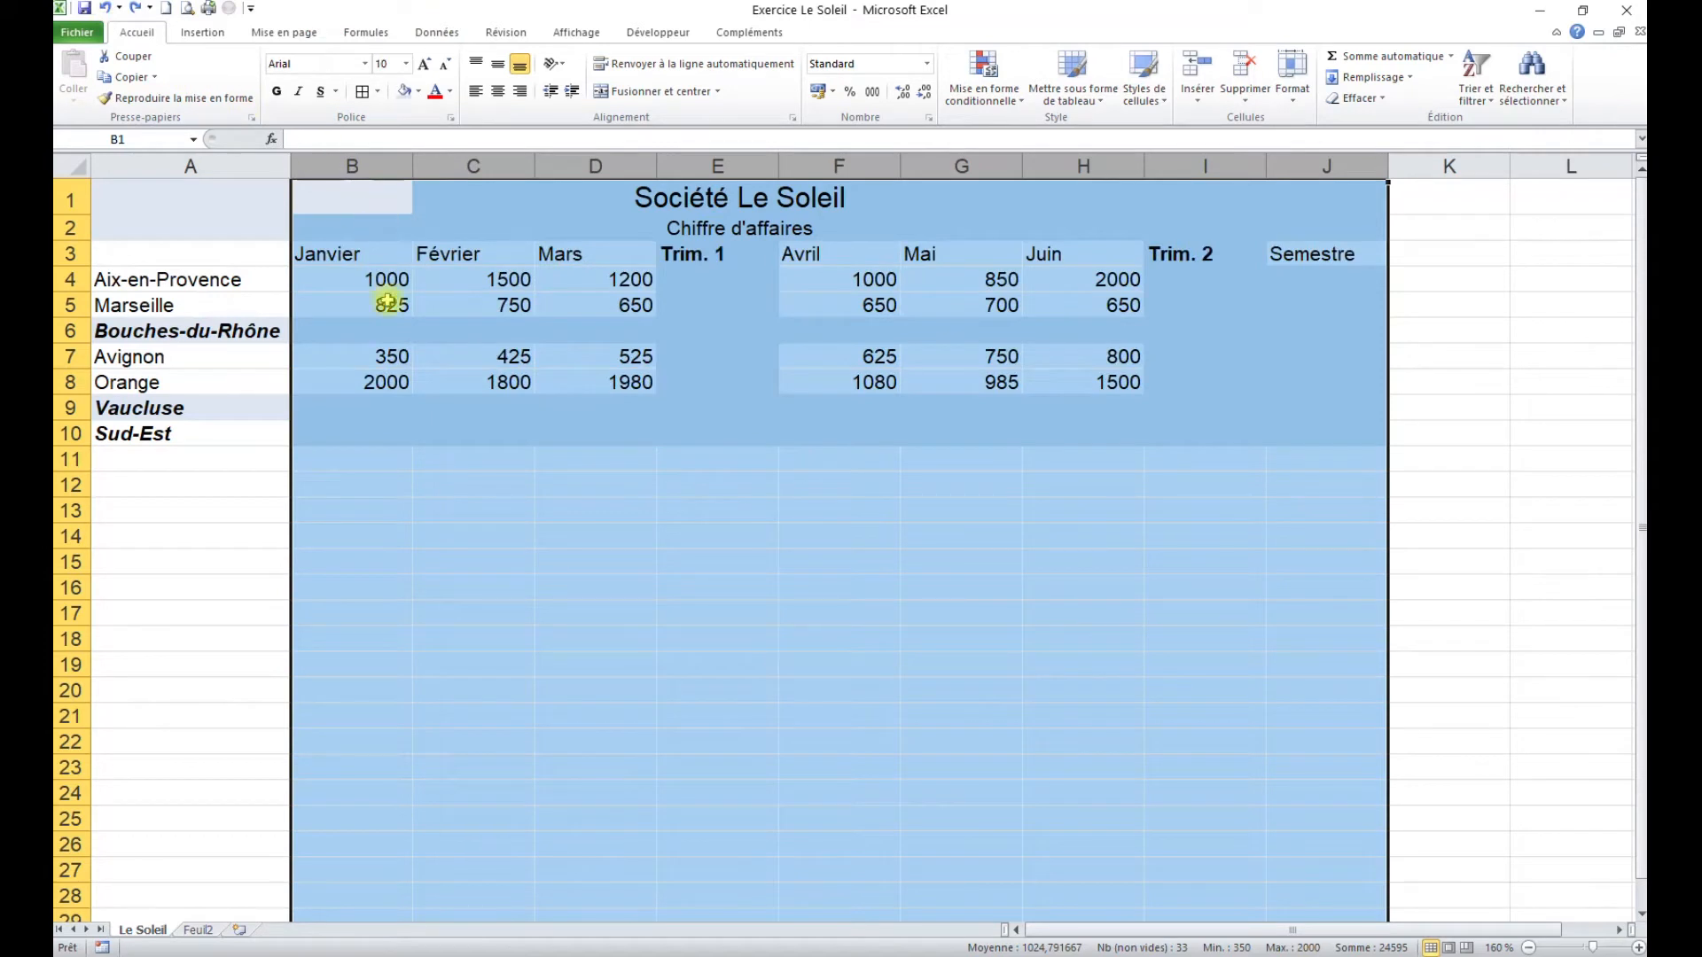
# Set the width of columns B through J to 7.
pyautogui.rightClick(371, 170)
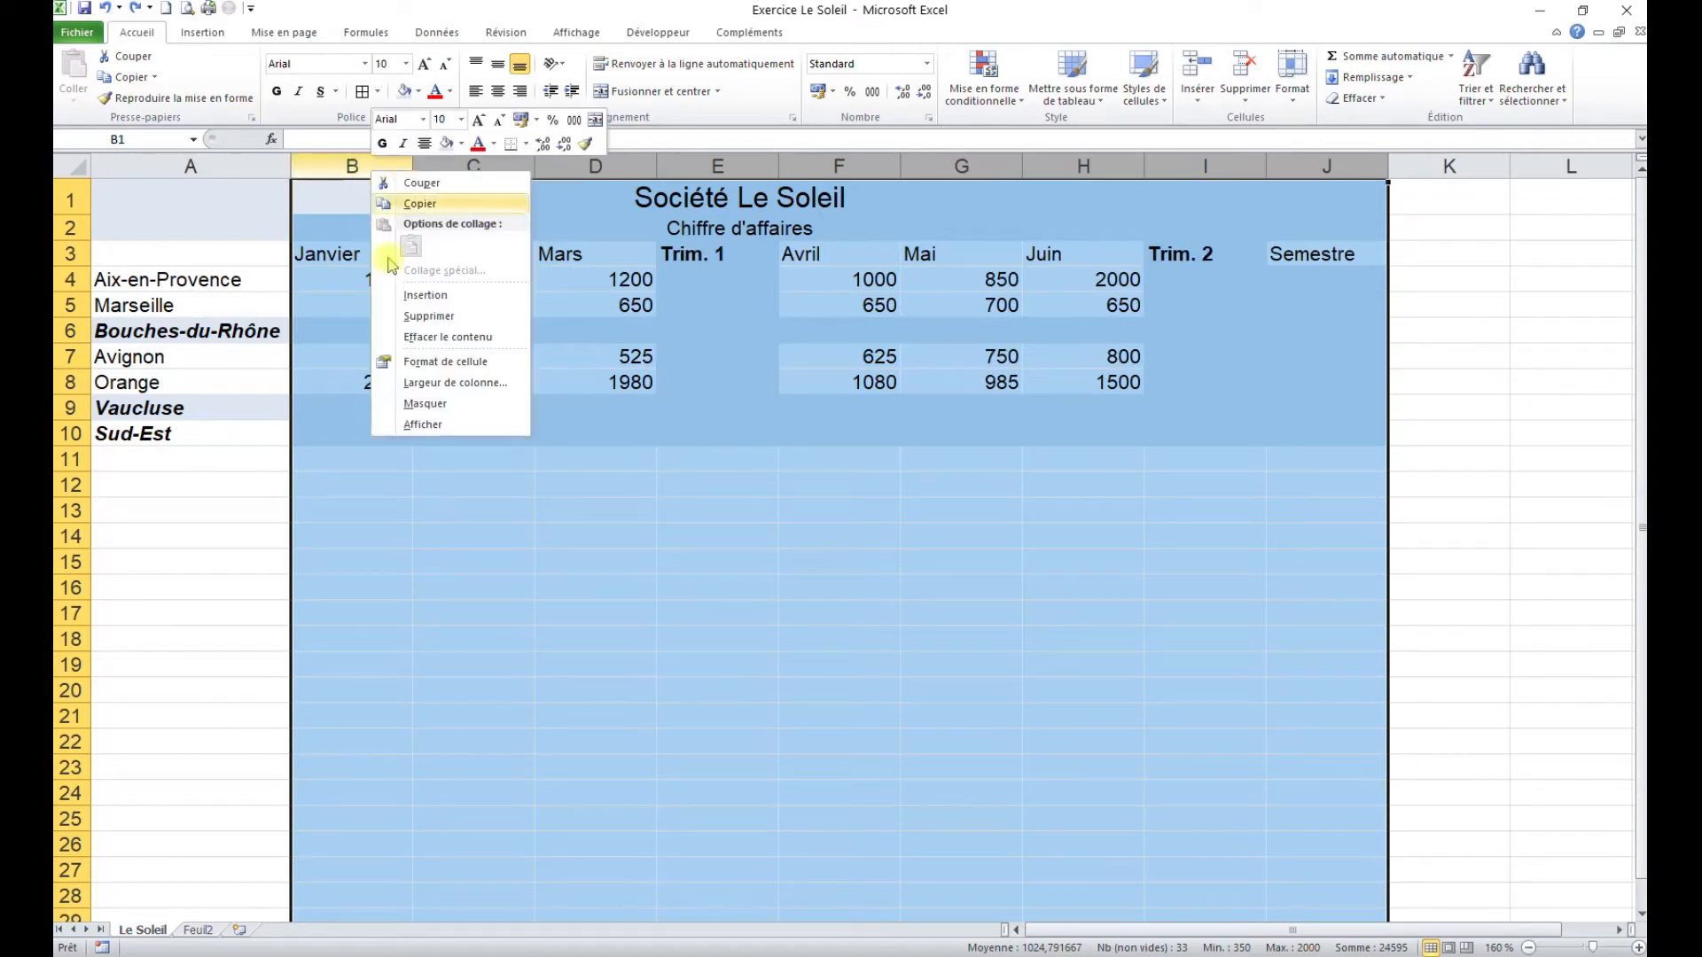
pyautogui.click(436, 383)
pyautogui.write('7')
pyautogui.click(416, 396)
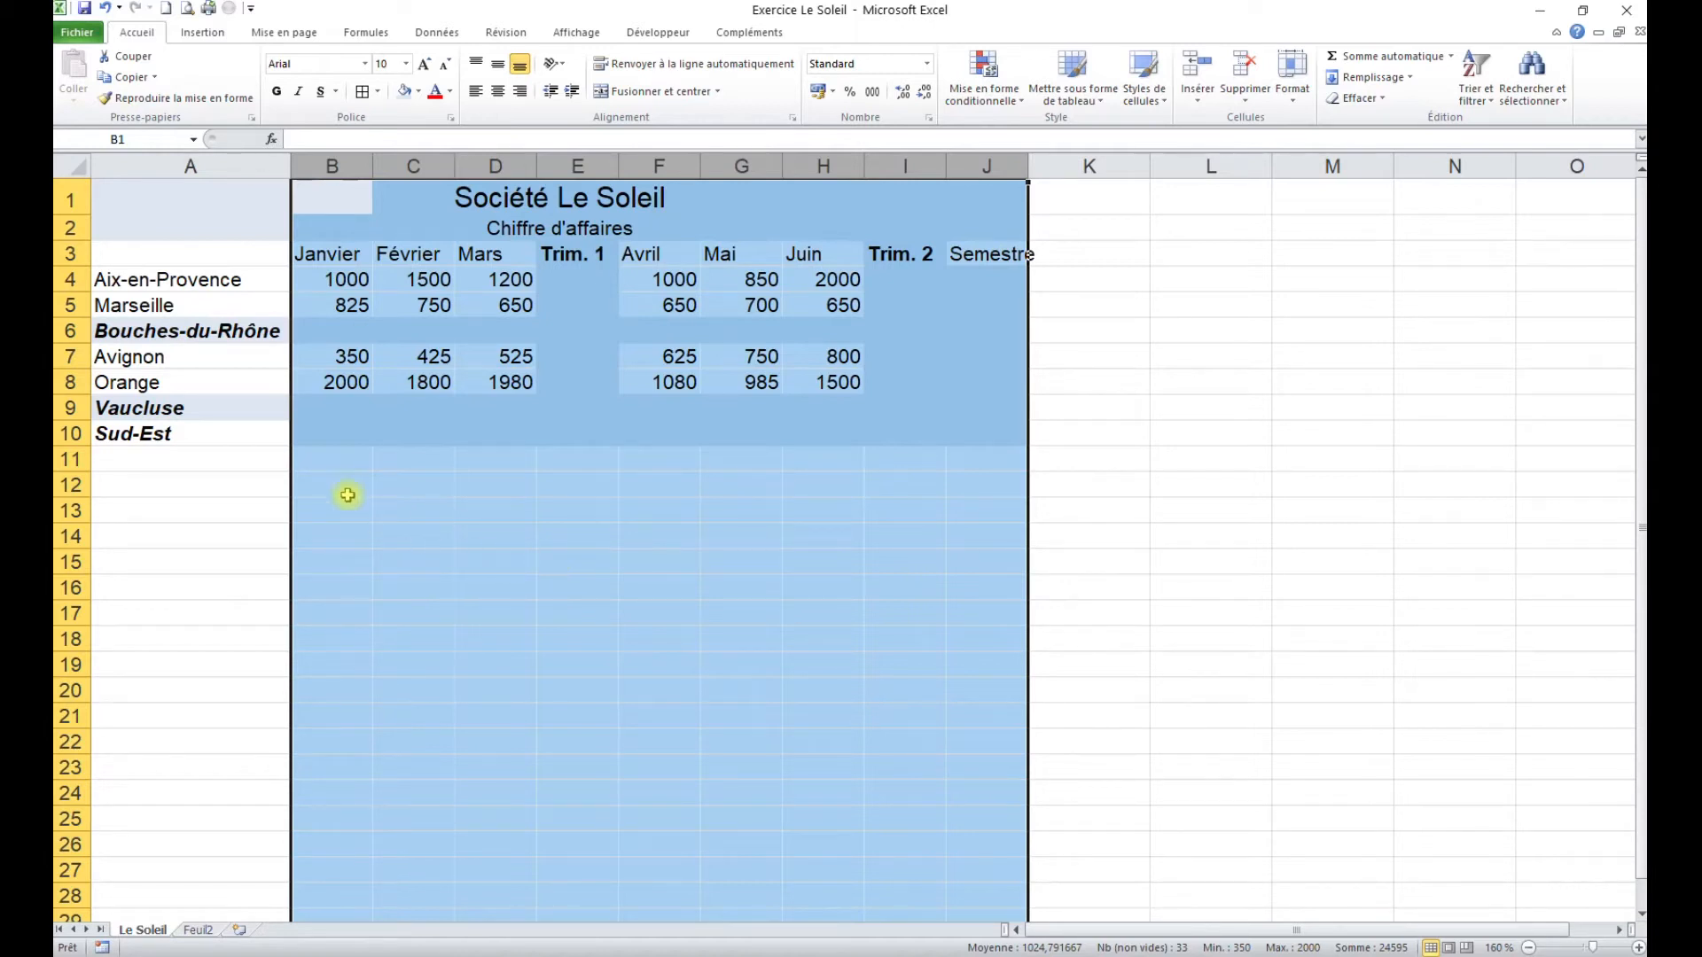
# Set the height of rows 1 through 10 to 20.
pyautogui.moveTo(74, 203); pyautogui.dragTo(75, 431)
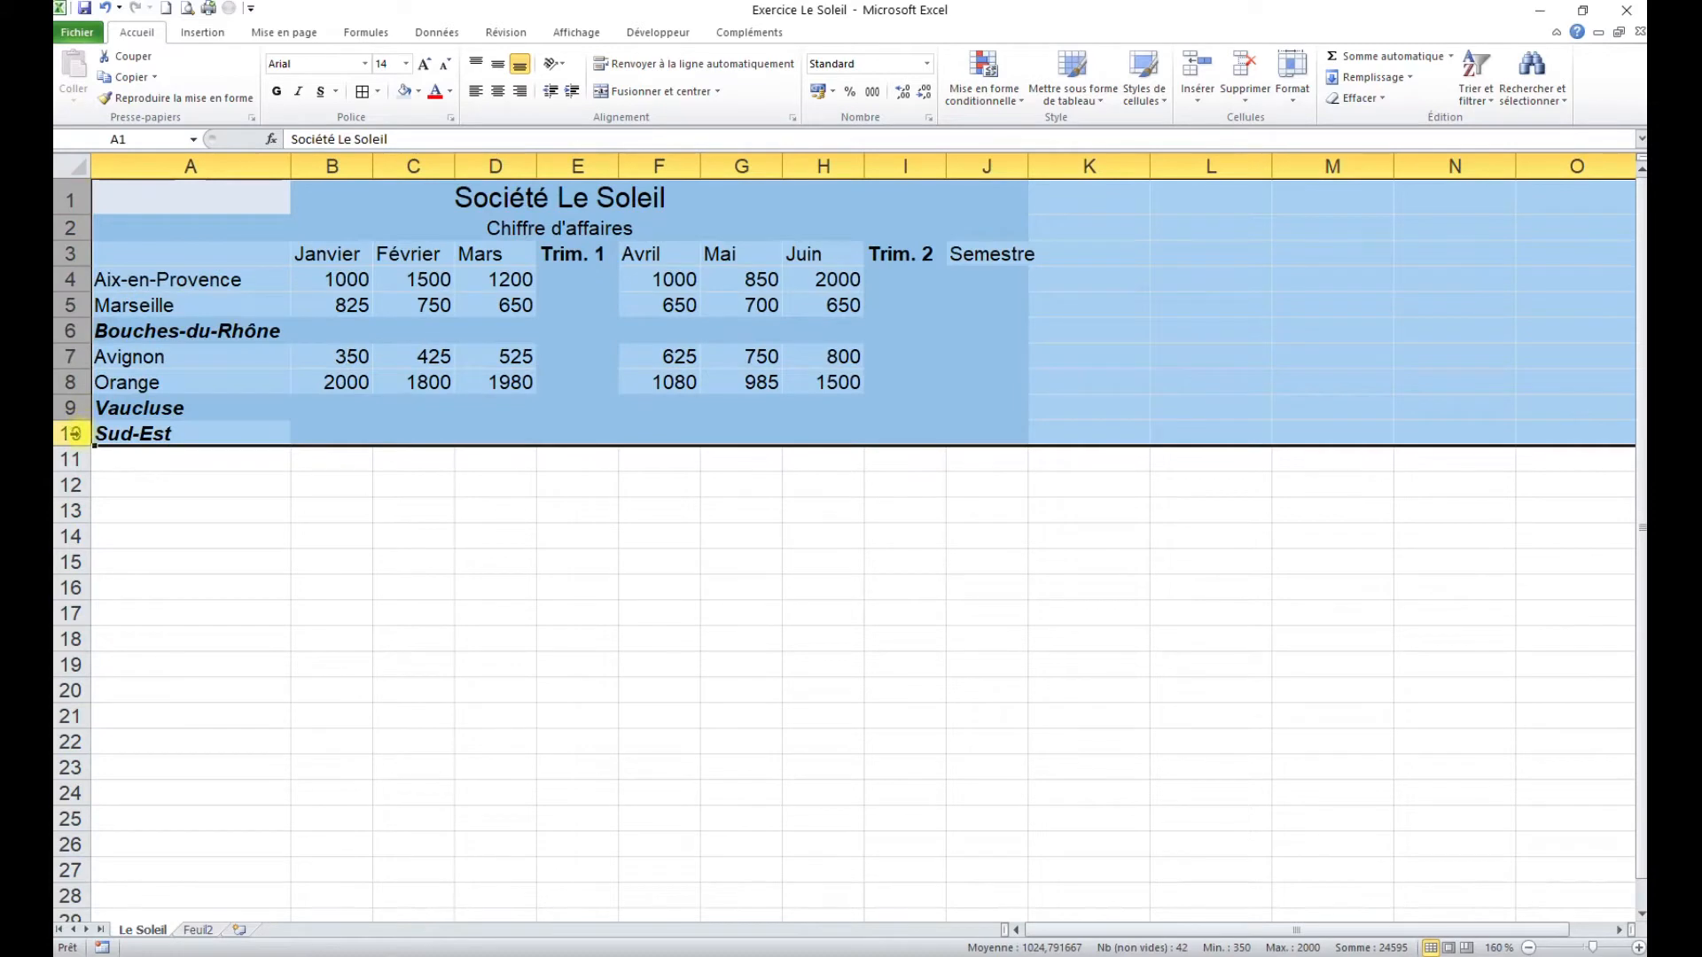
pyautogui.rightClick(76, 433)
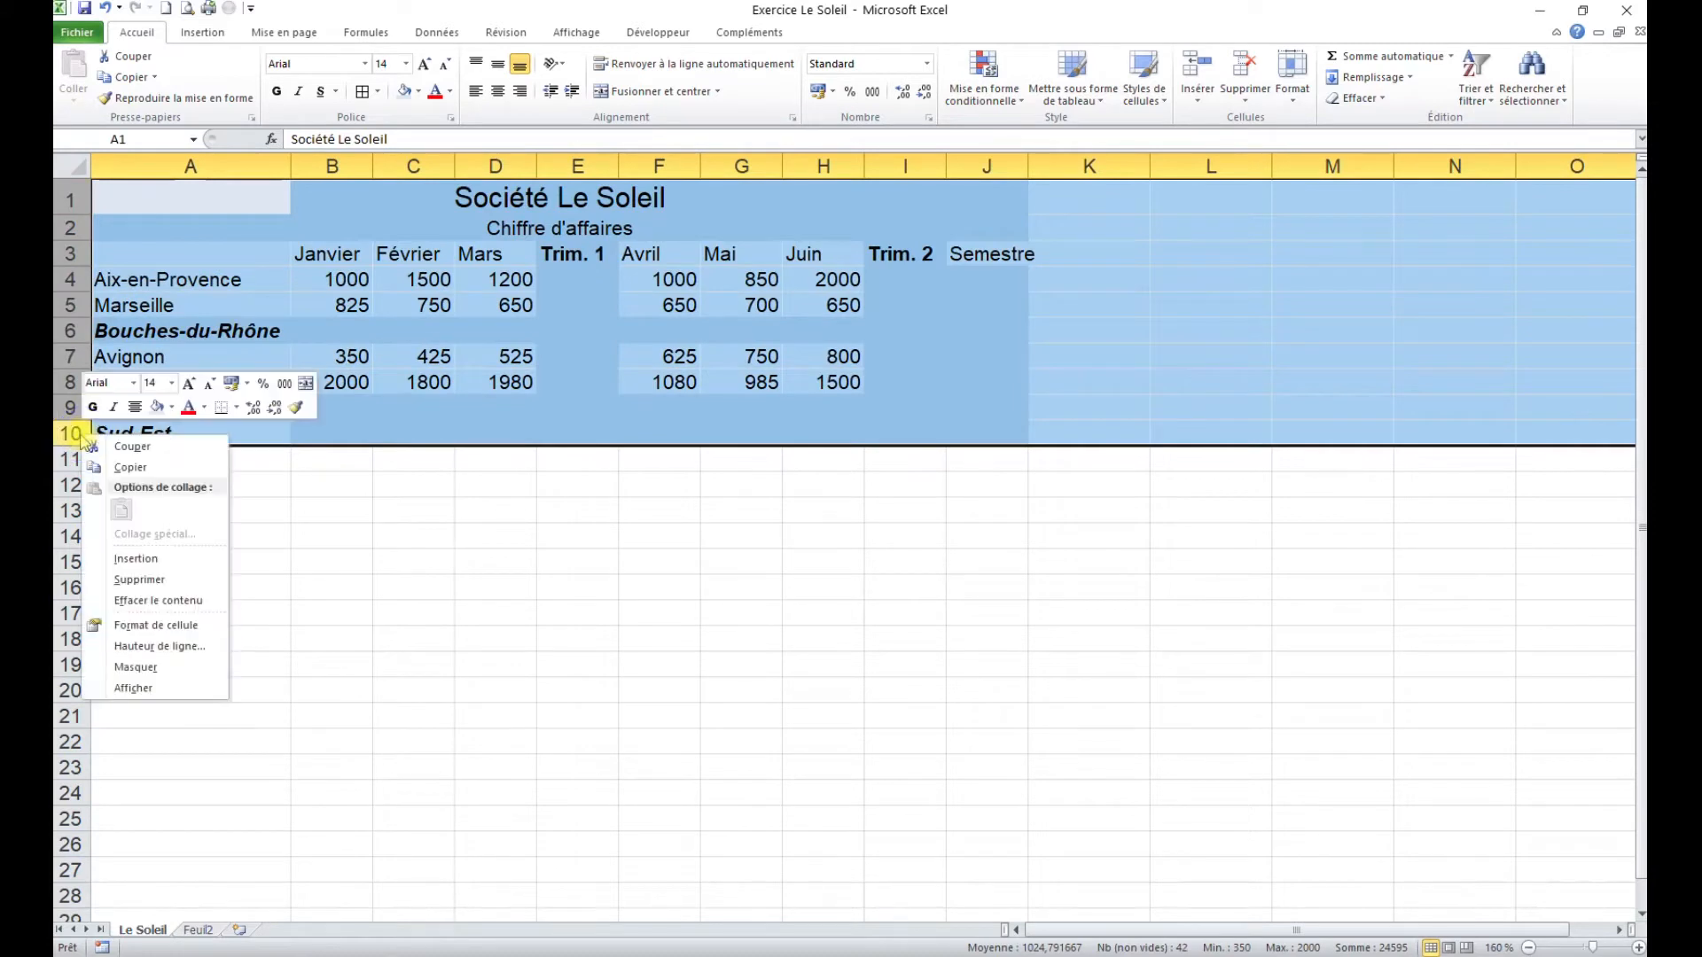
pyautogui.click(189, 647)
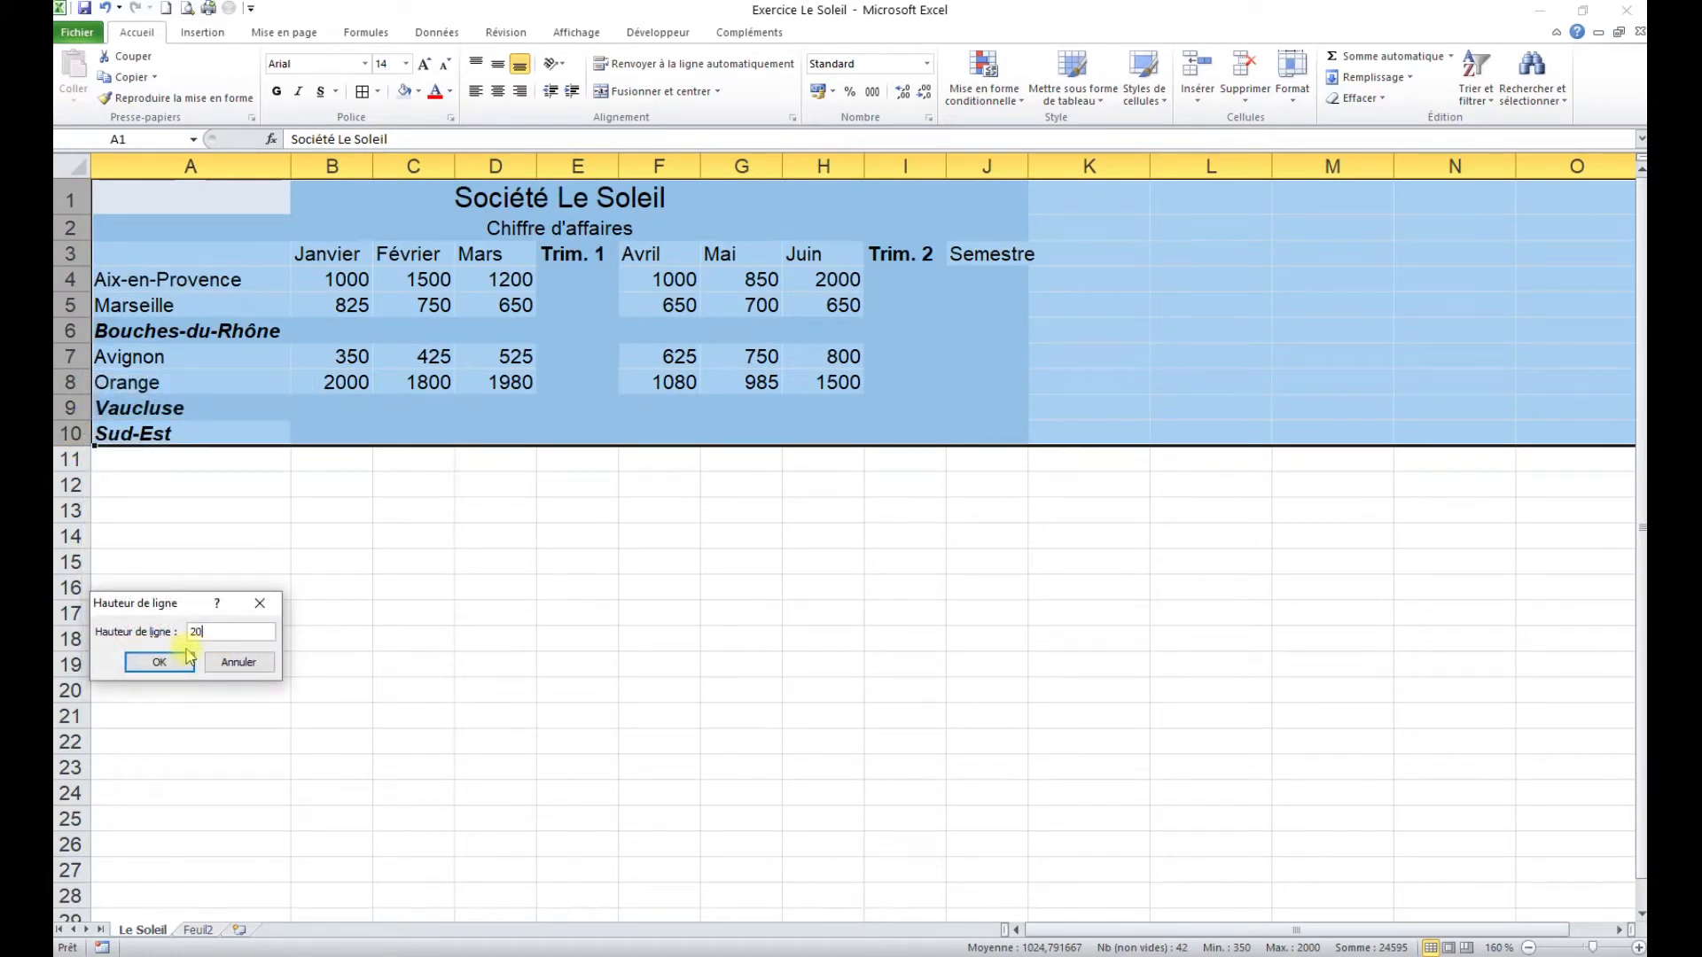
pyautogui.write('20')
pyautogui.click(189, 658)
# Set the height of row 3, which holds the month and quarter headings, to 55.
pyautogui.click(326, 293)
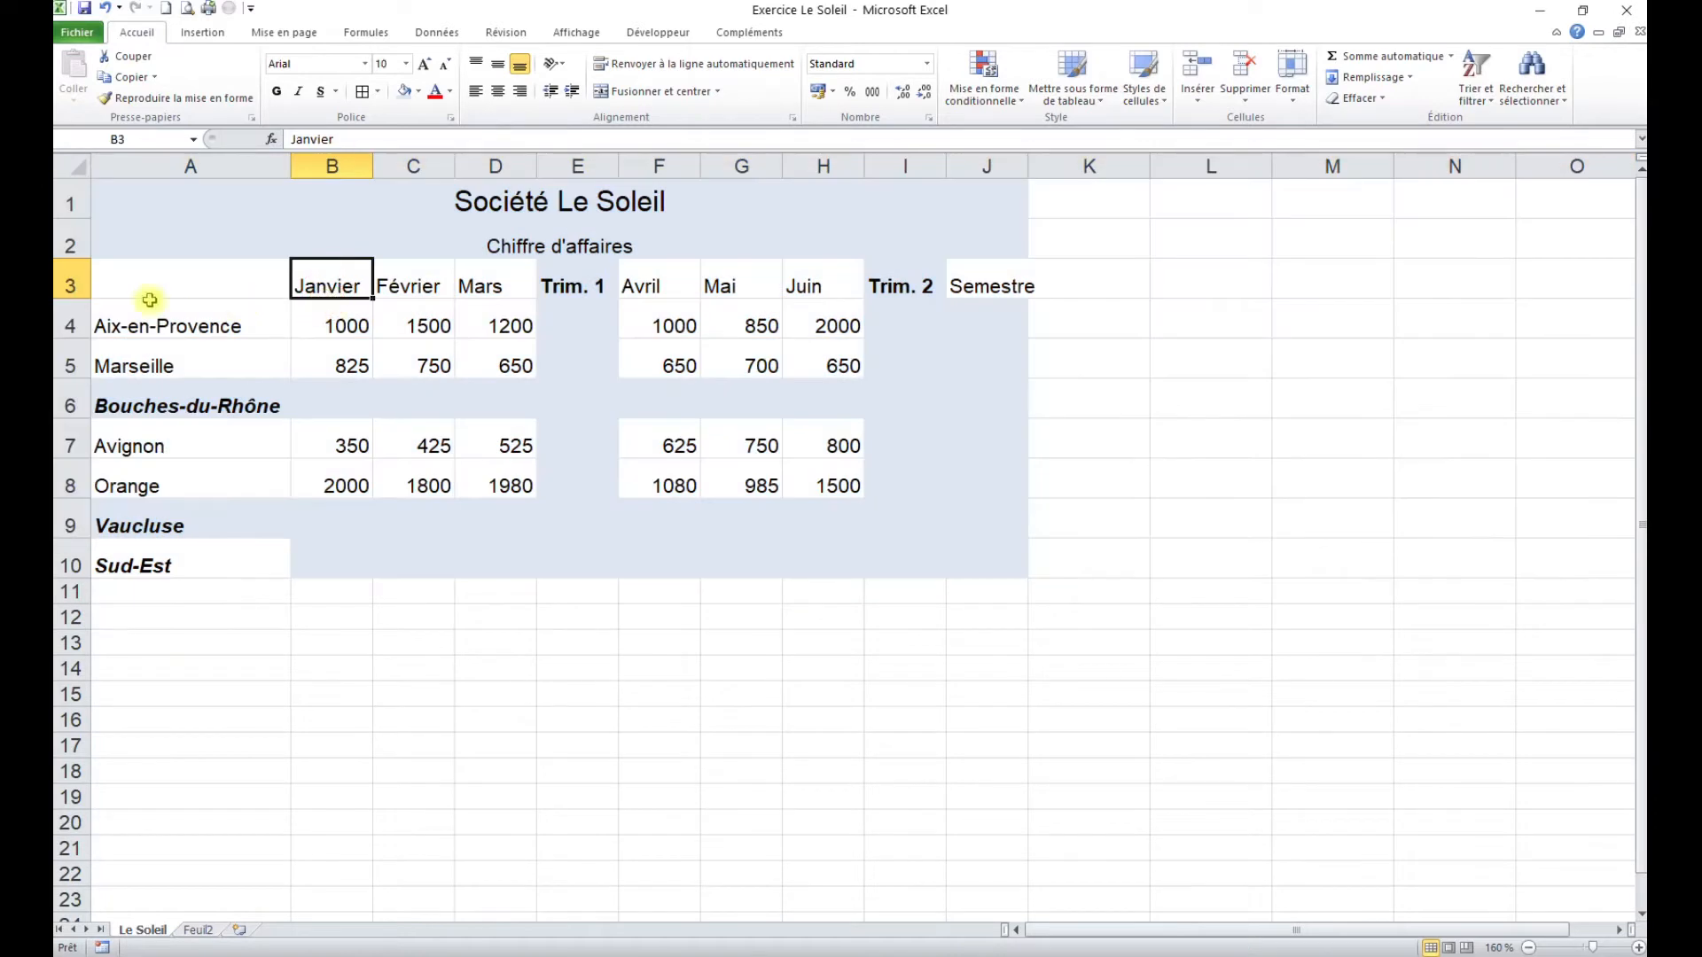
pyautogui.click(73, 285)
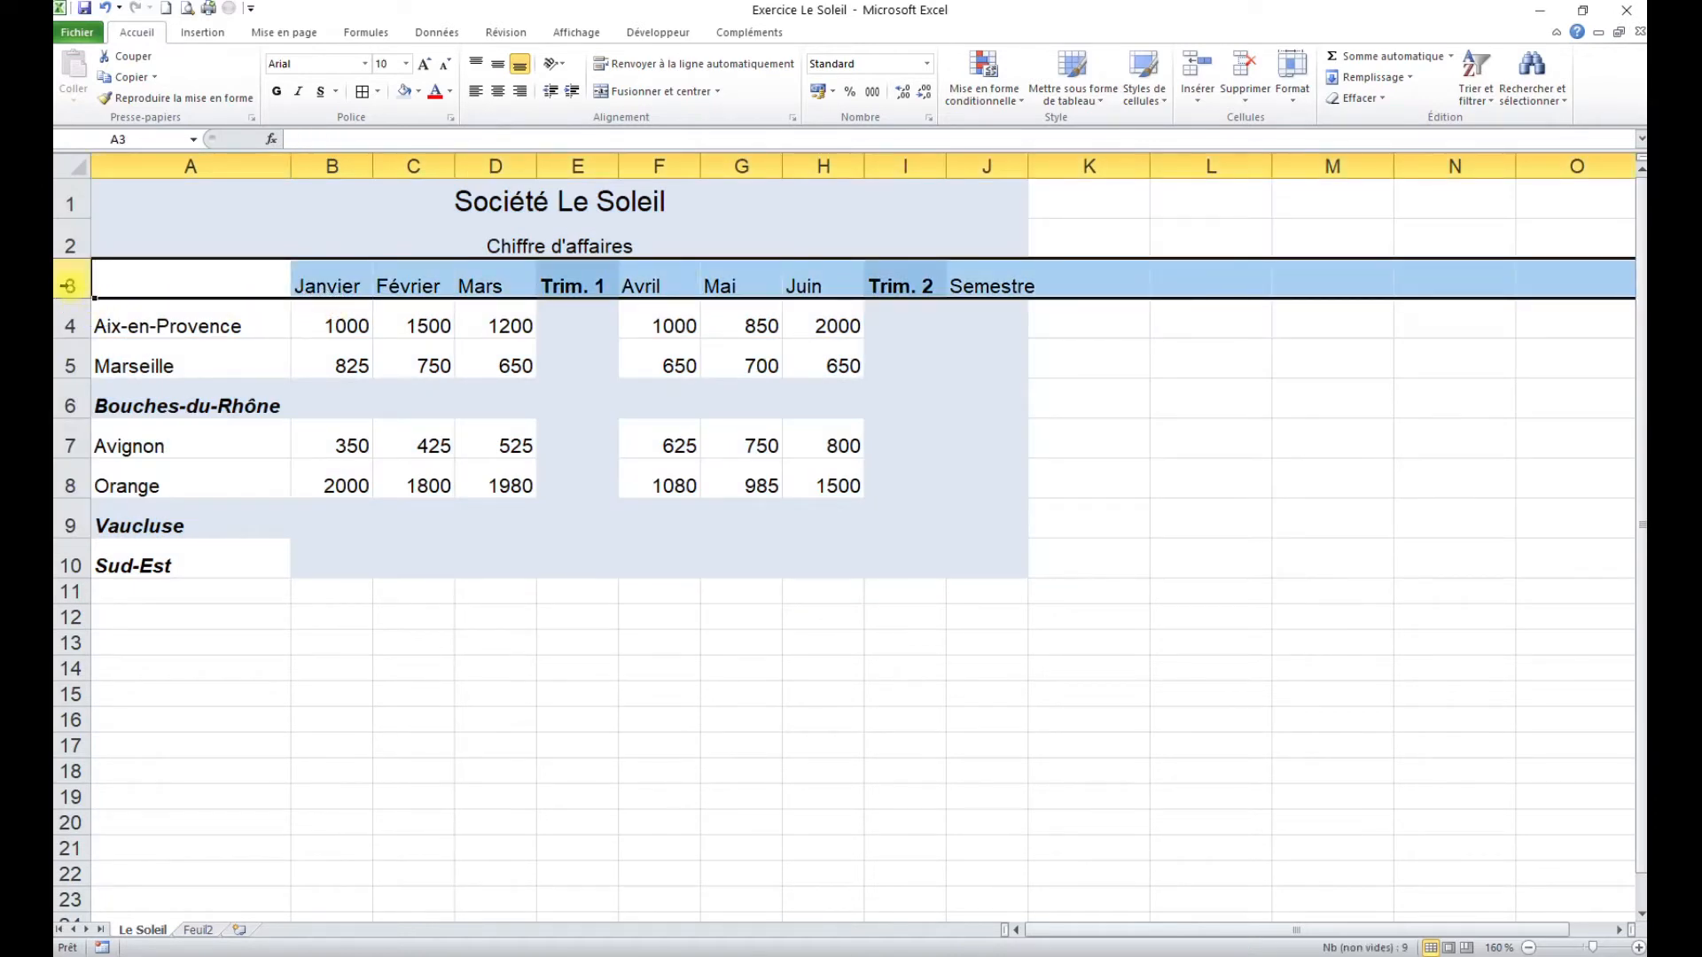
pyautogui.rightClick(70, 286)
pyautogui.click(136, 499)
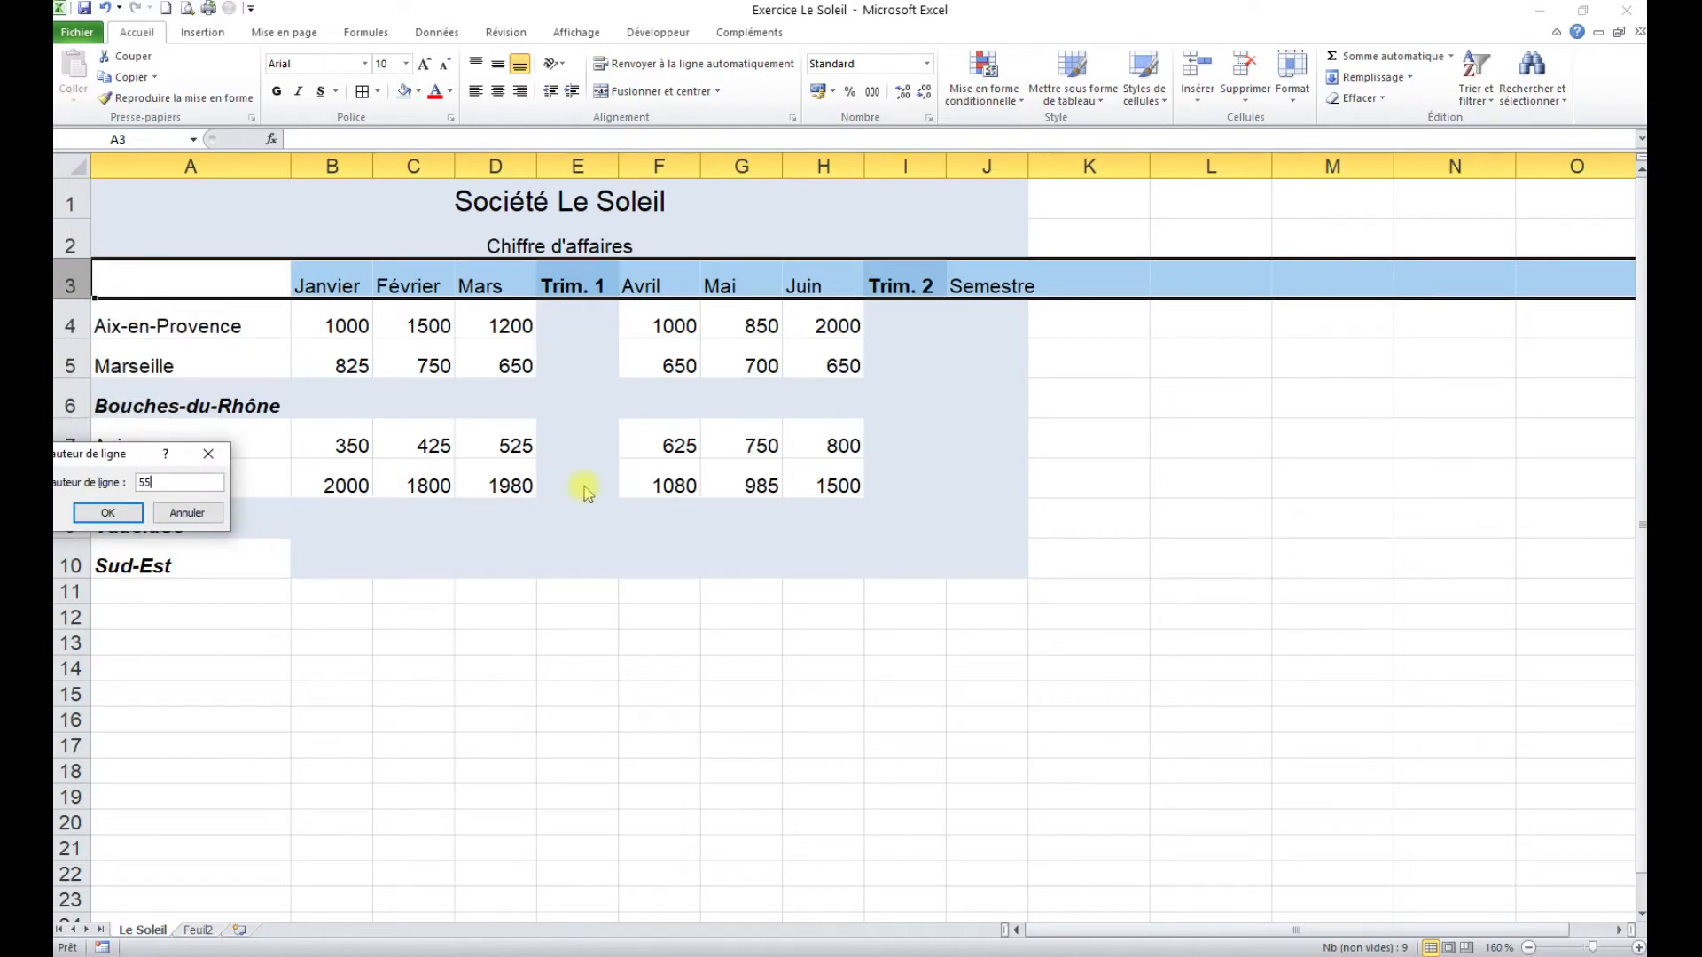
pyautogui.press('Return')
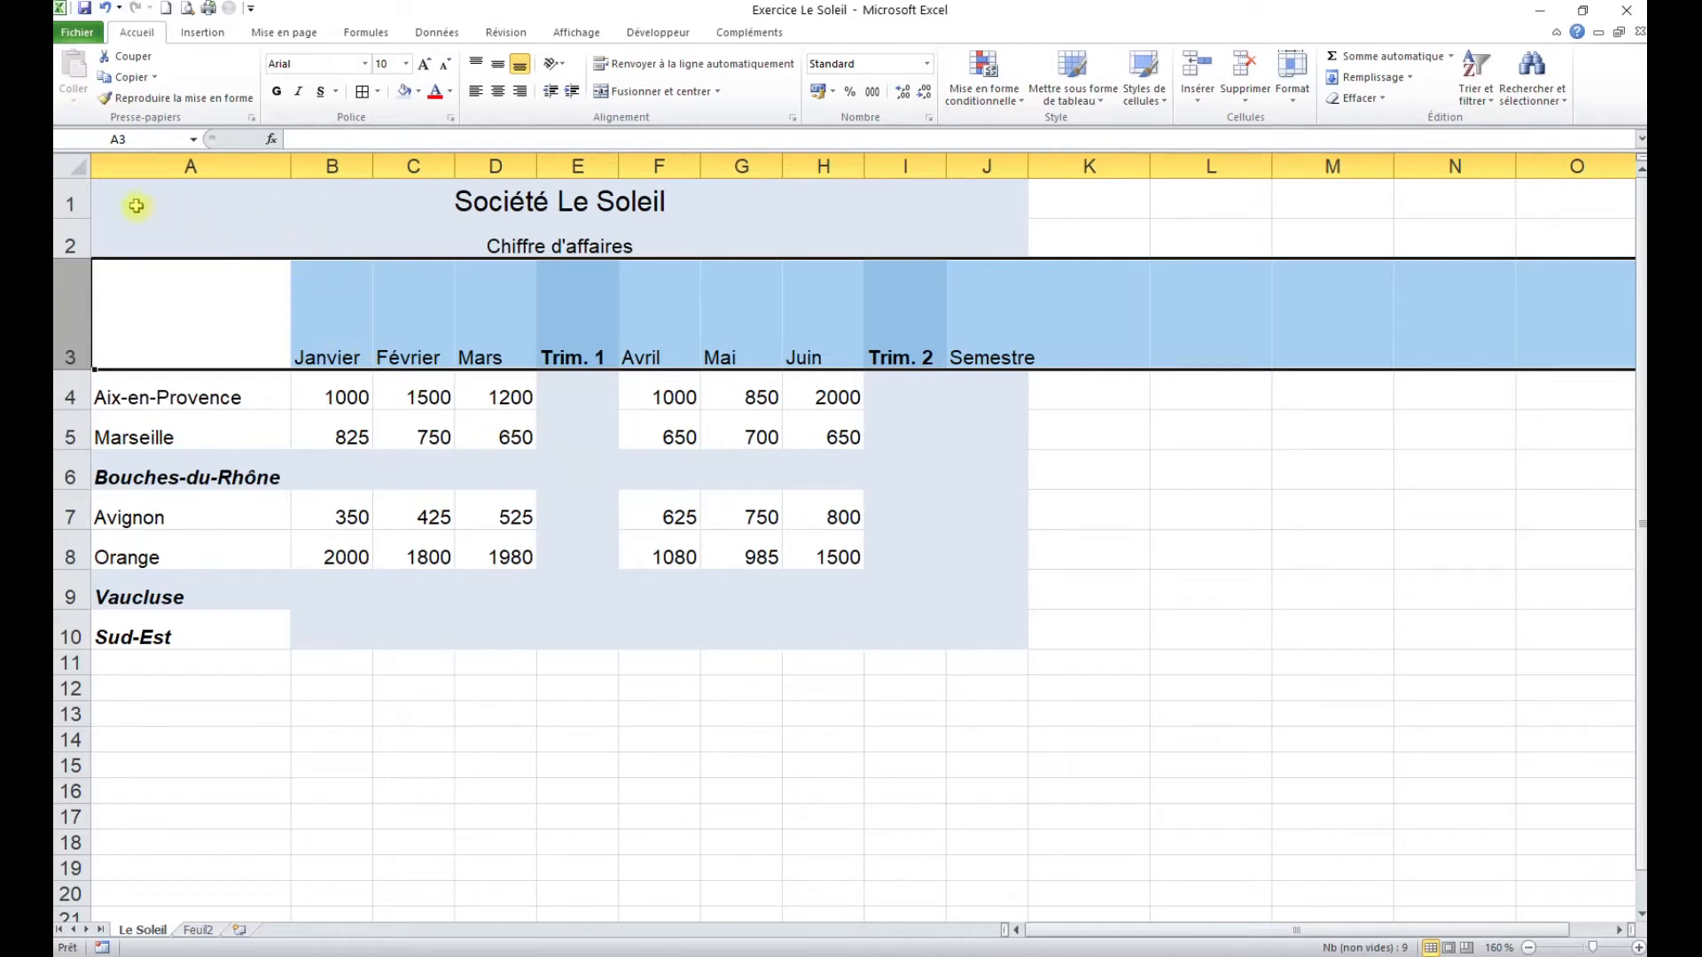
pyautogui.moveTo(135, 207); pyautogui.dragTo(315, 236)
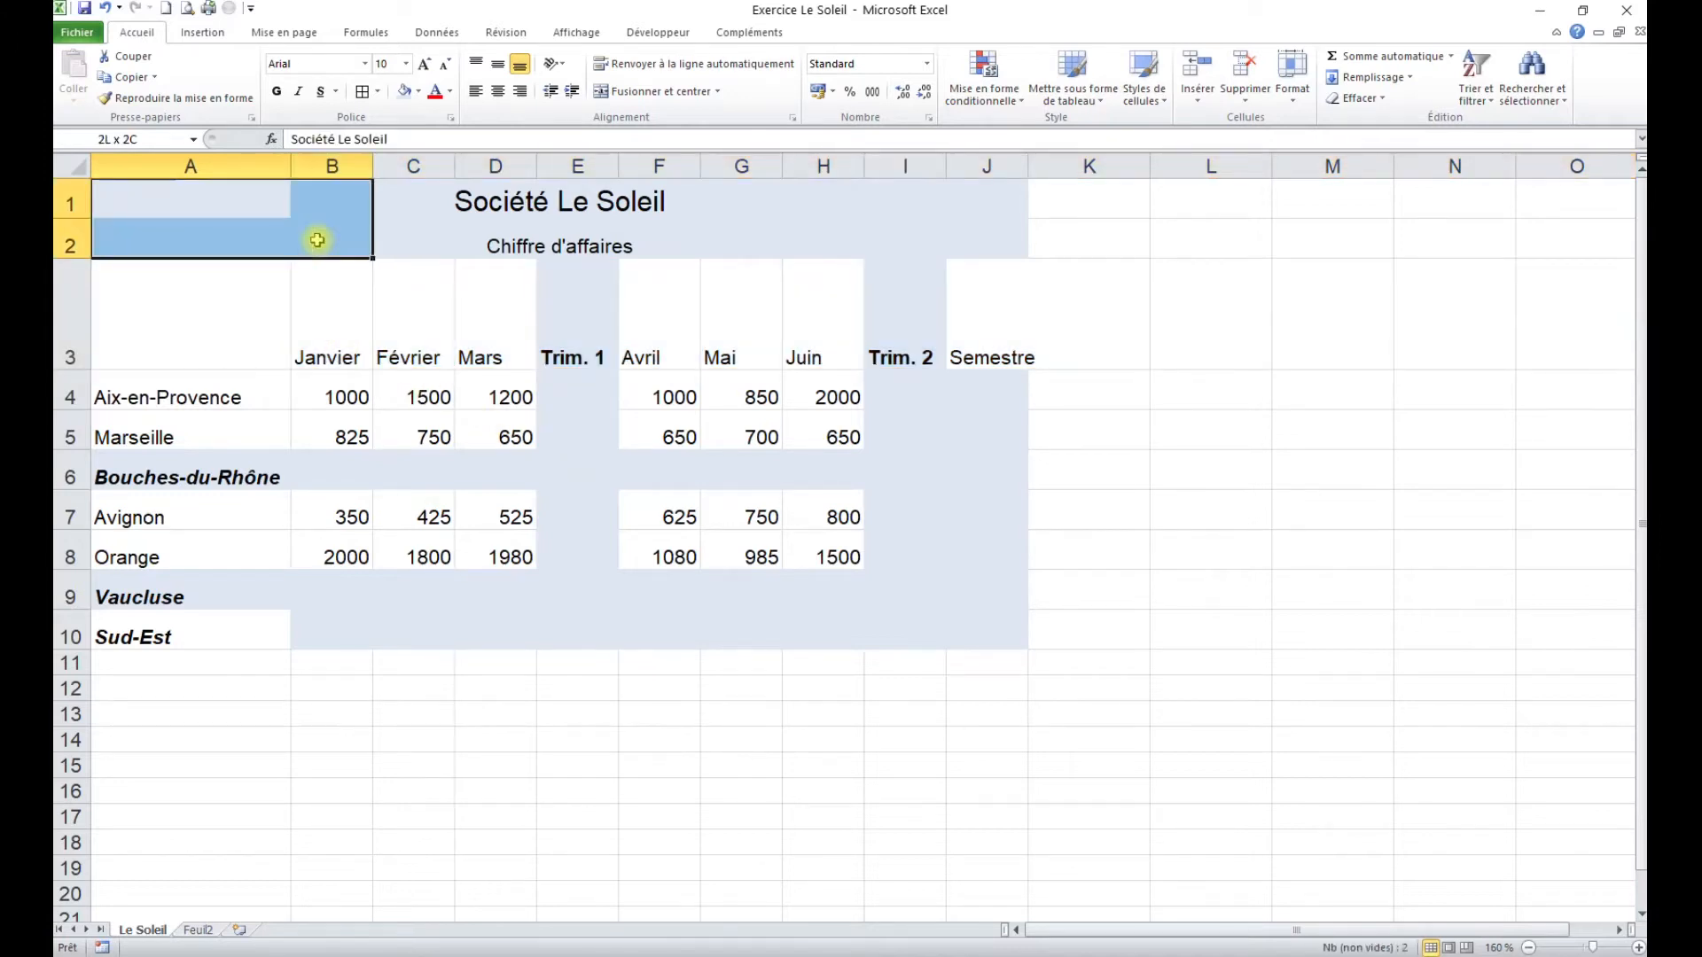
pyautogui.click(807, 545)
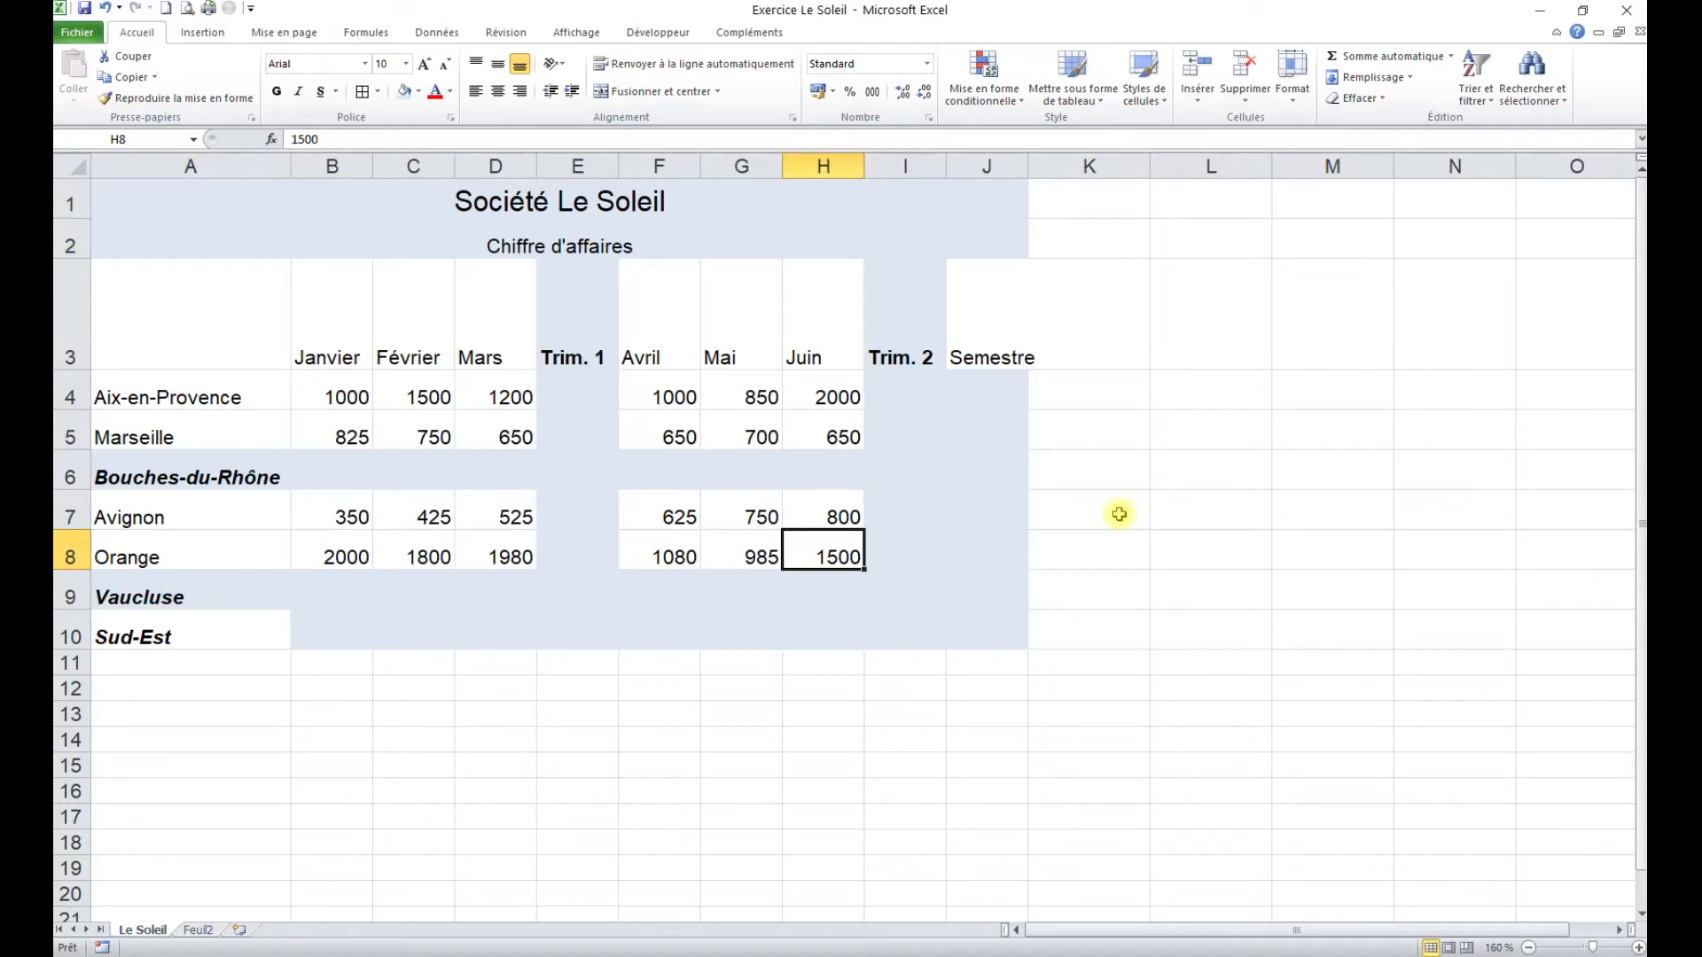
pyautogui.hotkey('ctrl', '*')
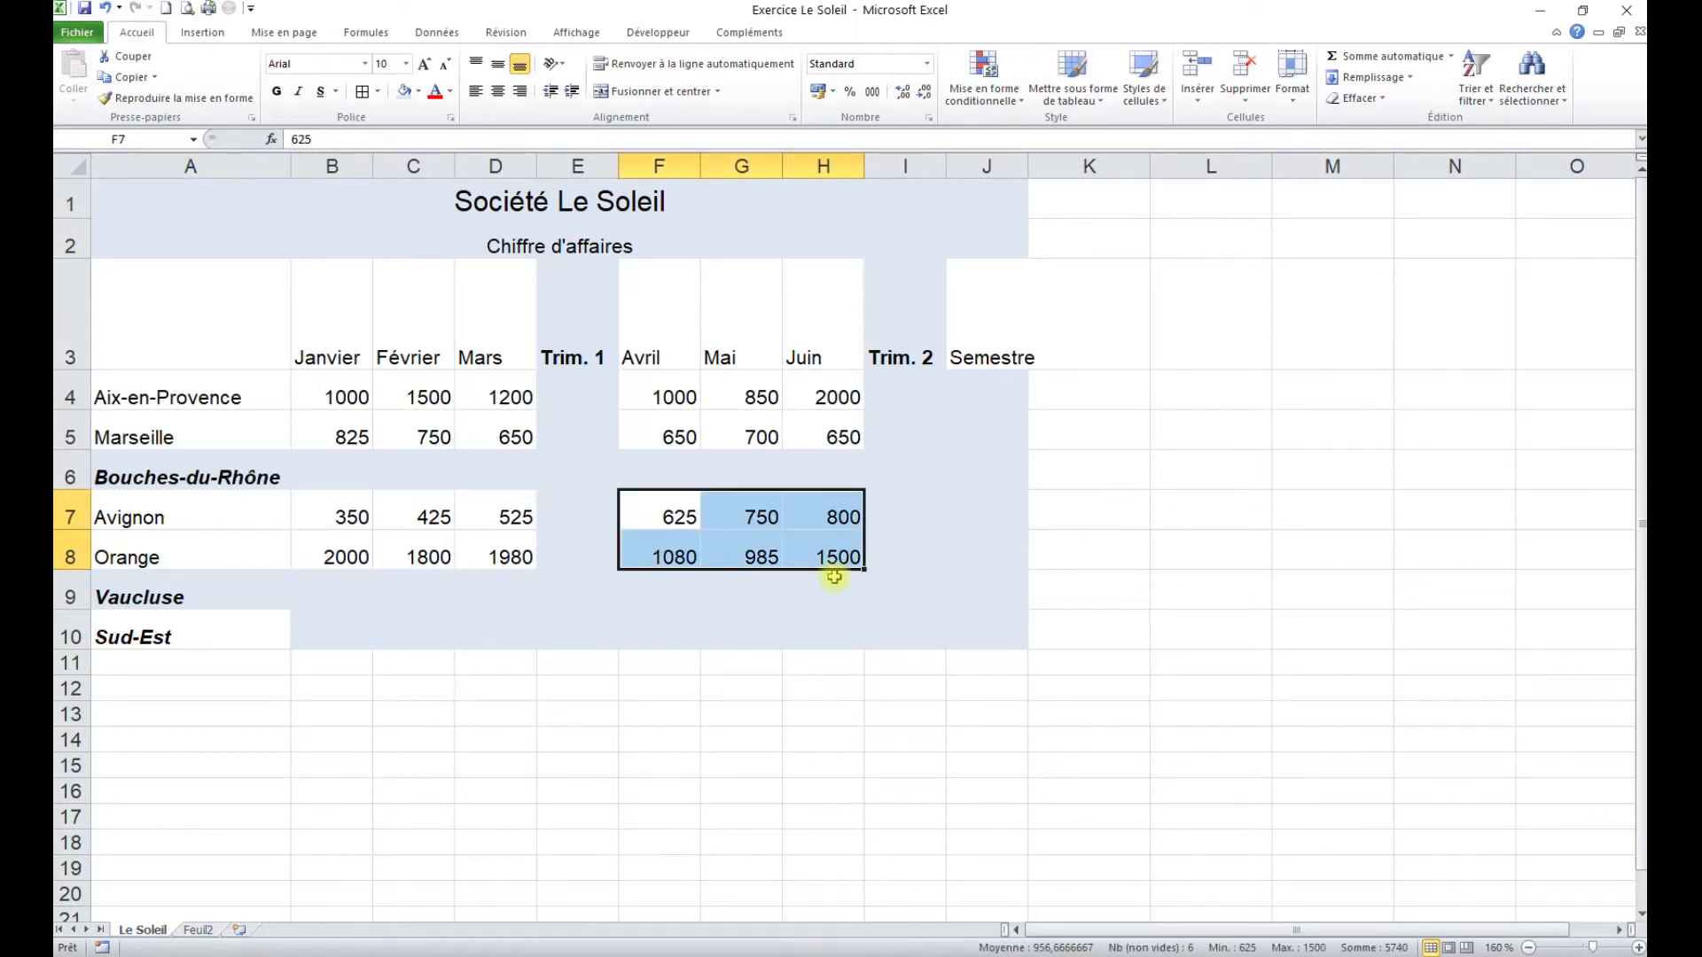
pyautogui.click(676, 399)
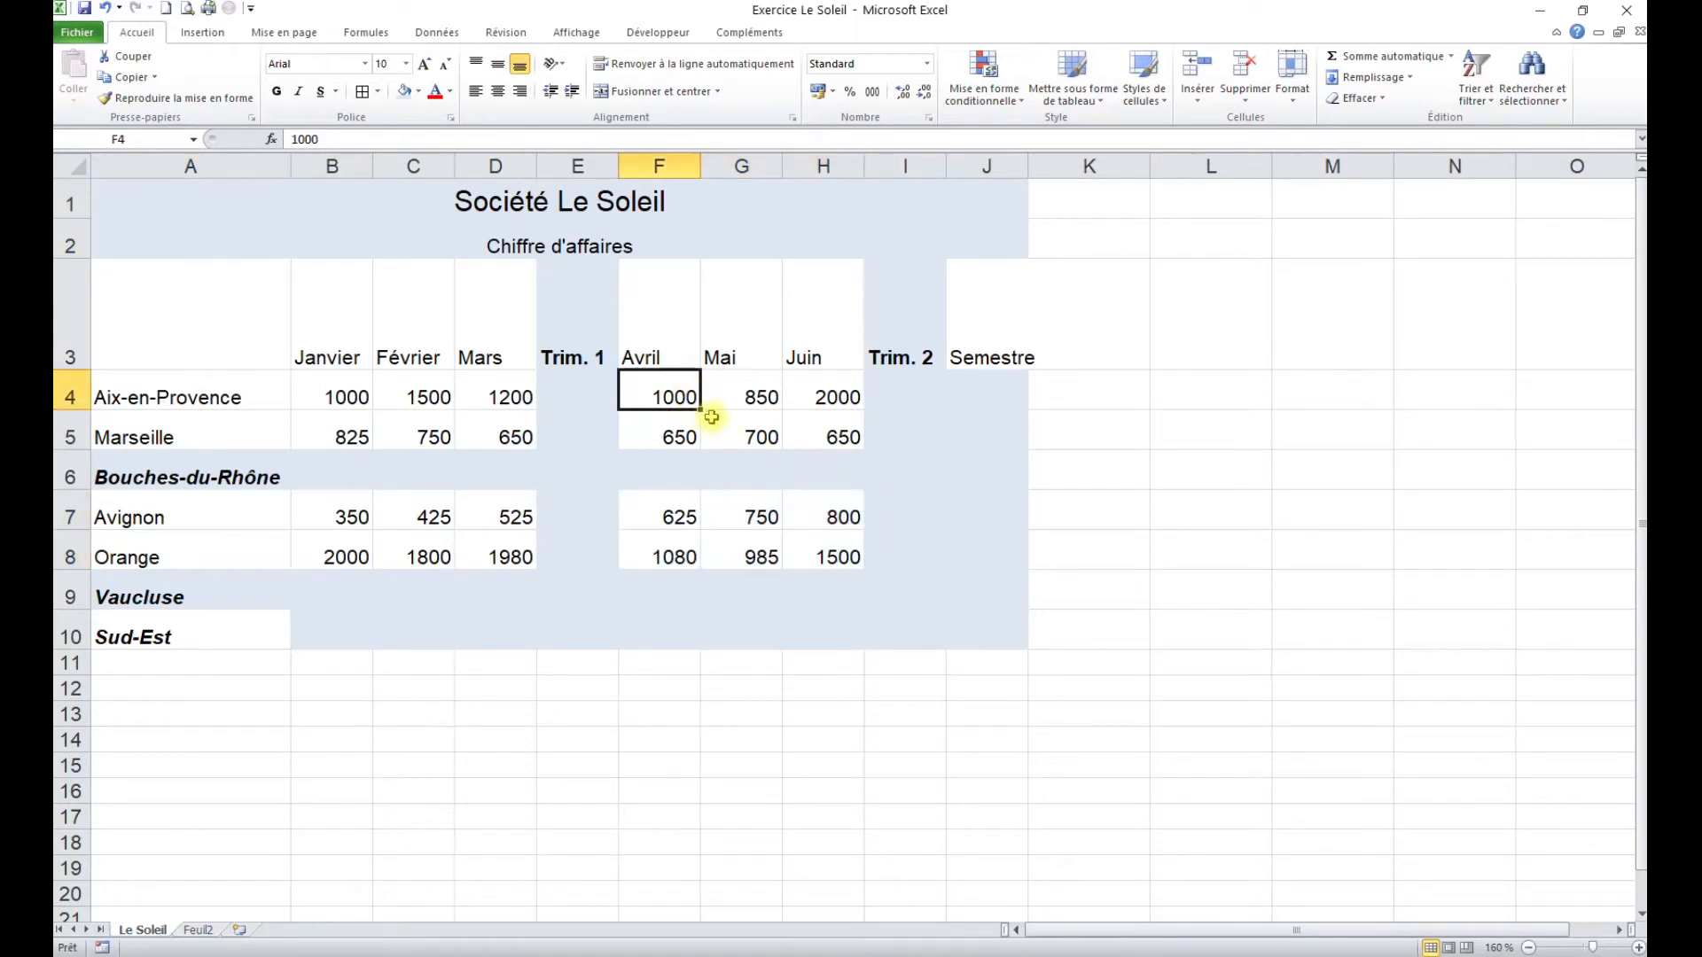
# Centre the contents of the whole table A1:J10 vertically in their cells.
pyautogui.moveTo(156, 192); pyautogui.dragTo(988, 640)
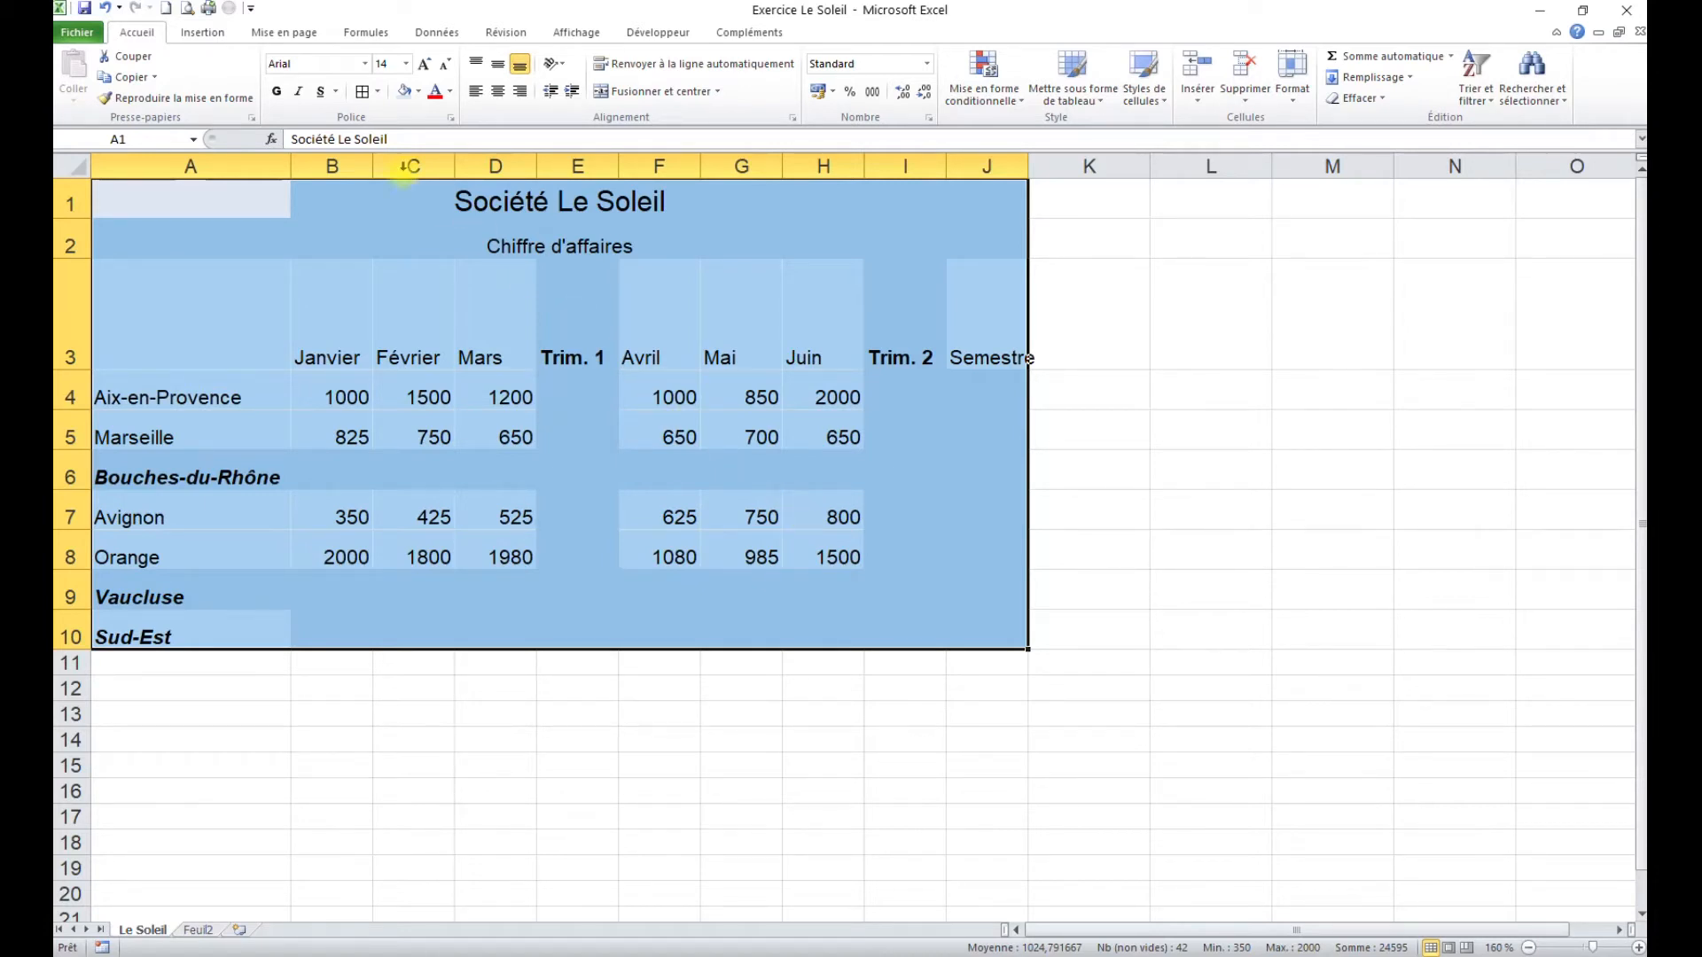
pyautogui.click(498, 64)
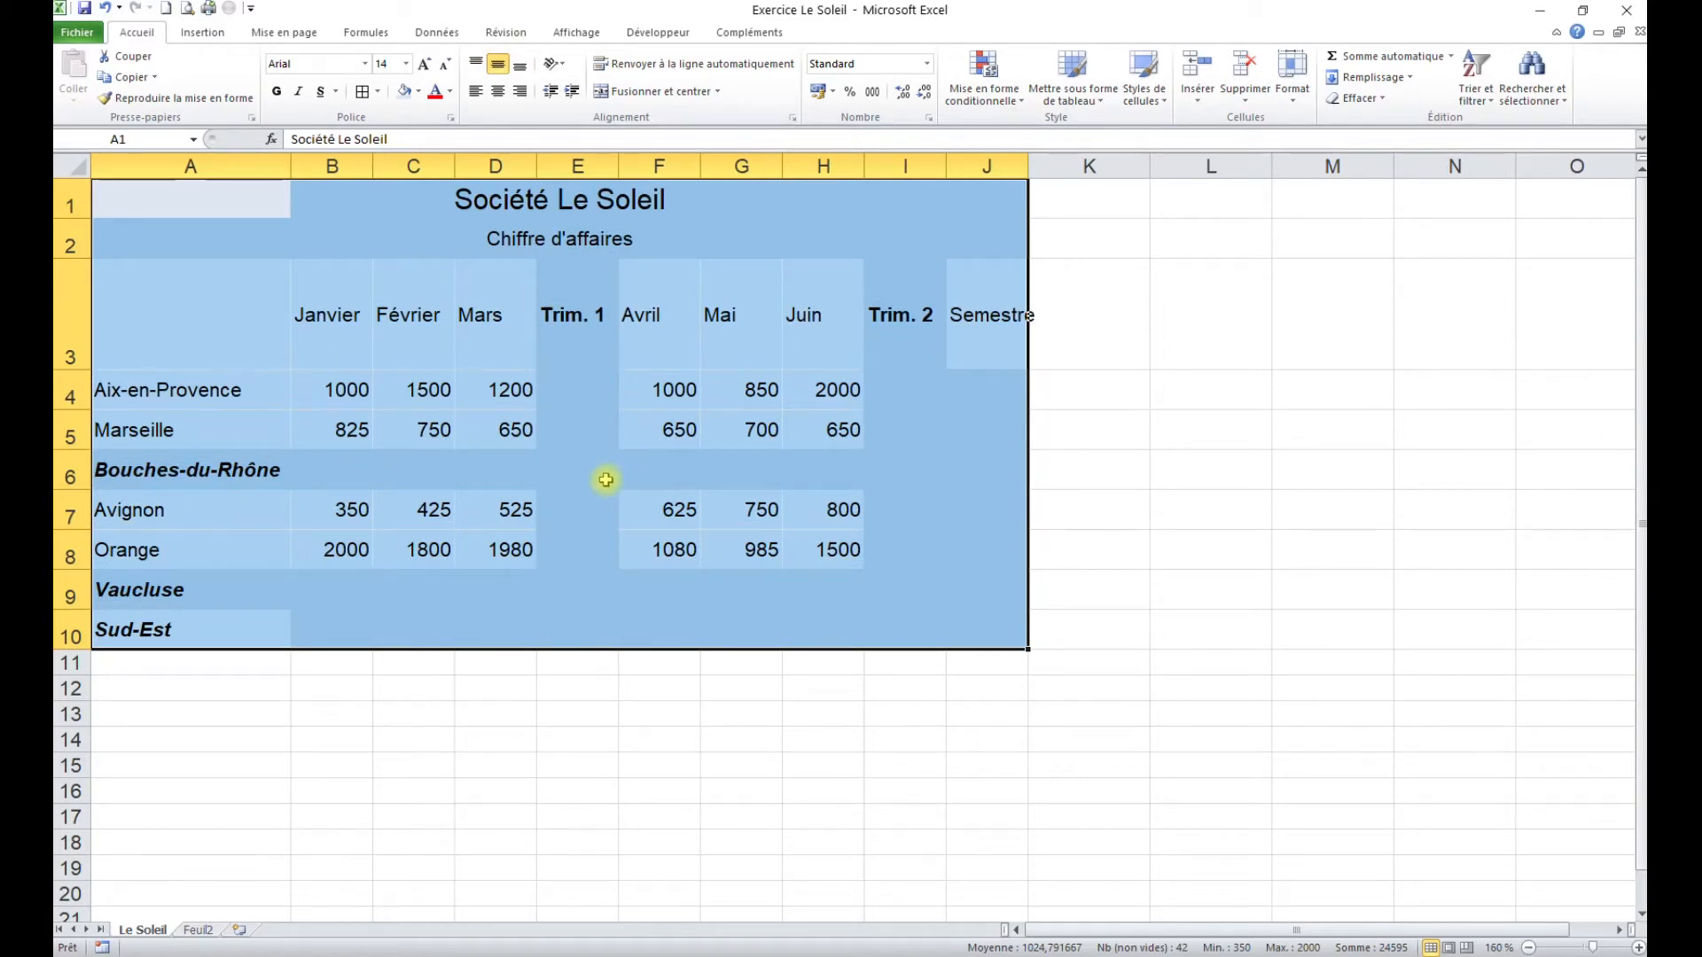
pyautogui.click(430, 429)
# Rotate the headings in B3:J3 upwards (Rotation du texte vers le haut) and centre them horizontally.
pyautogui.moveTo(328, 310); pyautogui.dragTo(999, 325)
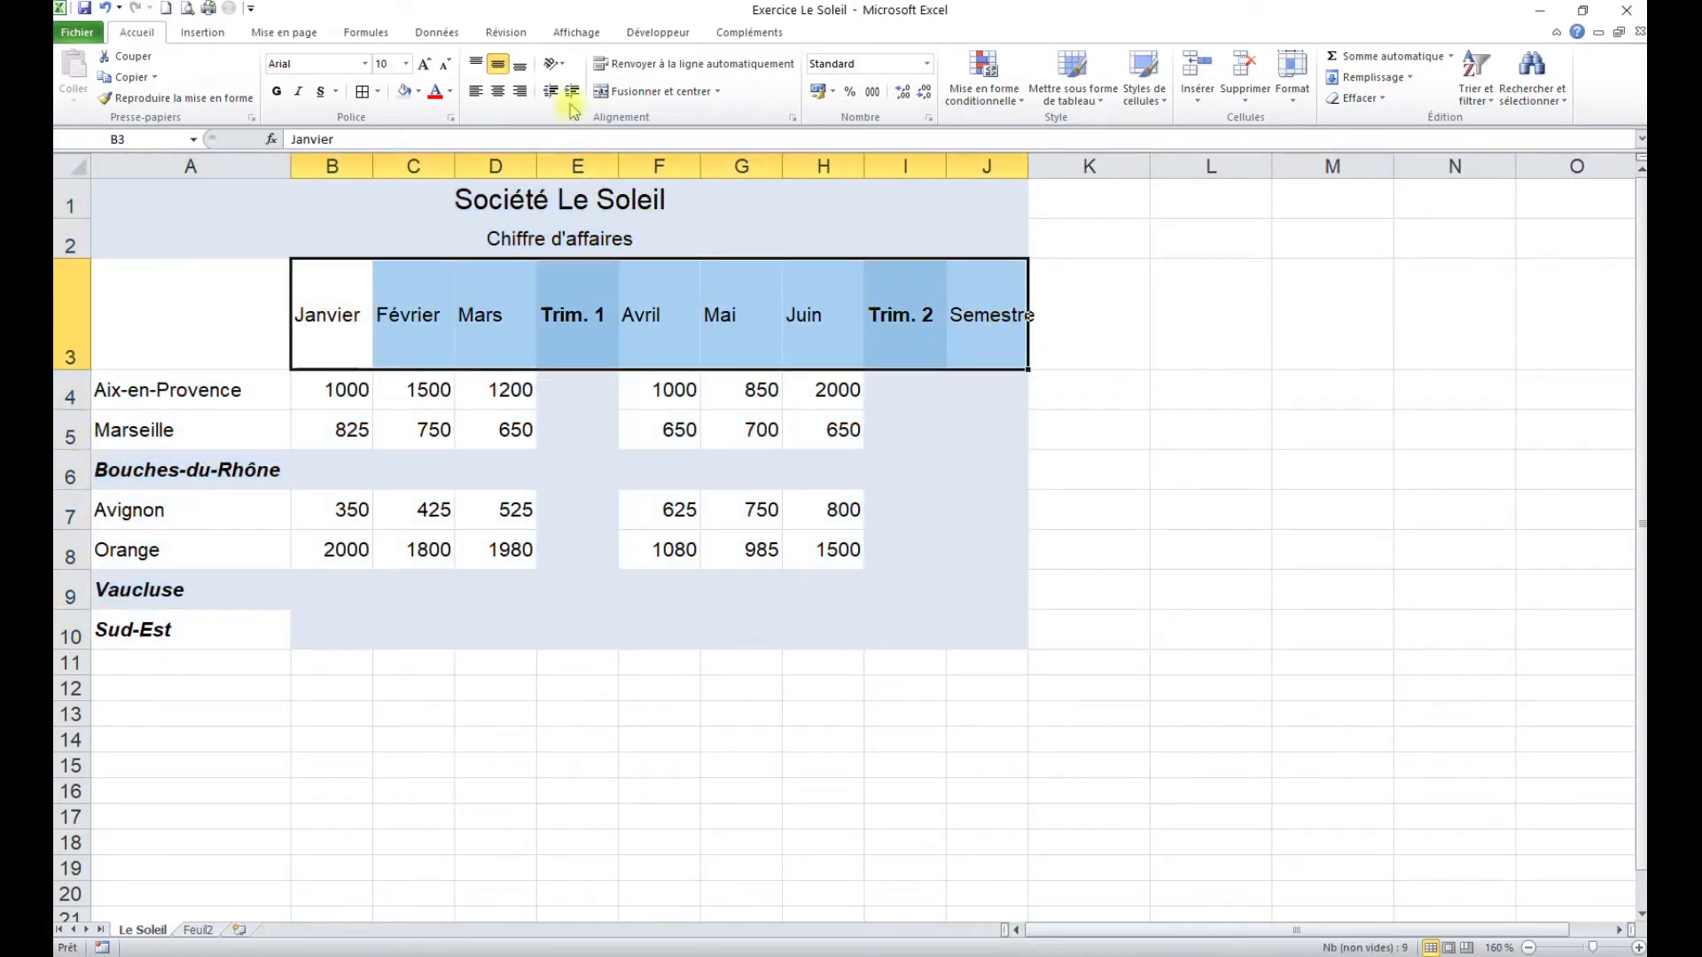
pyautogui.click(554, 63)
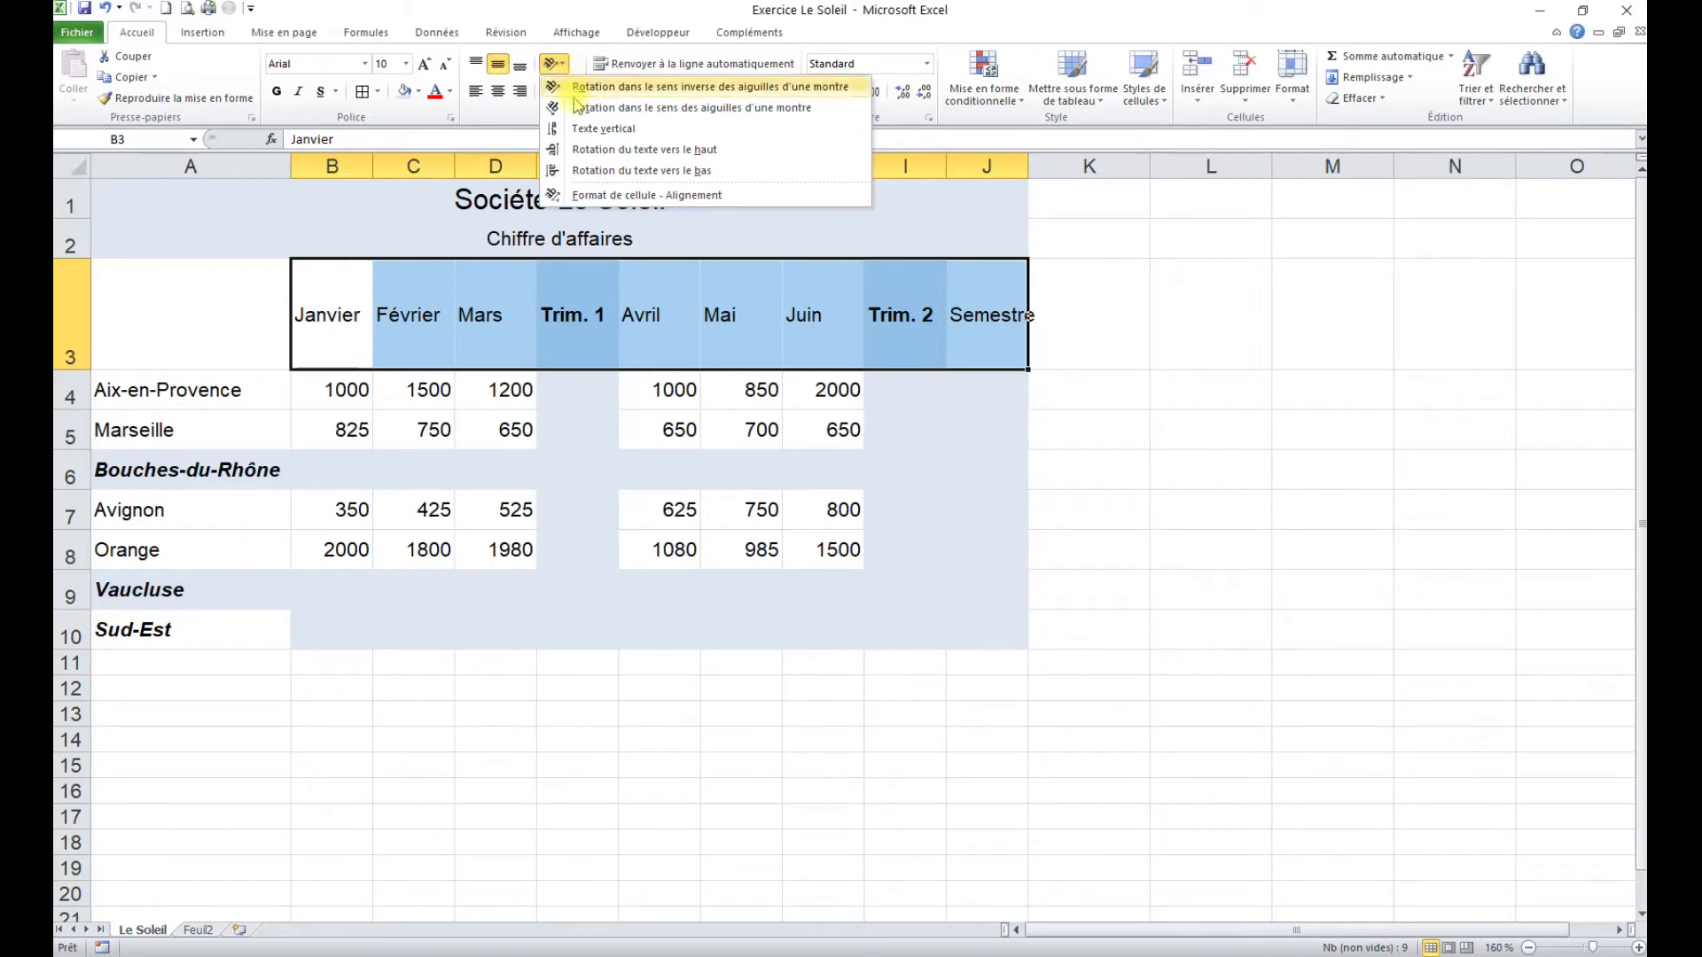
pyautogui.click(590, 151)
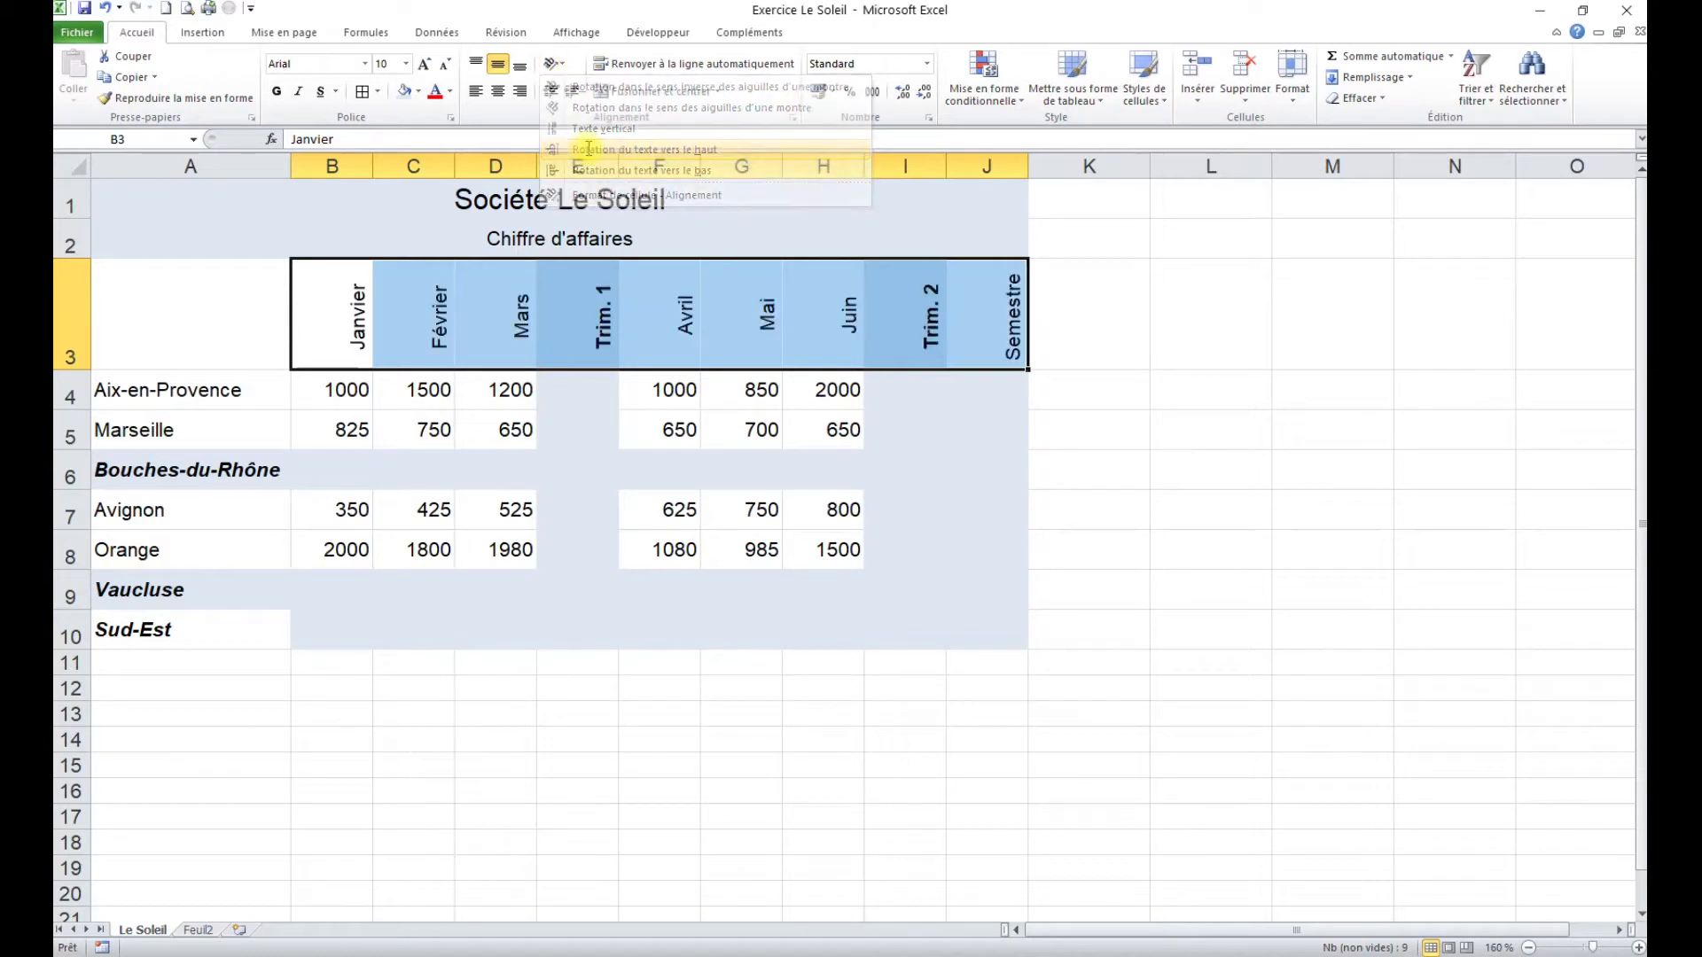
pyautogui.click(499, 92)
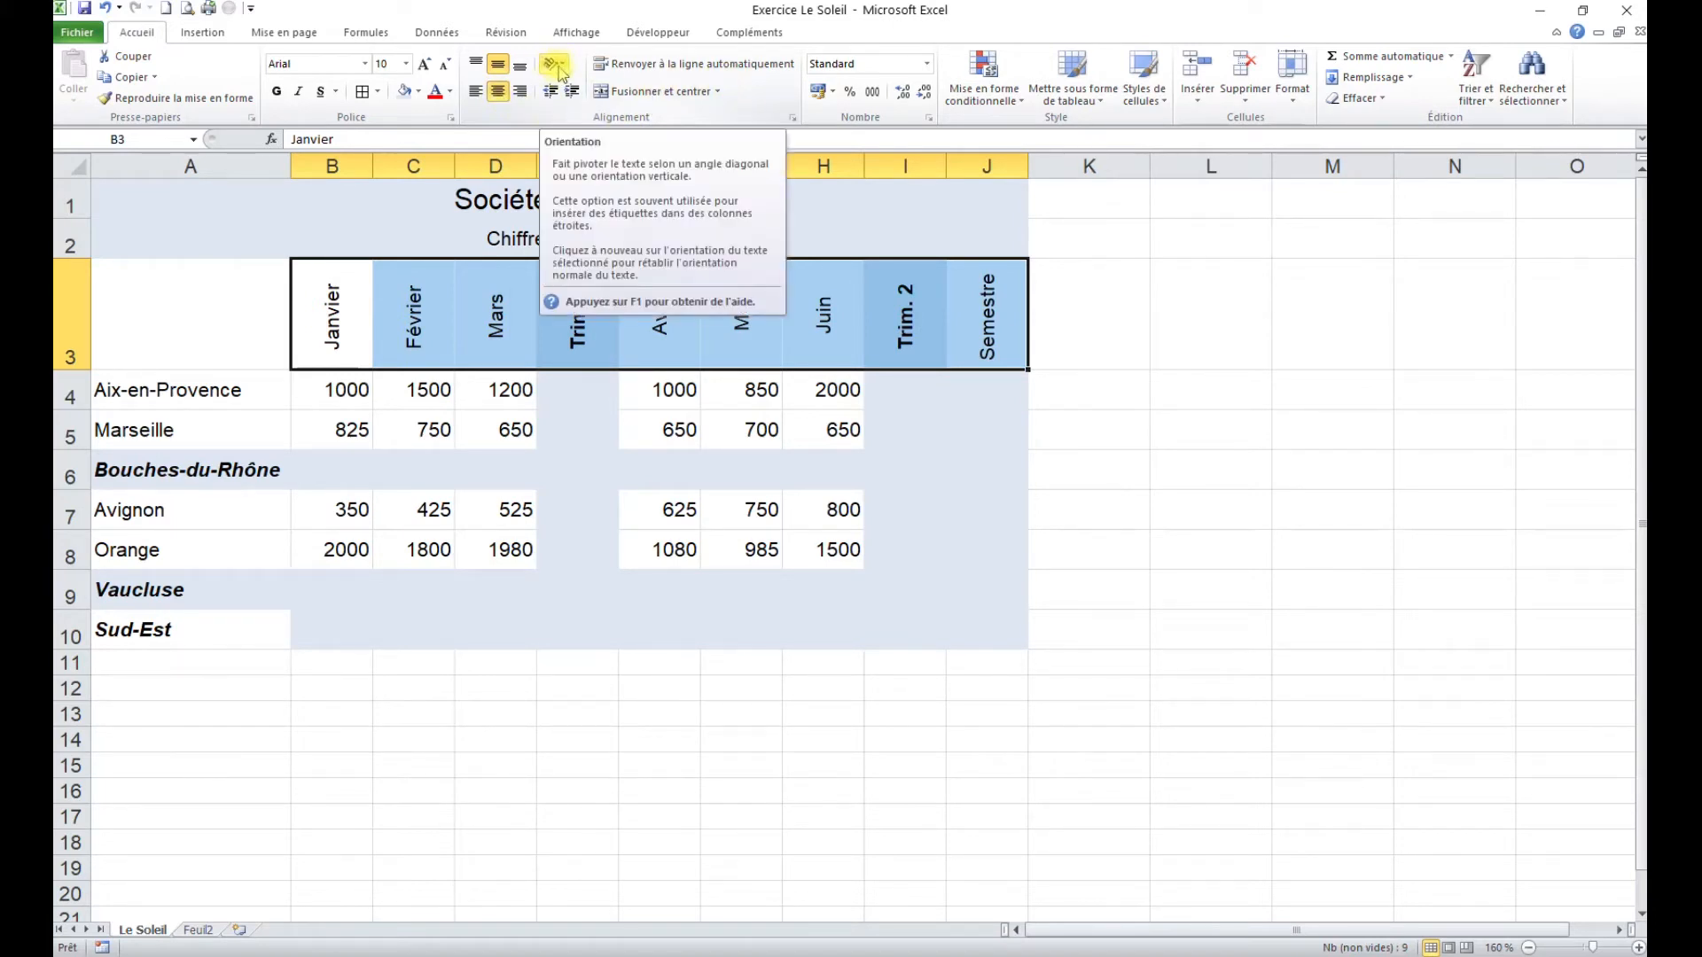
# Examine the text orientation options in the cell alignment settings for the headings in B3:J3.
pyautogui.click(791, 118)
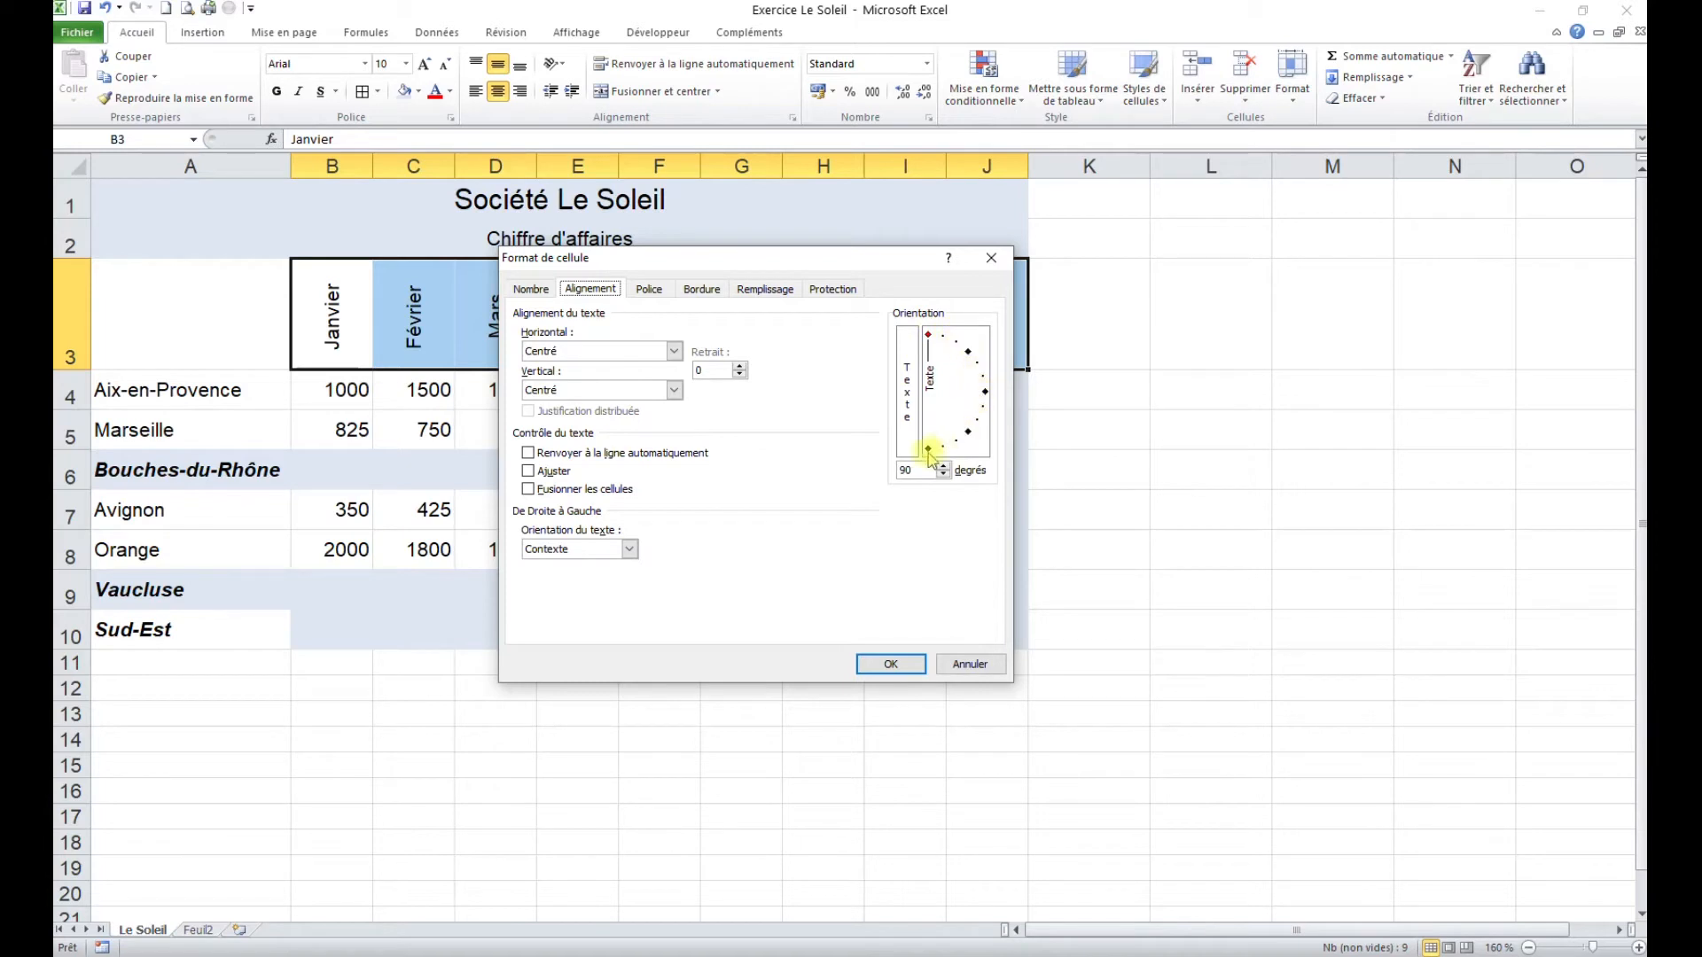
pyautogui.click(968, 664)
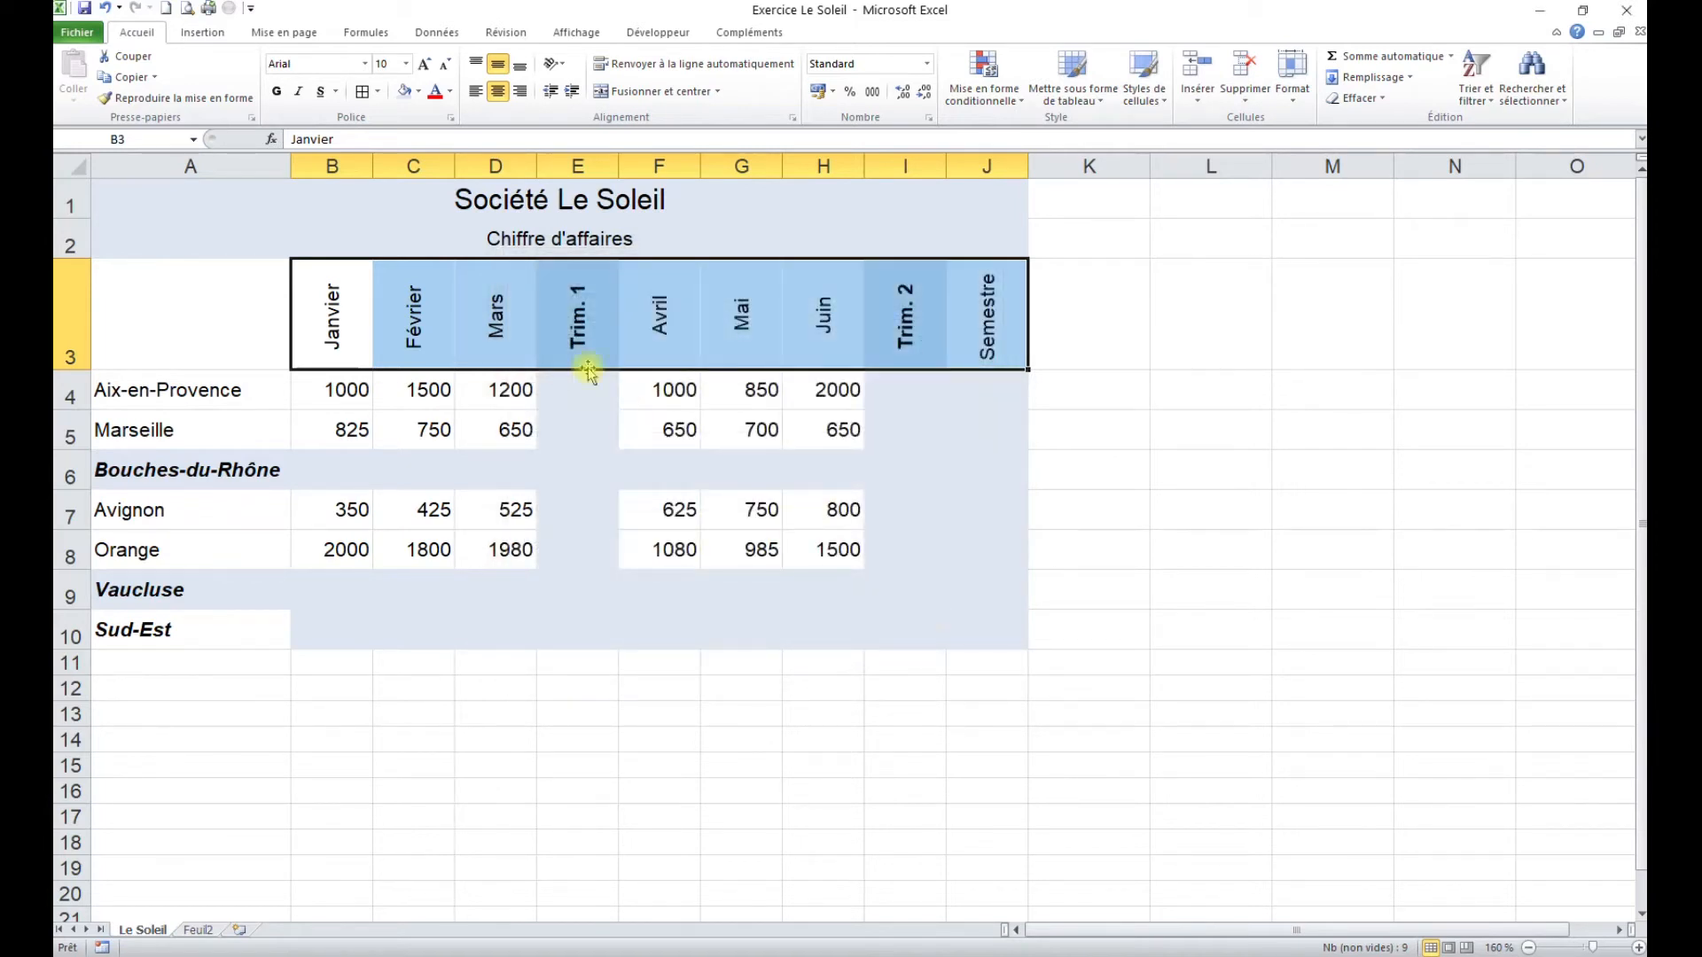
pyautogui.click(448, 304)
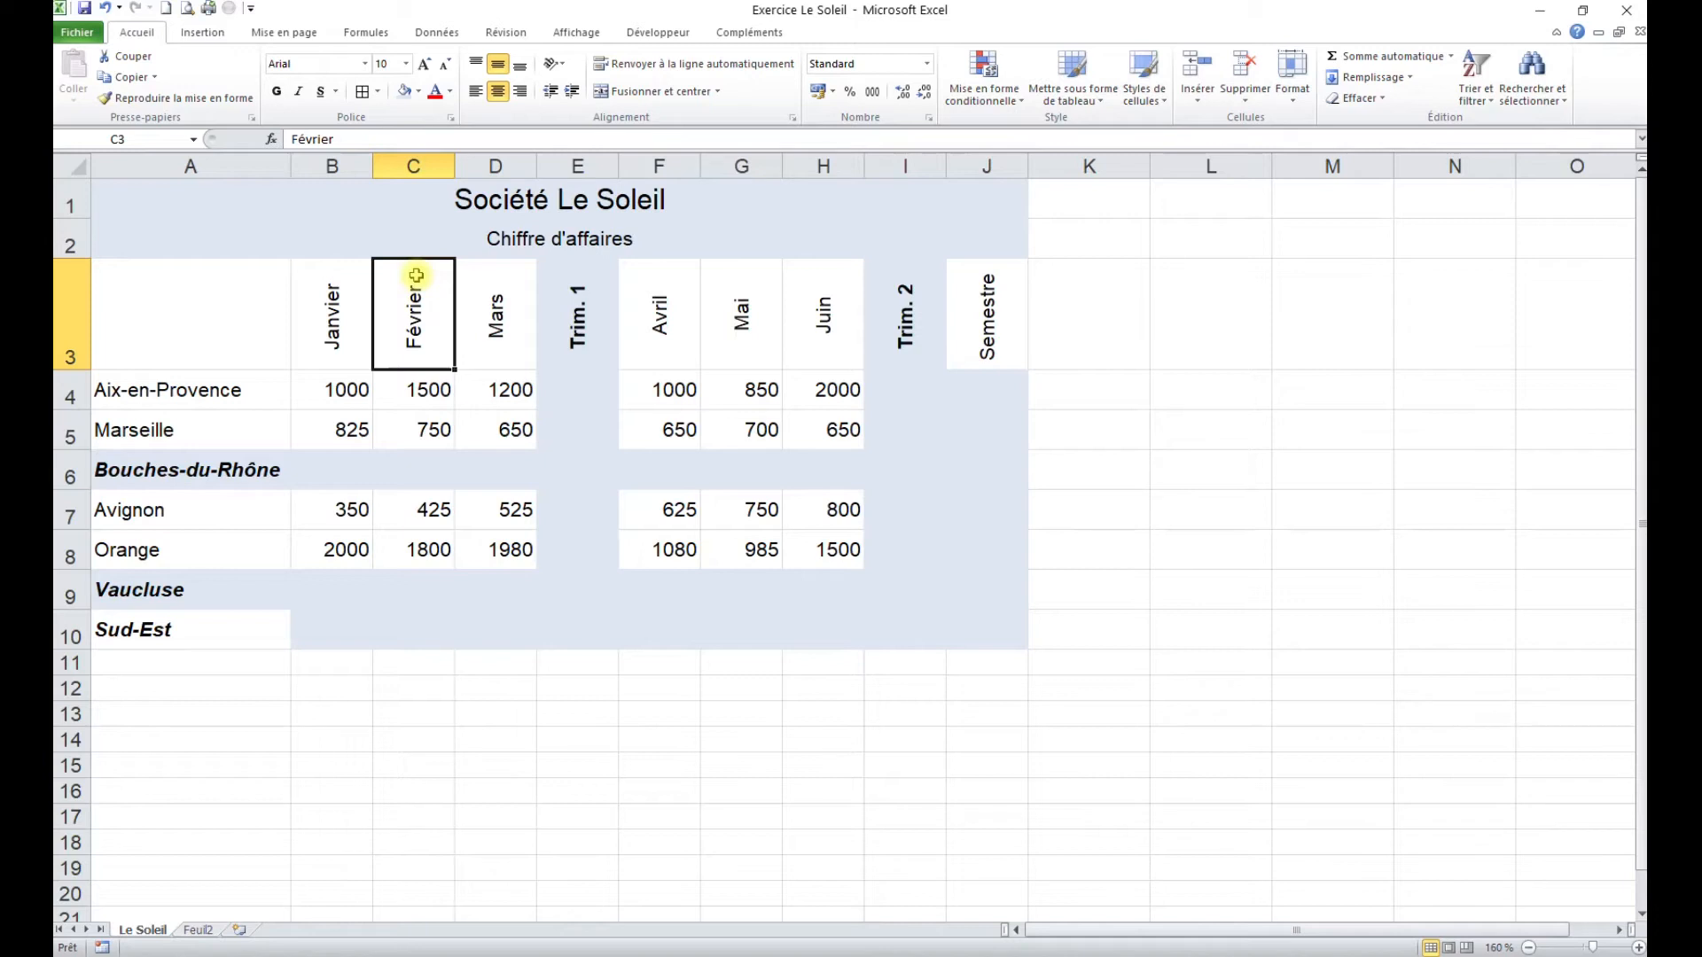
# Apply borders around every cell of the table A1:J10.
pyautogui.moveTo(159, 227); pyautogui.dragTo(786, 319)
pyautogui.moveTo(149, 209); pyautogui.dragTo(939, 620)
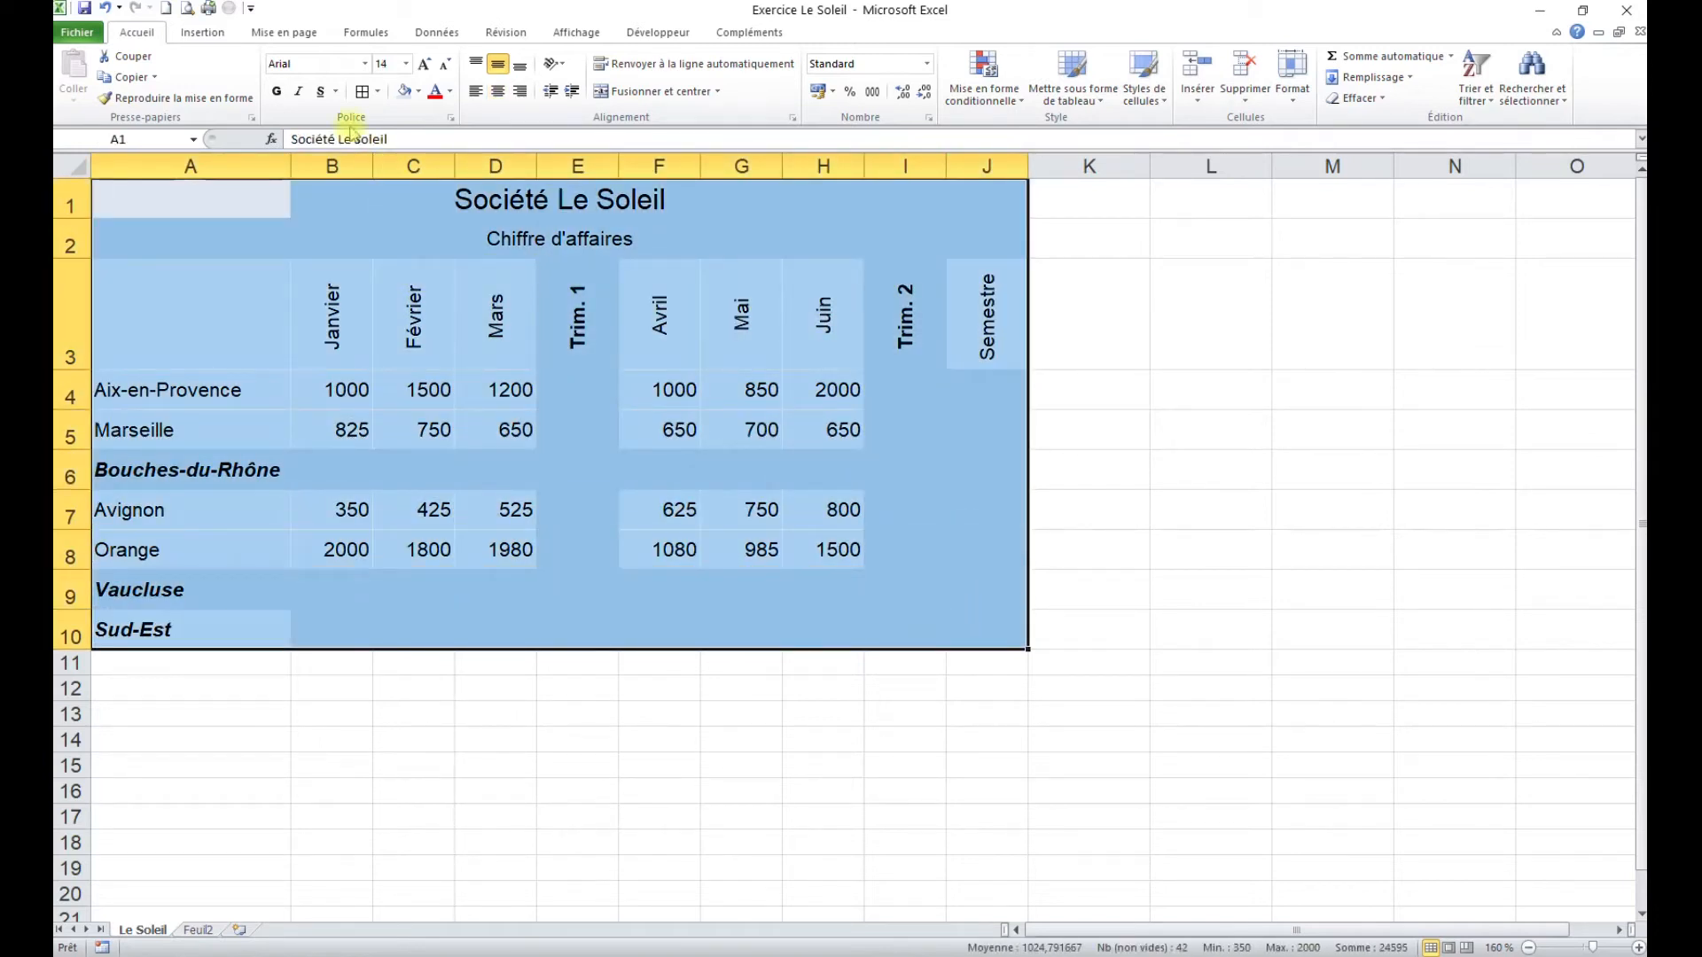
pyautogui.click(361, 91)
pyautogui.click(495, 465)
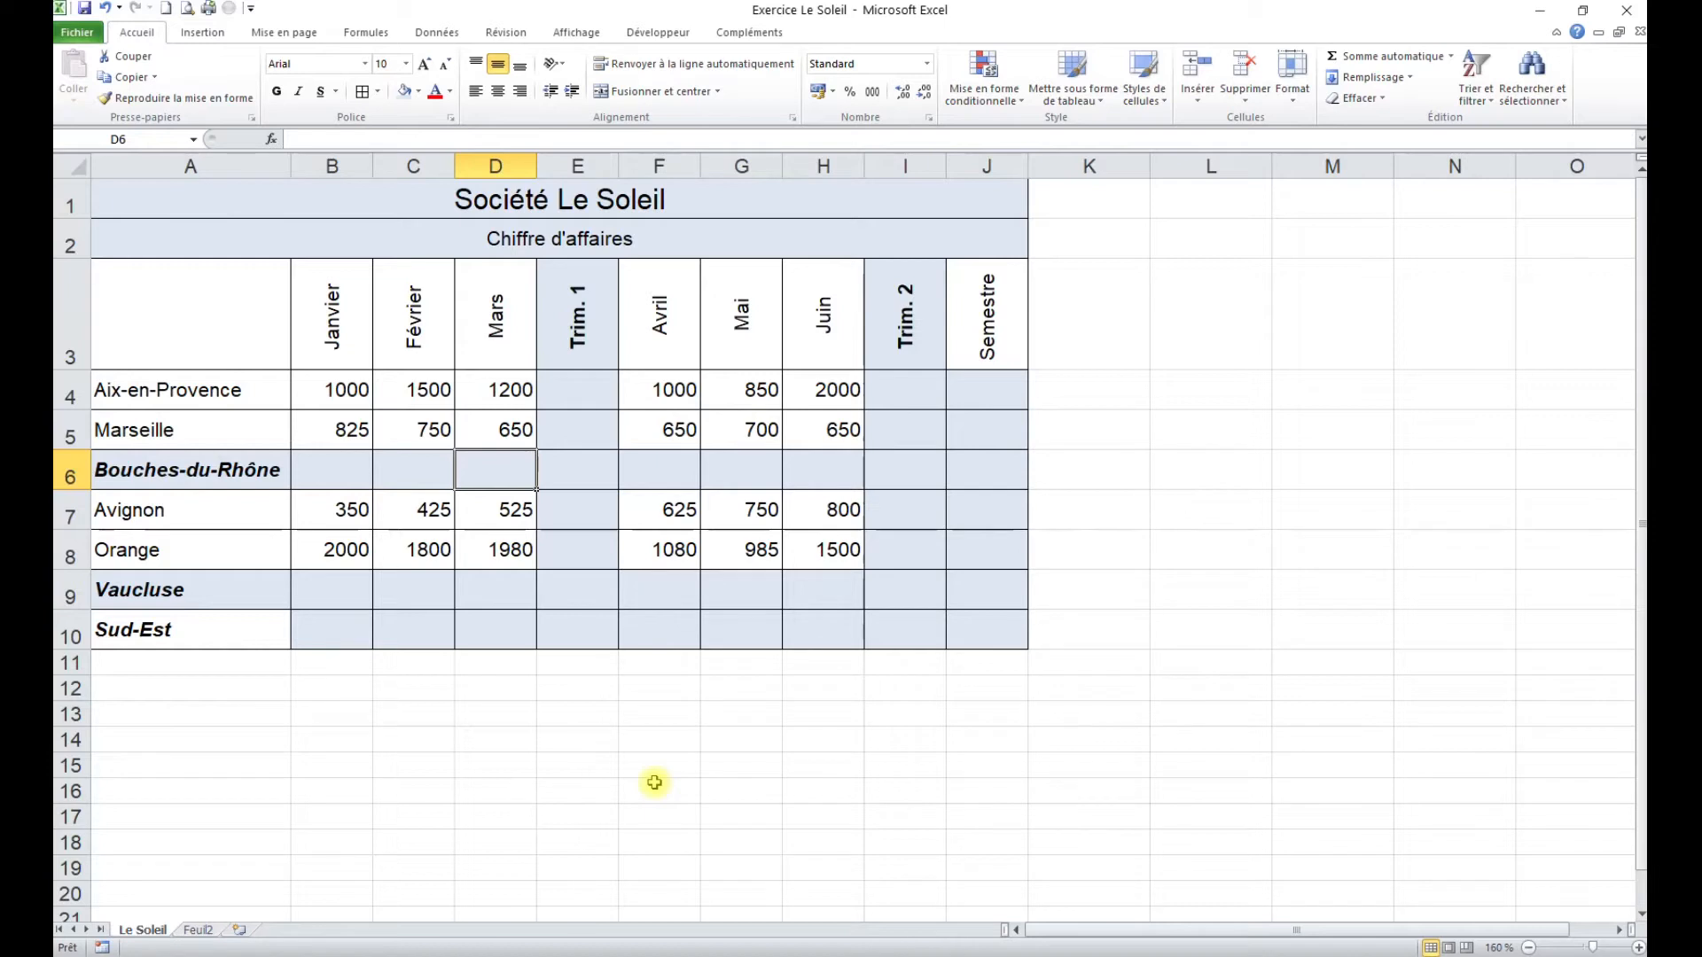
# Total the Bouches-du-Rhône row with =SOMME(B4:B5) in B6 and fill the formula across to J6.
pyautogui.click(349, 469)
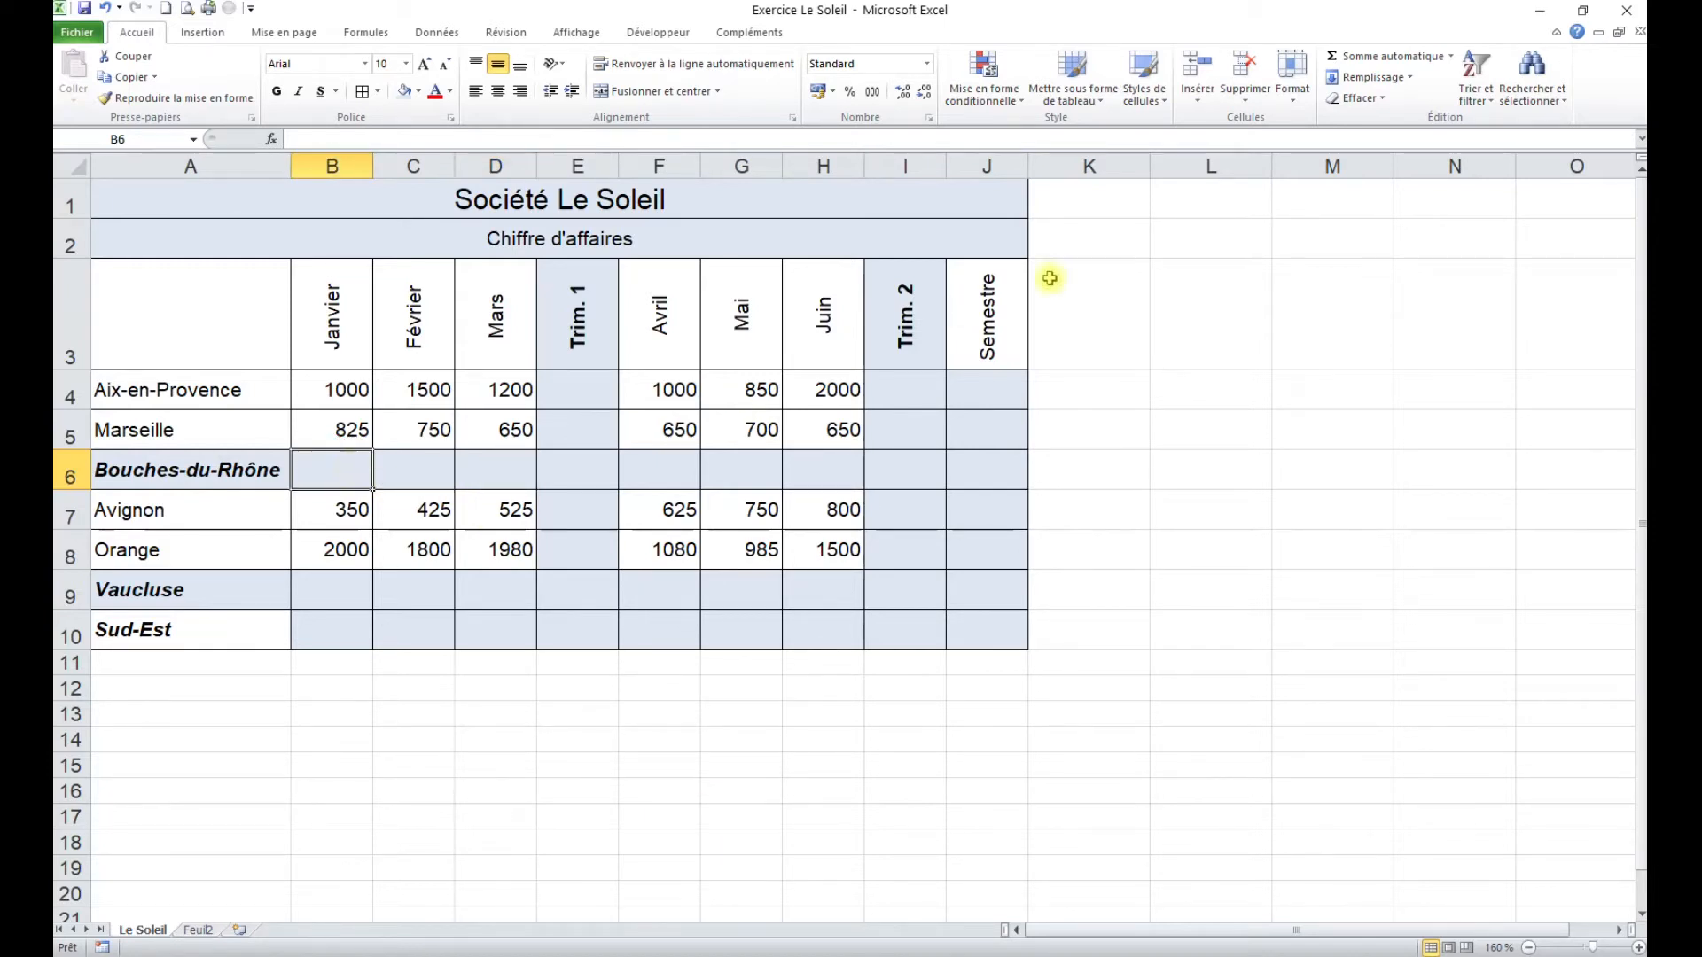
pyautogui.click(1355, 59)
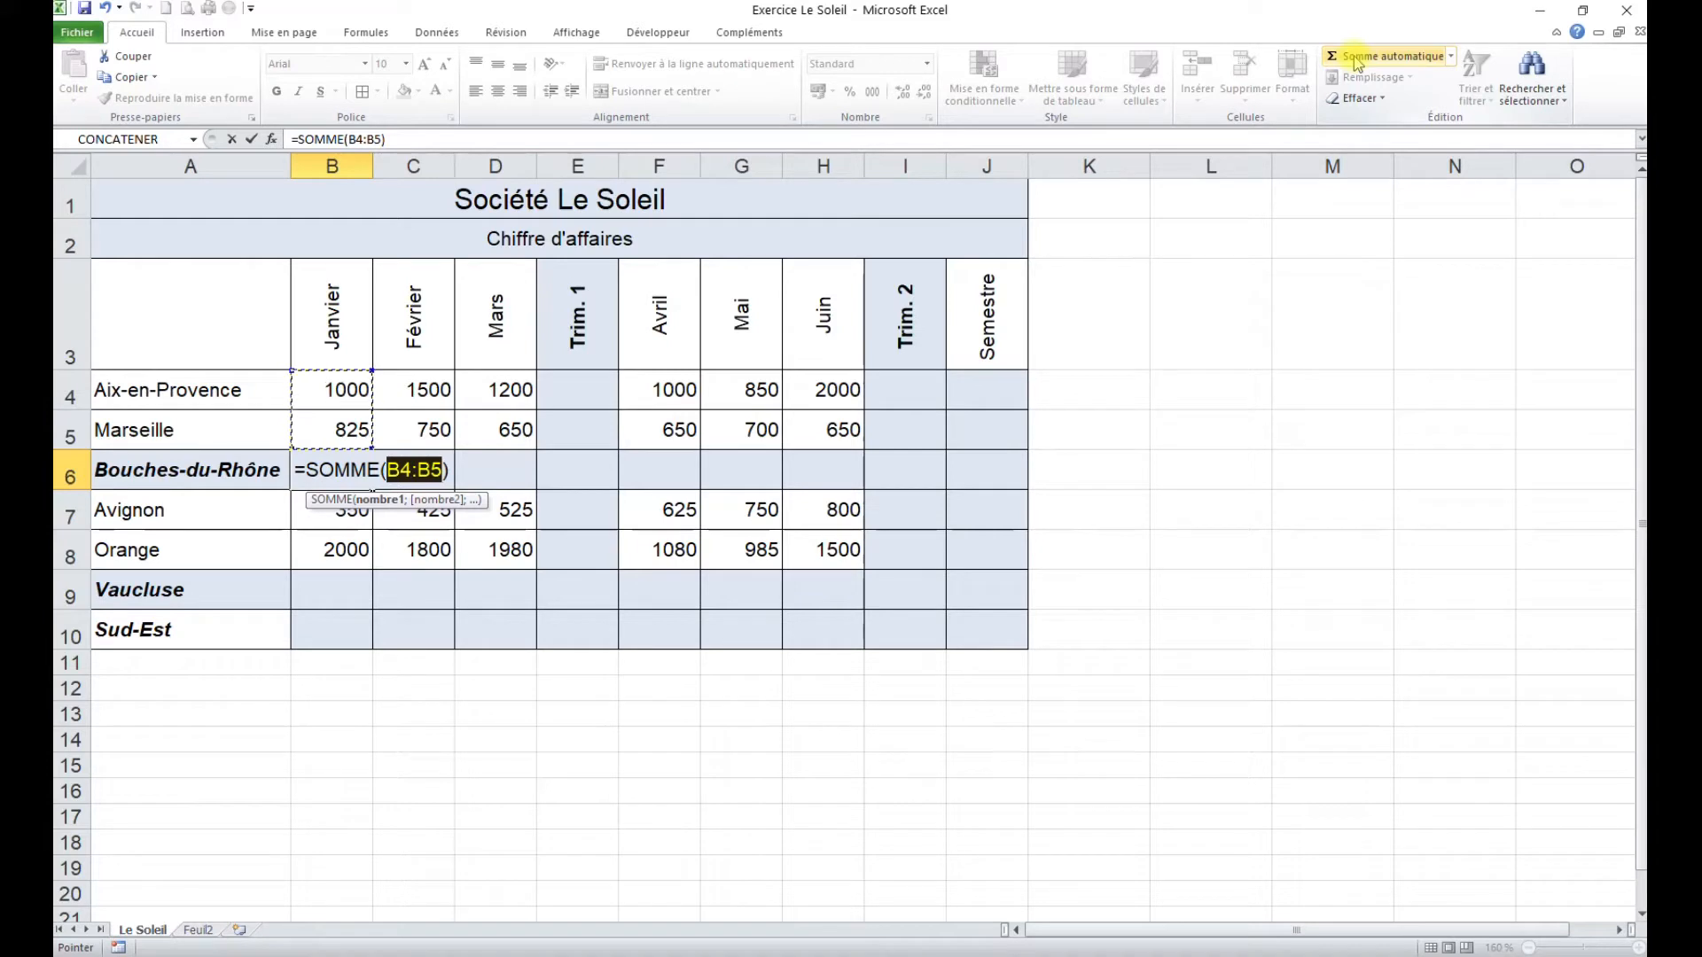
pyautogui.click(1365, 66)
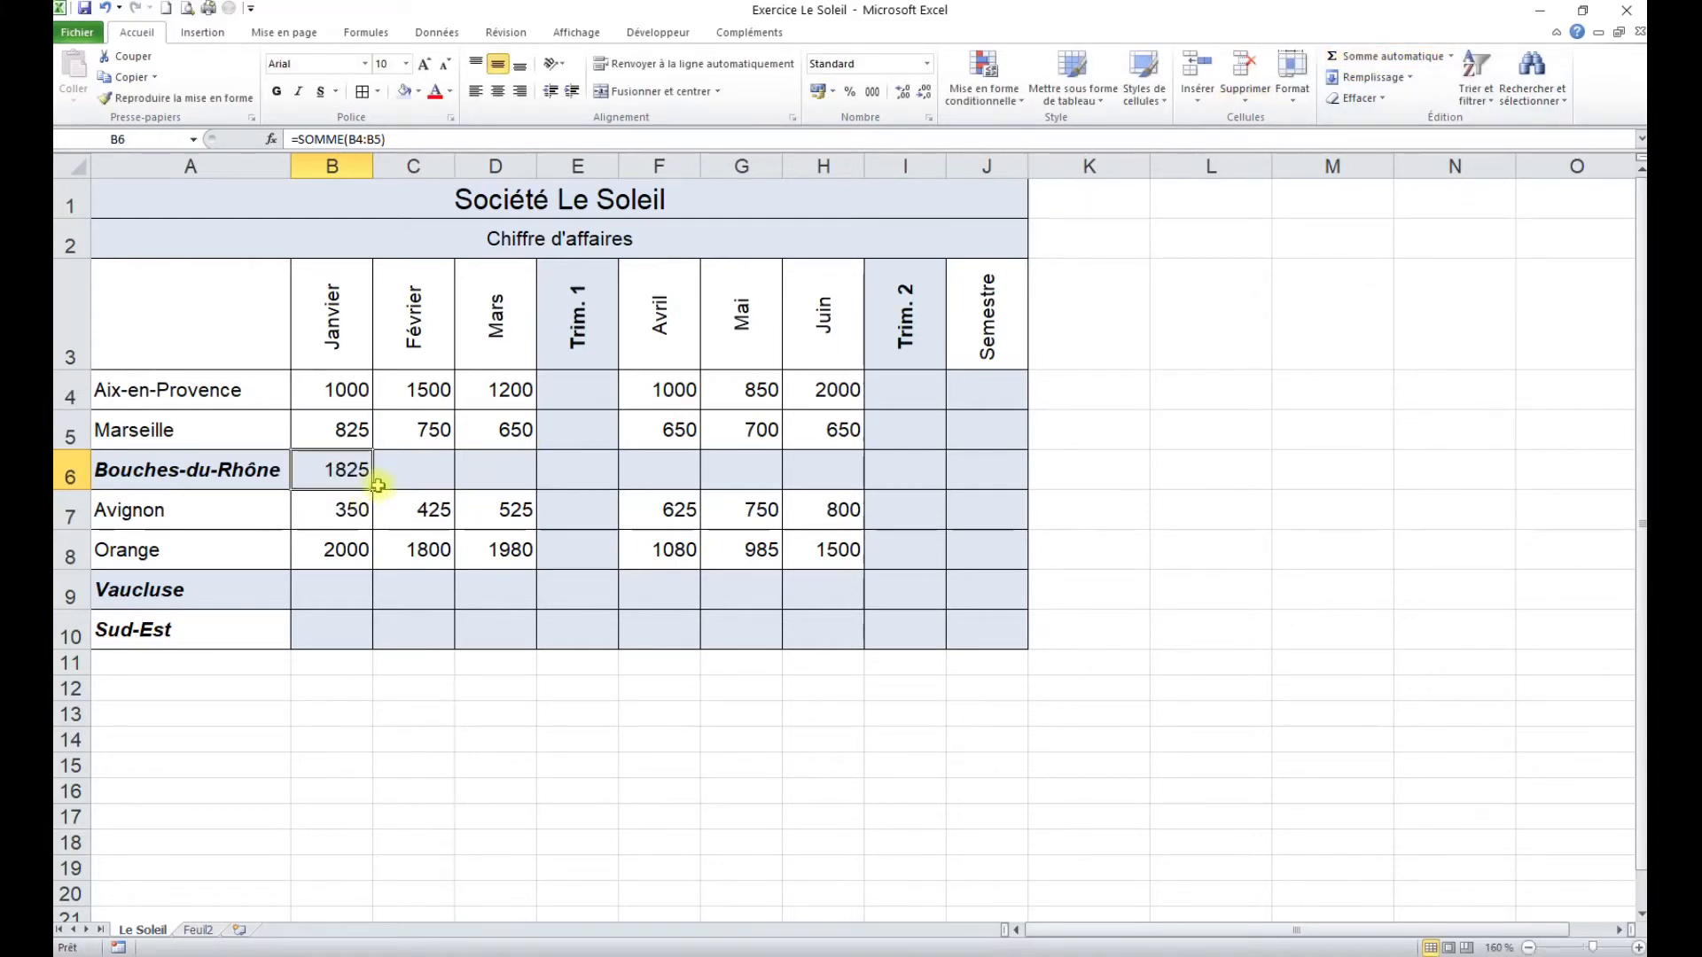
pyautogui.moveTo(374, 490); pyautogui.dragTo(1001, 478)
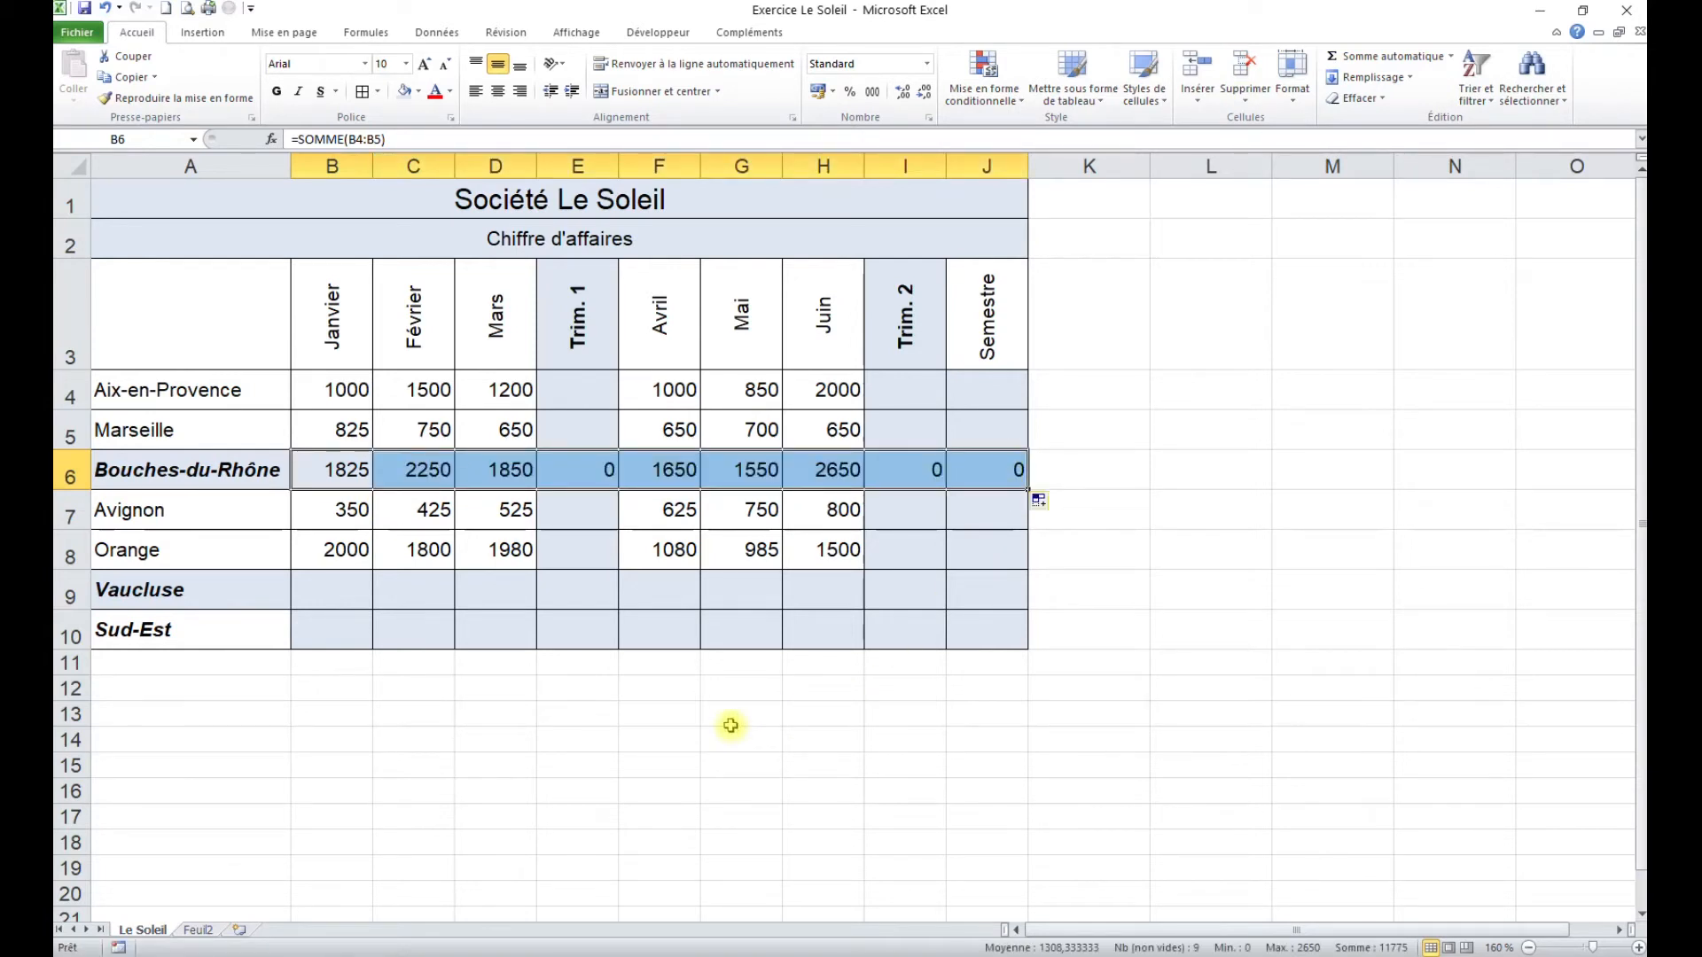
# Total the Vaucluse row with =SOMME(B7:B8) in B9 and fill the formula across to J9.
pyautogui.click(334, 591)
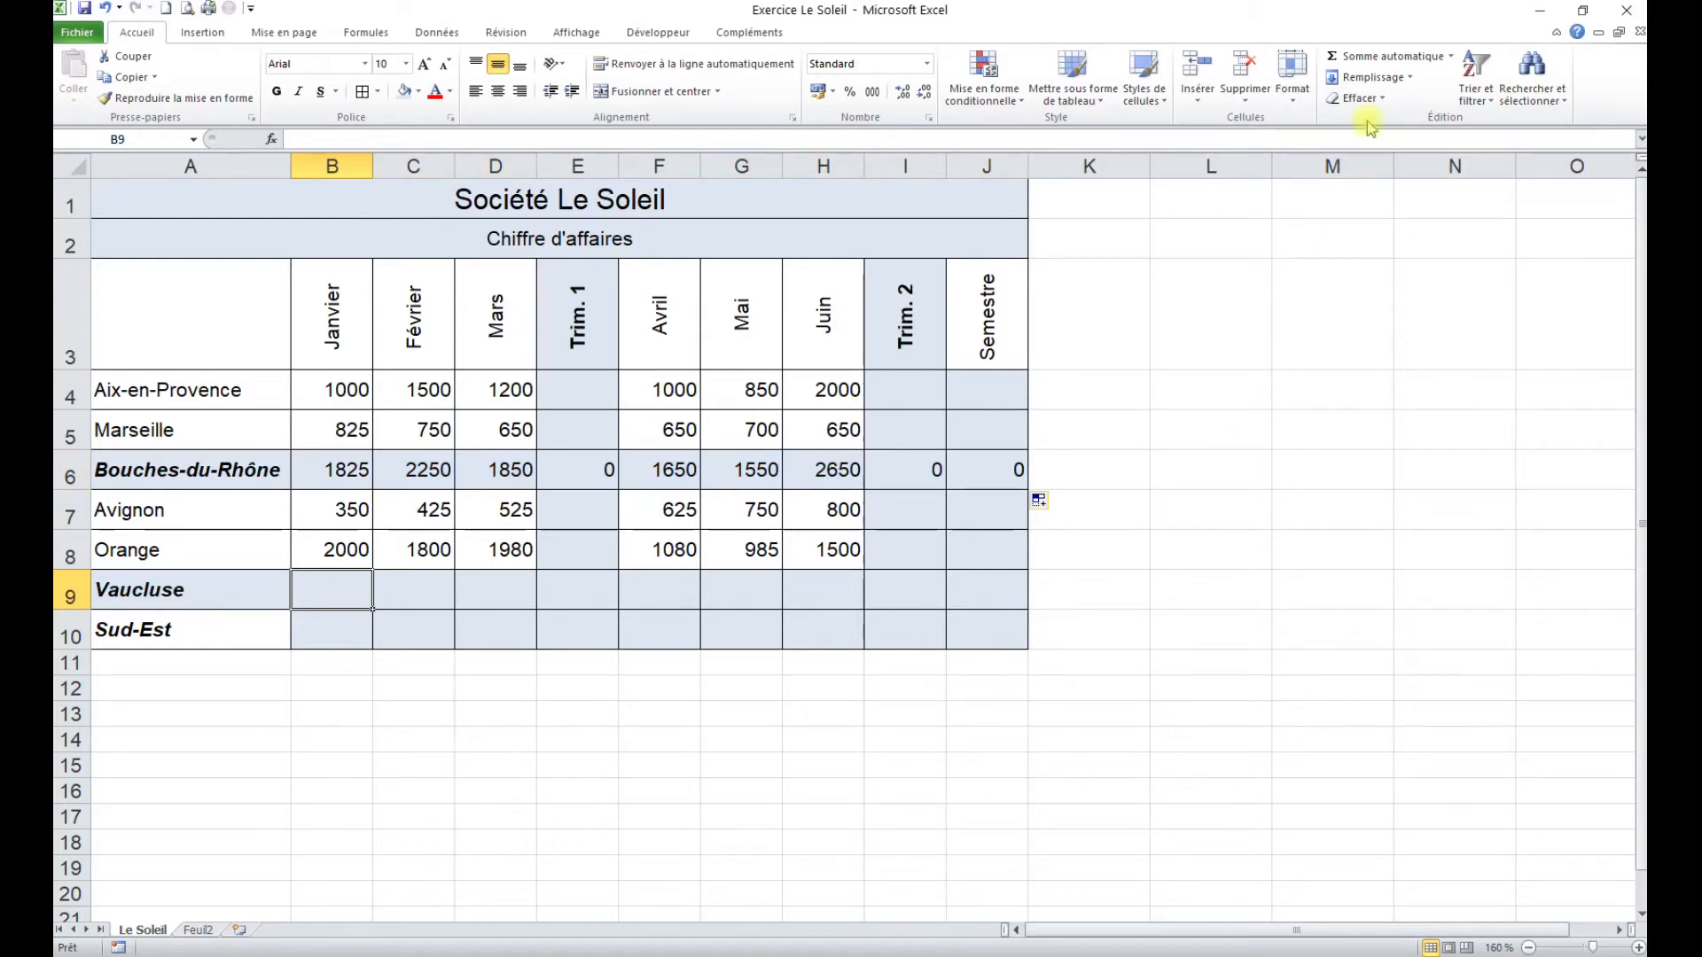
pyautogui.click(1378, 57)
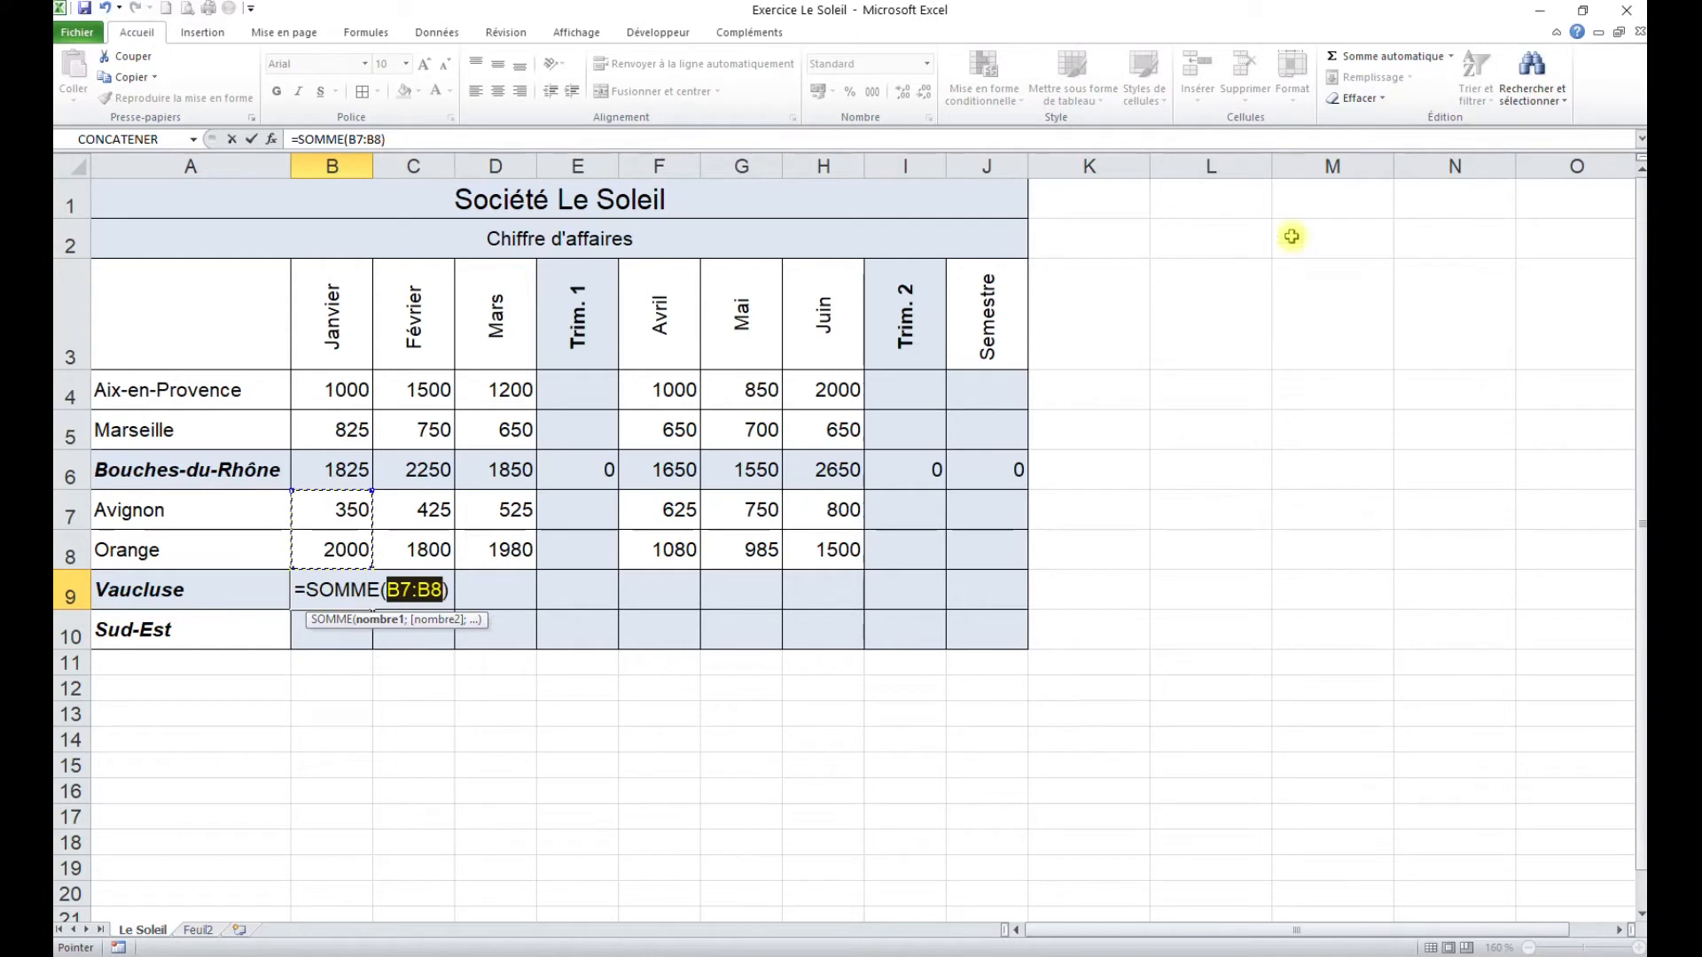
pyautogui.click(1396, 57)
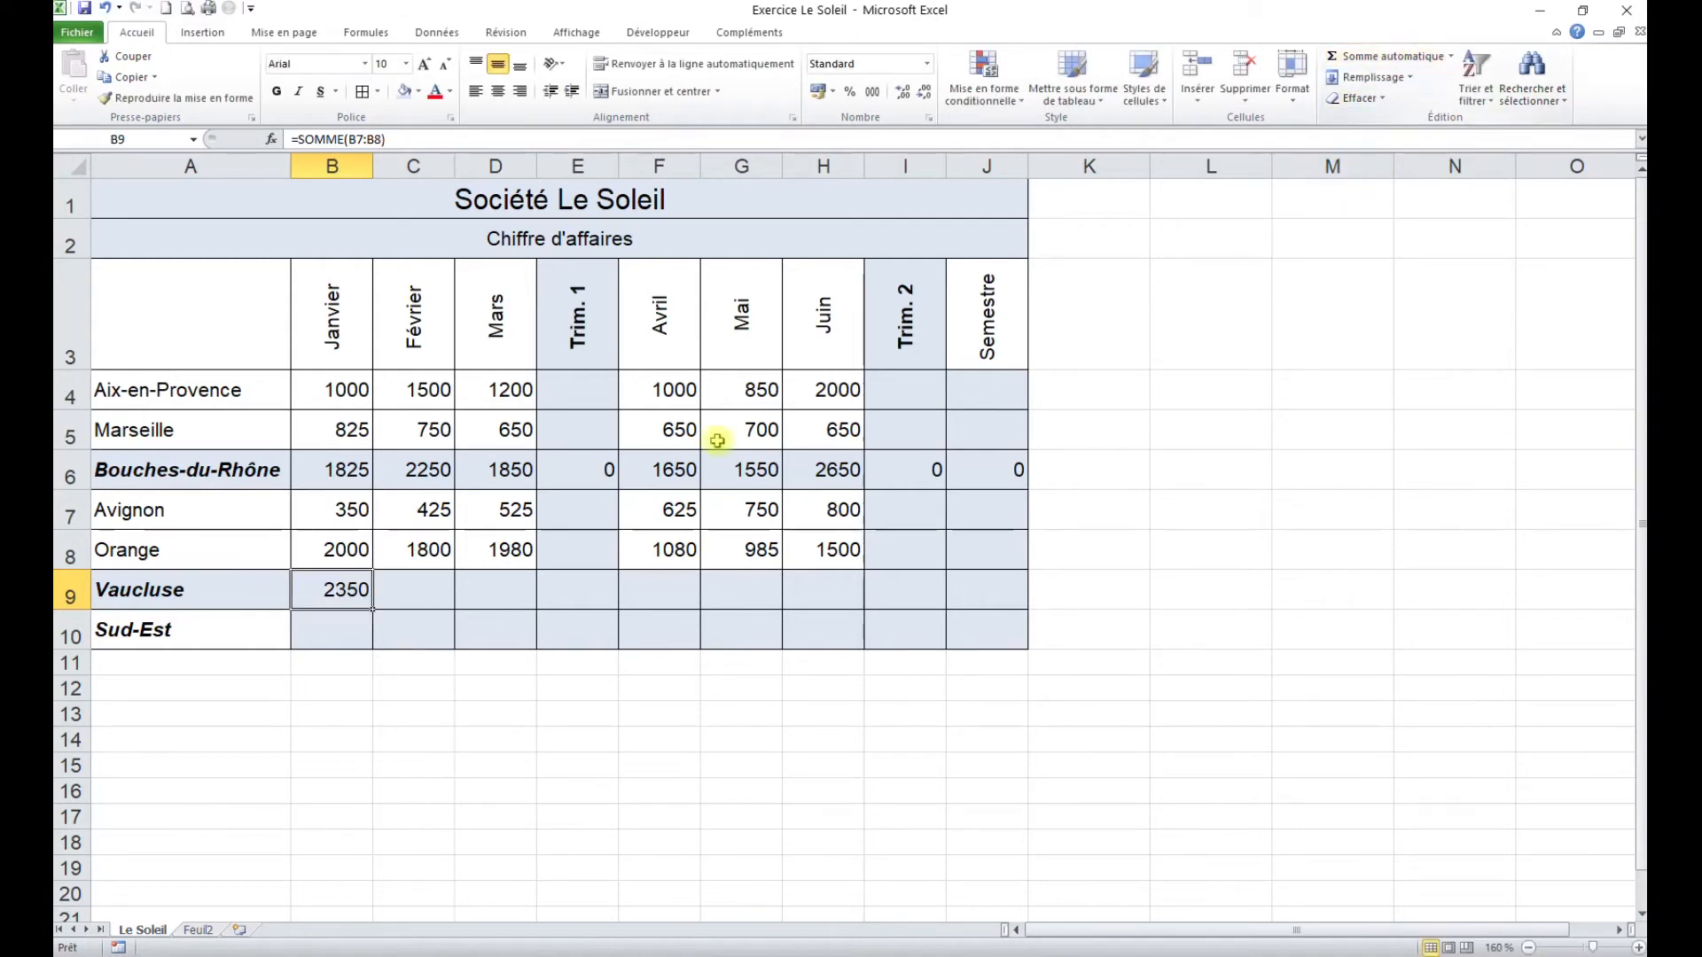
pyautogui.moveTo(372, 609); pyautogui.dragTo(992, 592)
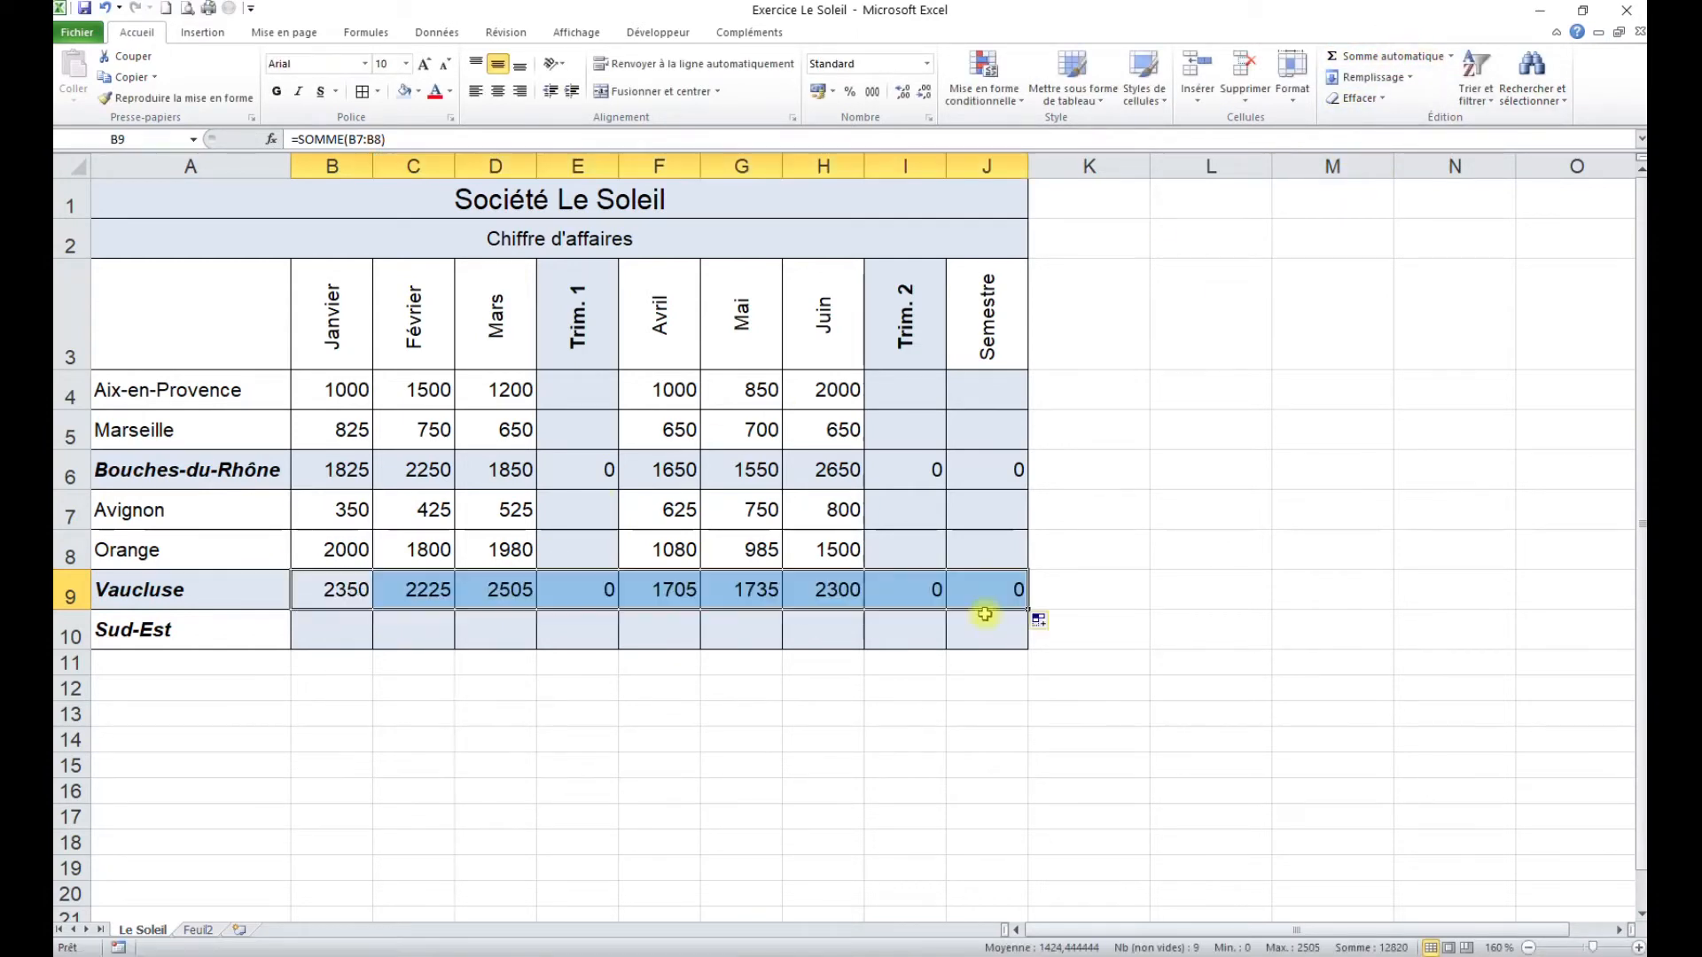
# Total the Sud-Est row with =SOMME(B9;B6) in B10 and fill the formula across to J10.
pyautogui.click(330, 631)
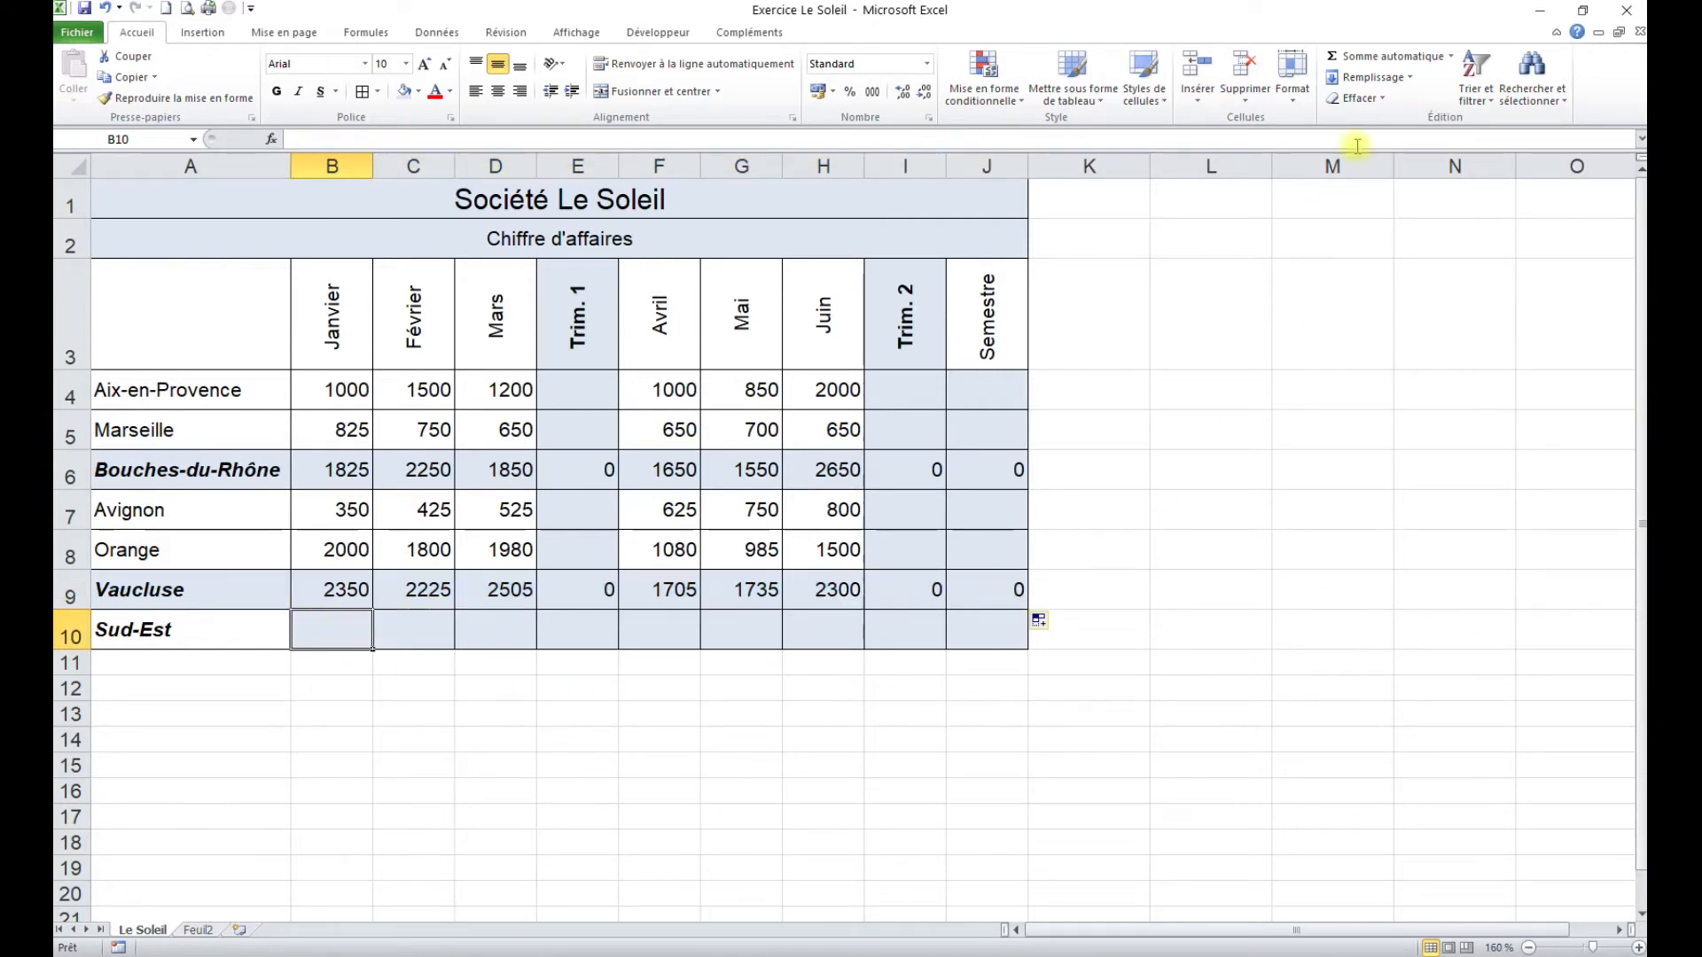
pyautogui.click(1387, 59)
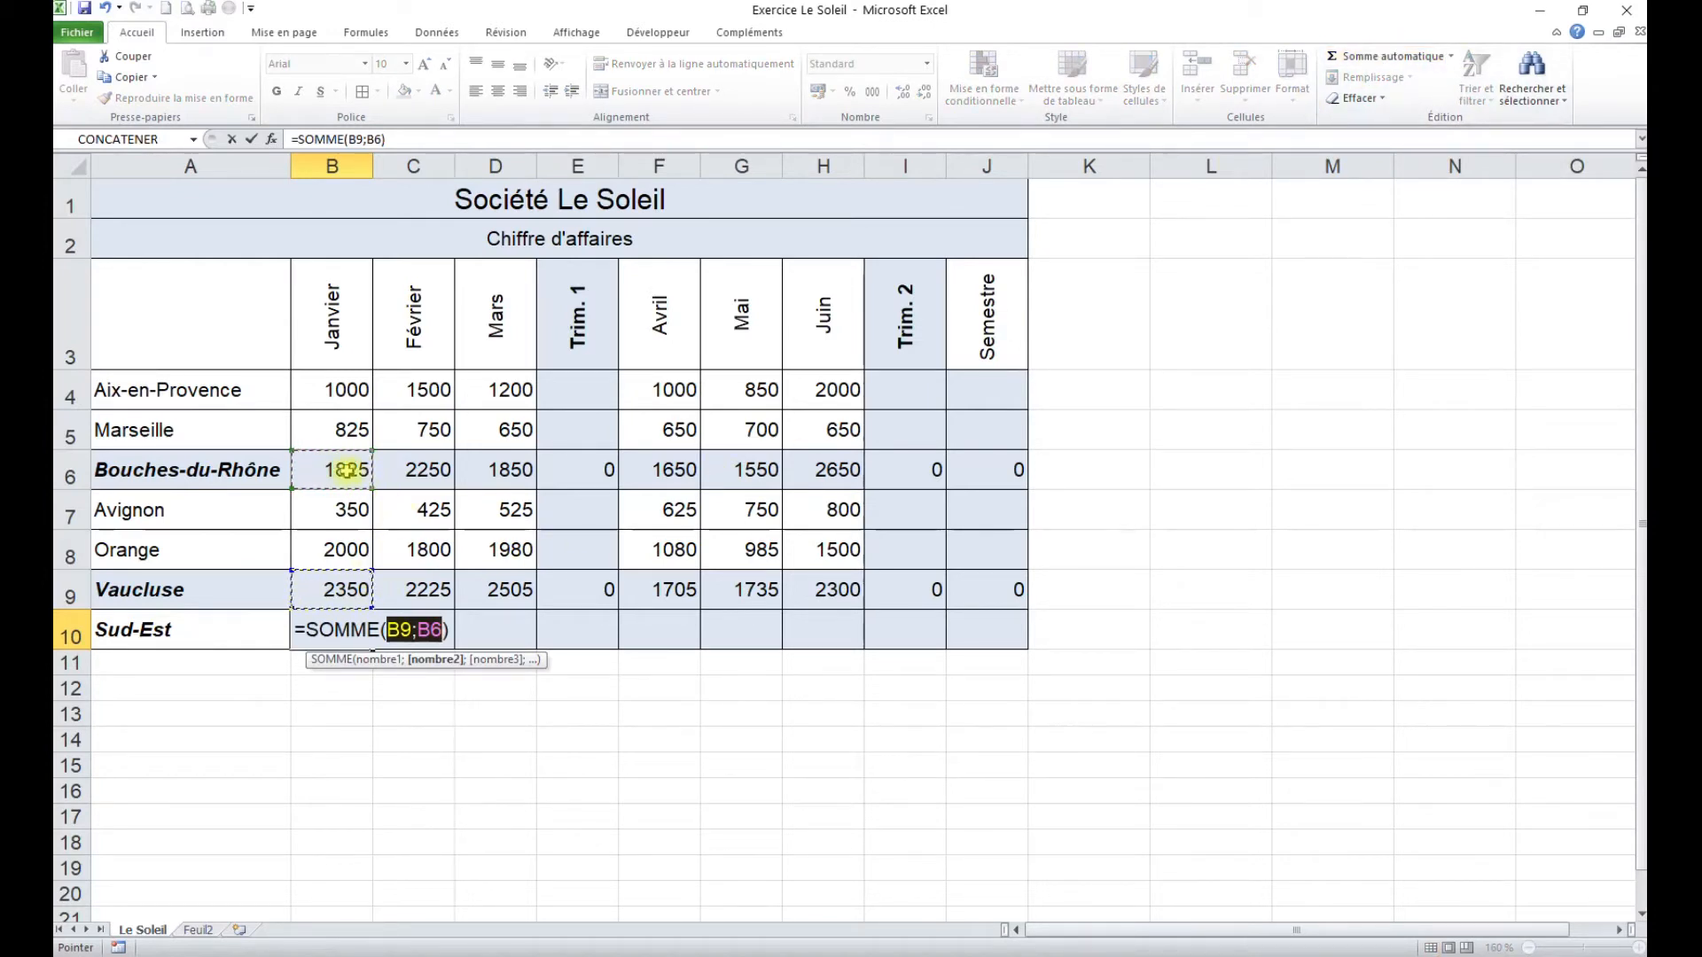
pyautogui.click(1341, 55)
pyautogui.moveTo(372, 649); pyautogui.dragTo(997, 636)
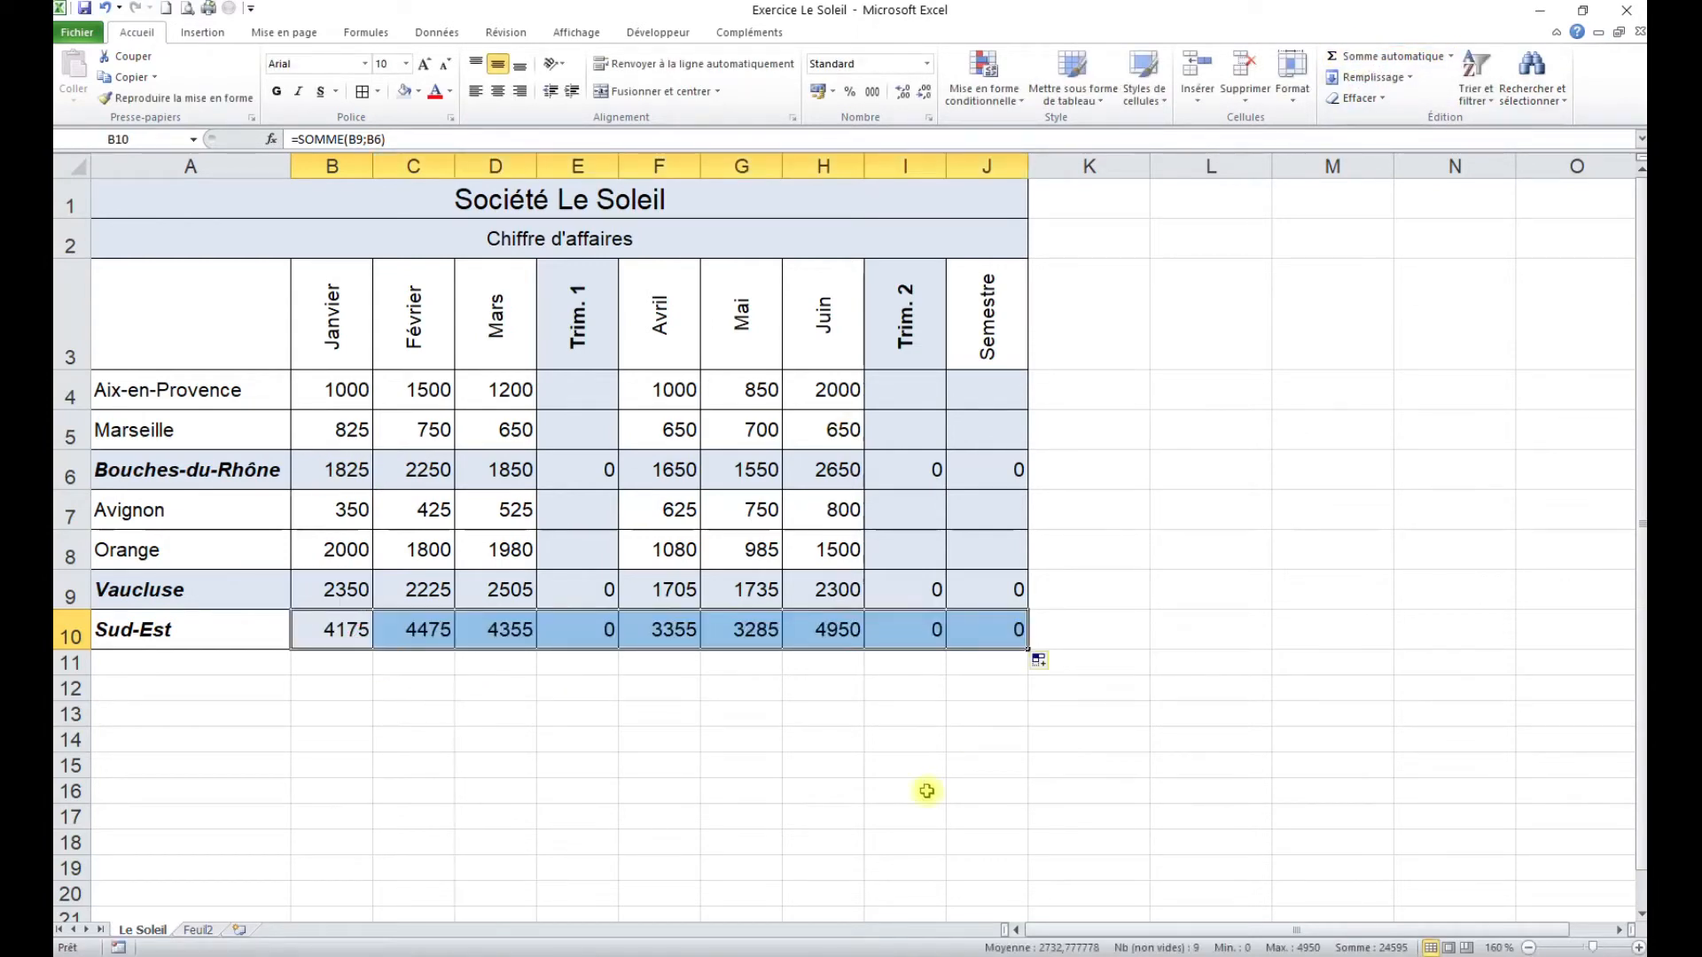
pyautogui.click(762, 768)
# Total the Trim. 1 column with =SOMME(B4:D4) in E4 and fill the formula down to E10.
pyautogui.click(584, 383)
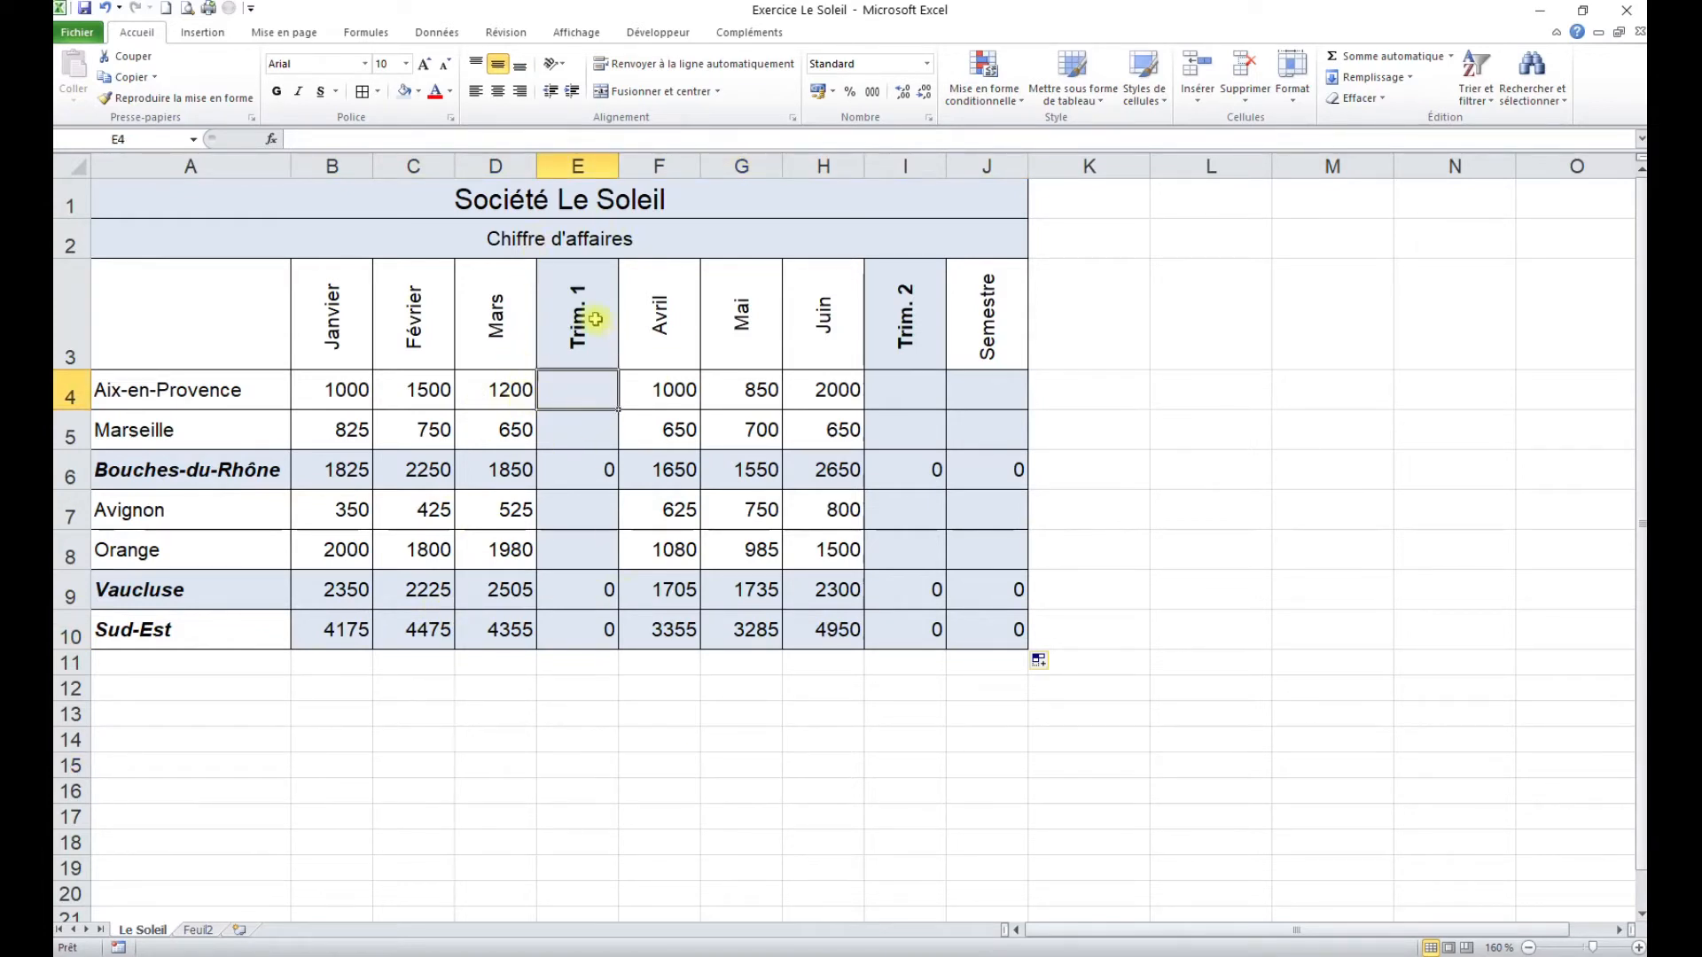
pyautogui.click(1391, 55)
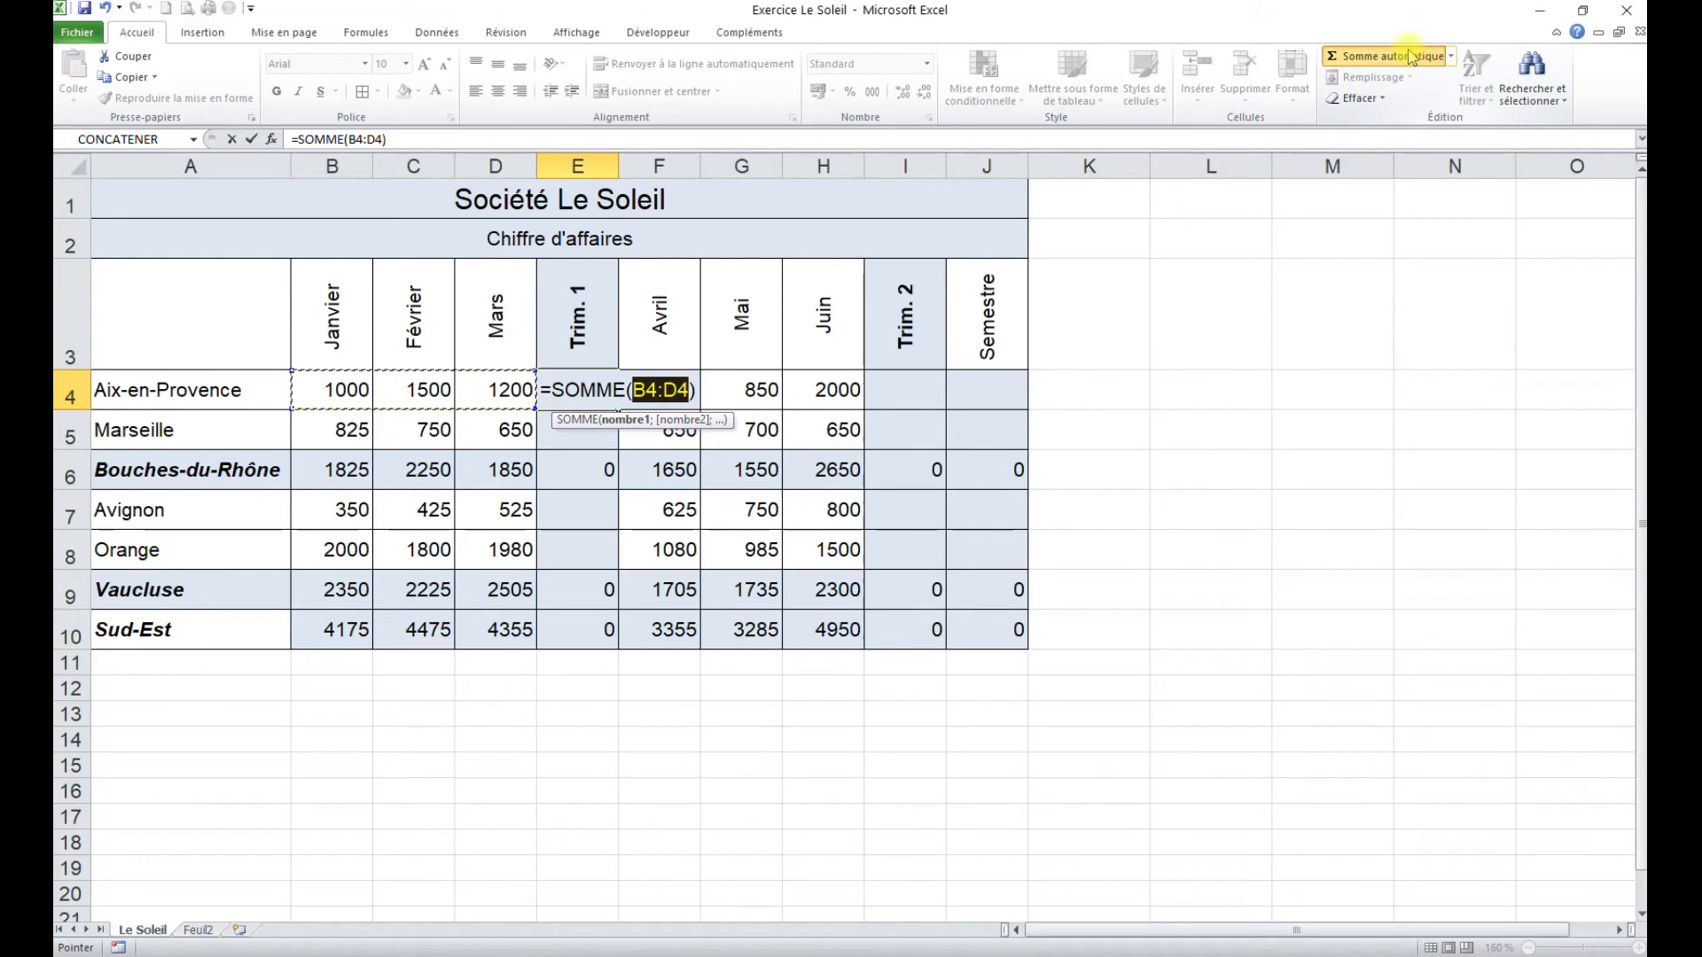
pyautogui.click(1410, 57)
pyautogui.moveTo(618, 410); pyautogui.dragTo(632, 645)
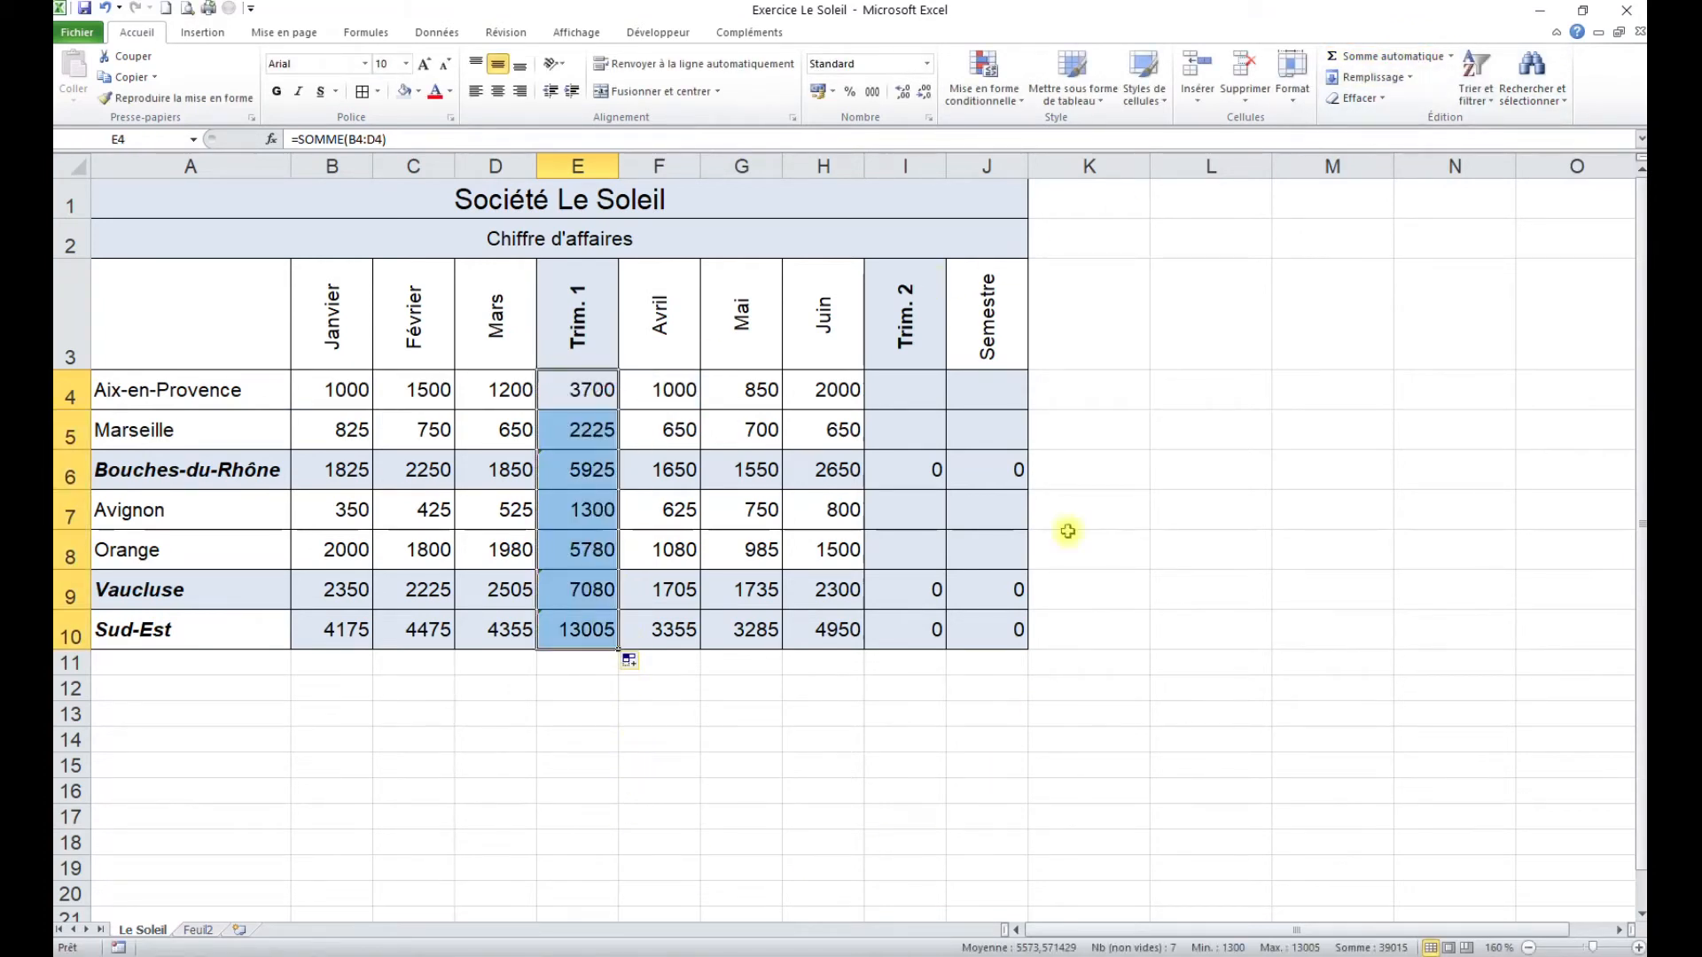
# Total the Trim. 2 column with =SOMME(F4:H4) in I4 and fill the formula down to I10.
pyautogui.click(886, 391)
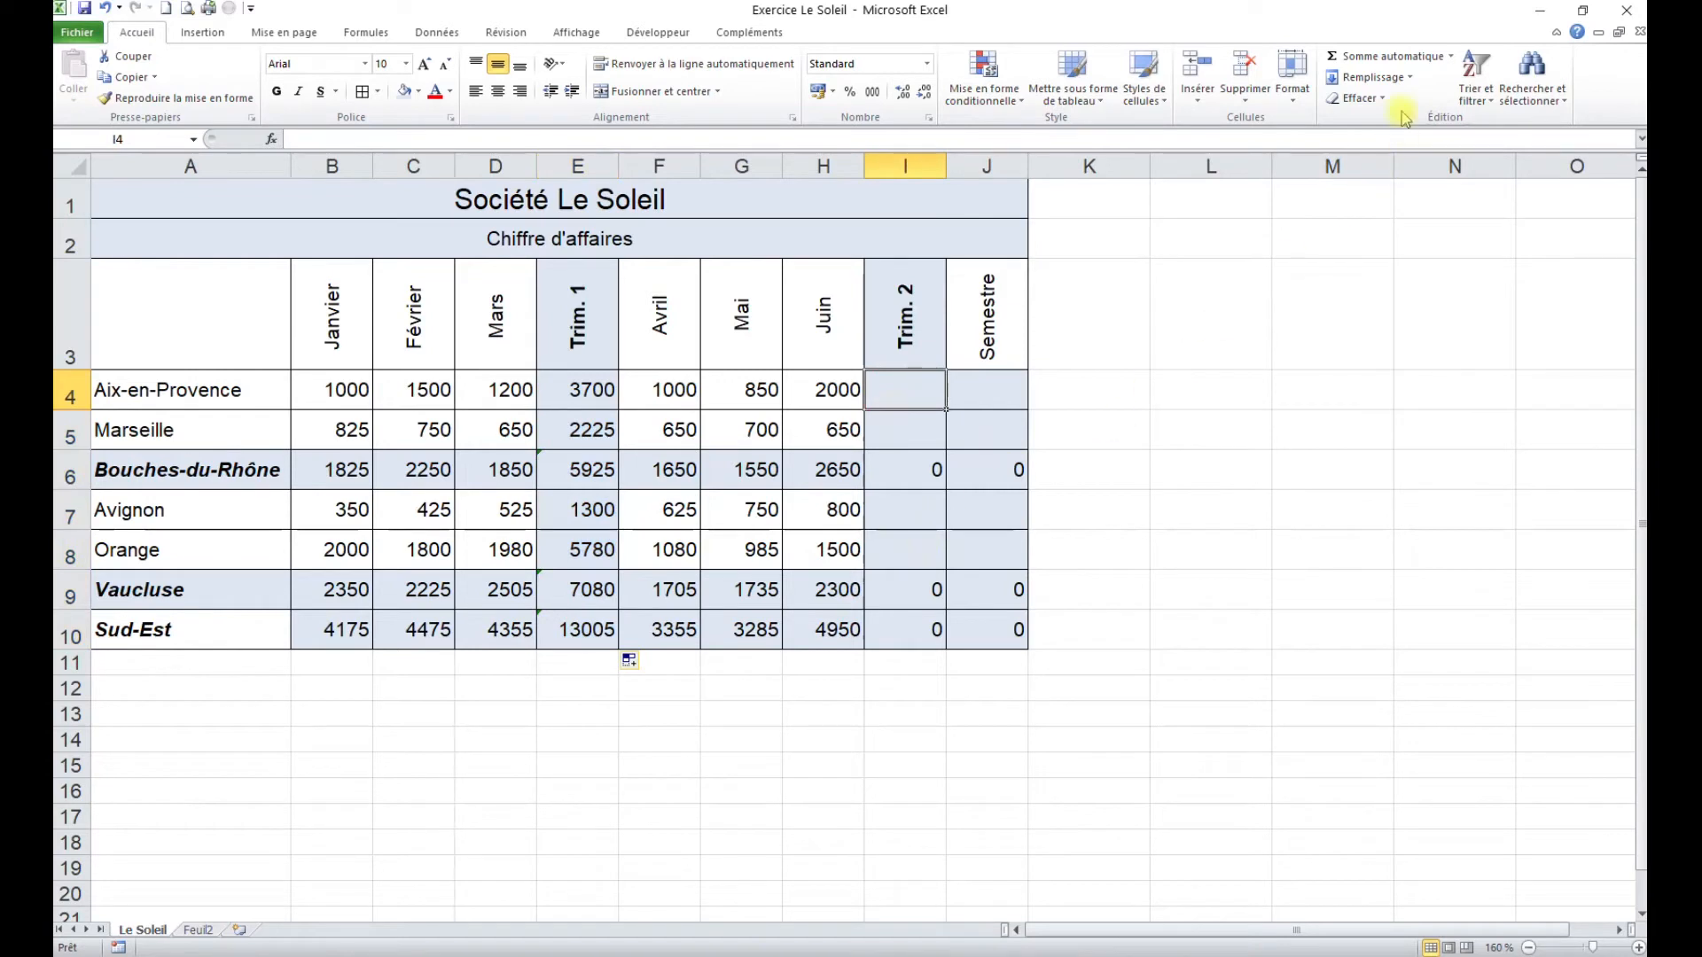
pyautogui.click(1379, 58)
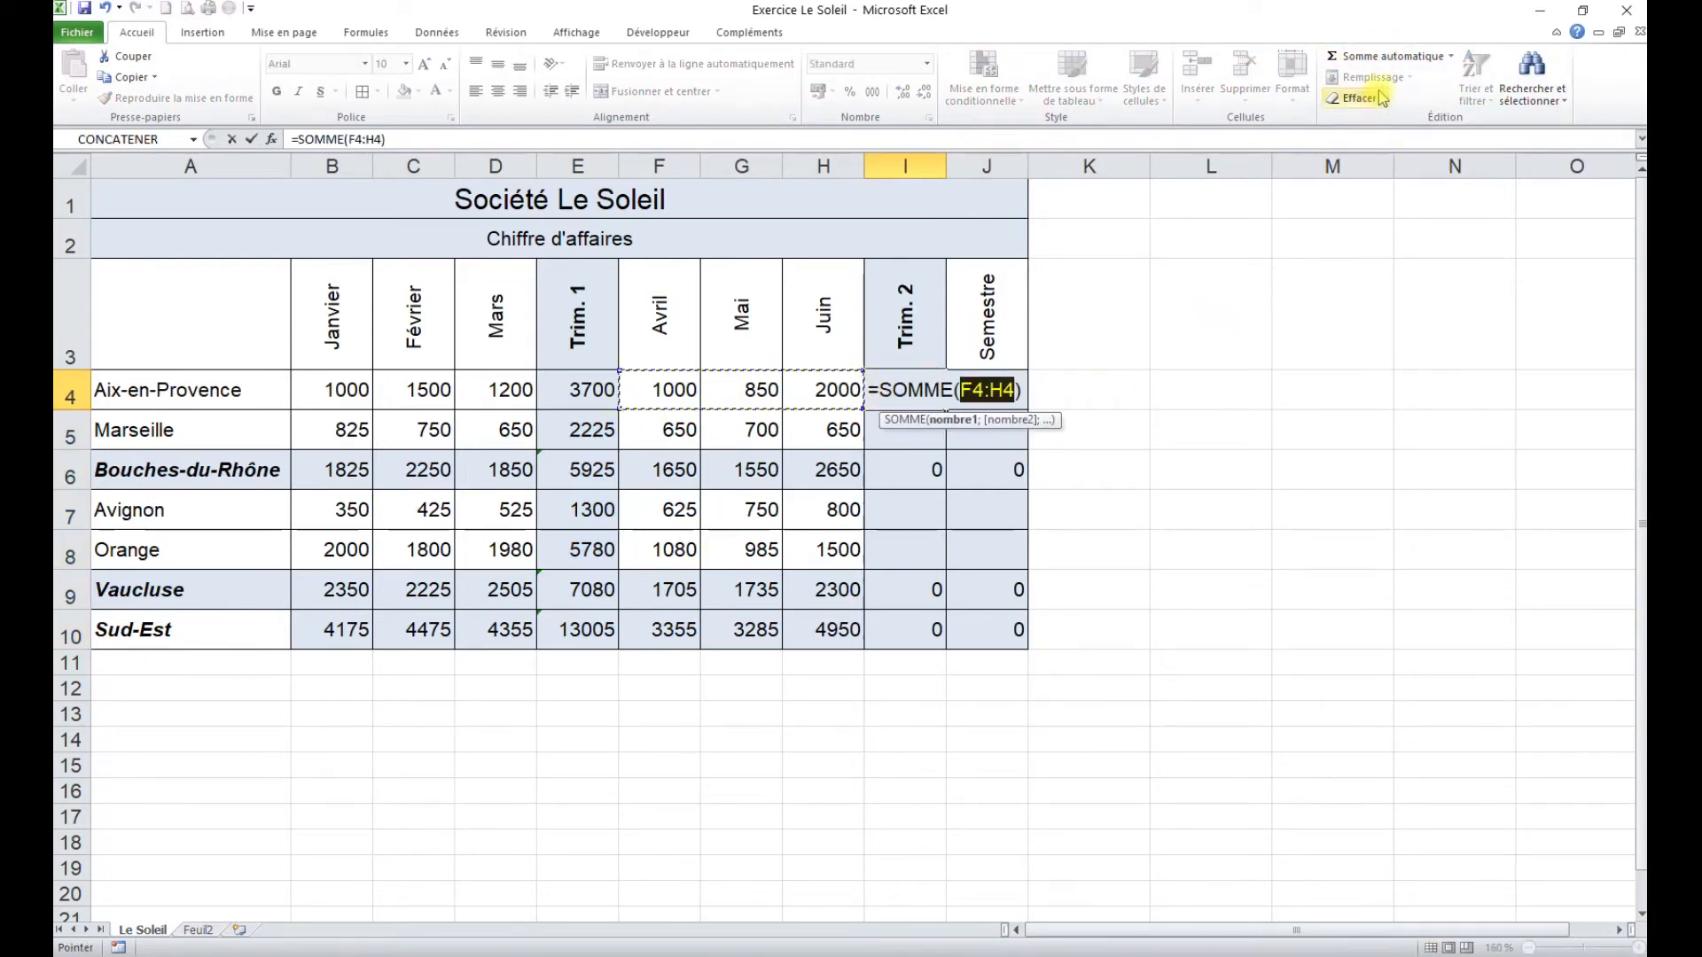
pyautogui.click(1383, 56)
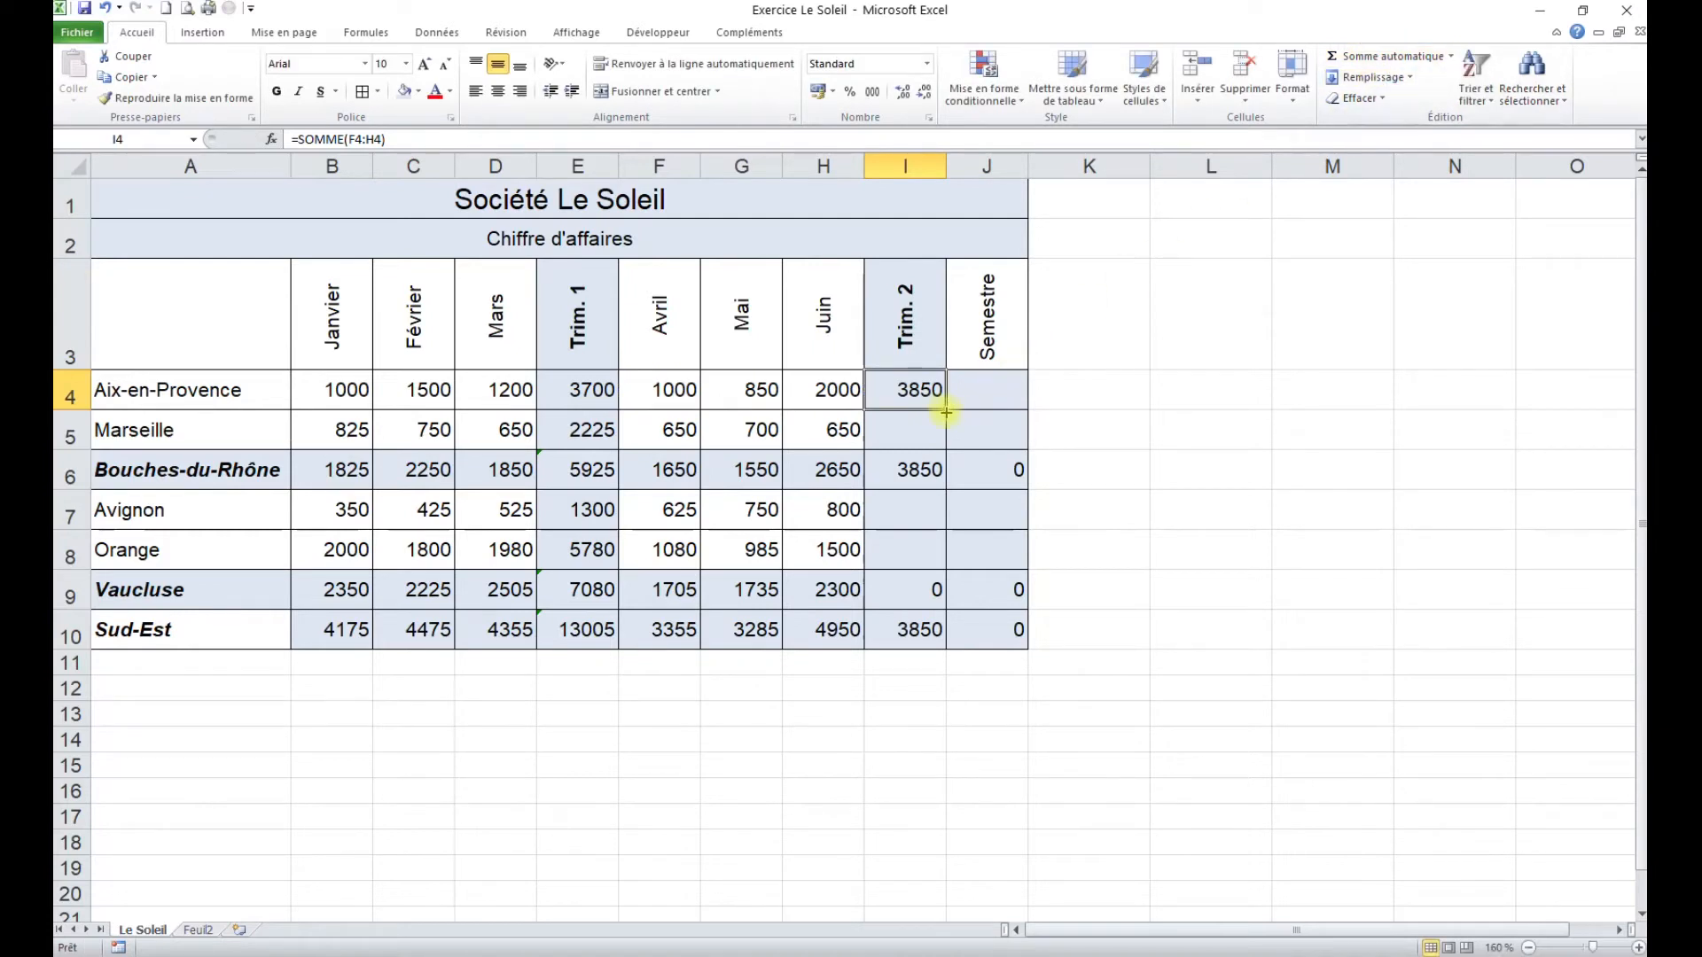
pyautogui.moveTo(946, 410); pyautogui.dragTo(945, 650)
# Total the Semestre column with =SOMME(I4;E4) in J4 and fill the formula down to J10.
pyautogui.click(997, 389)
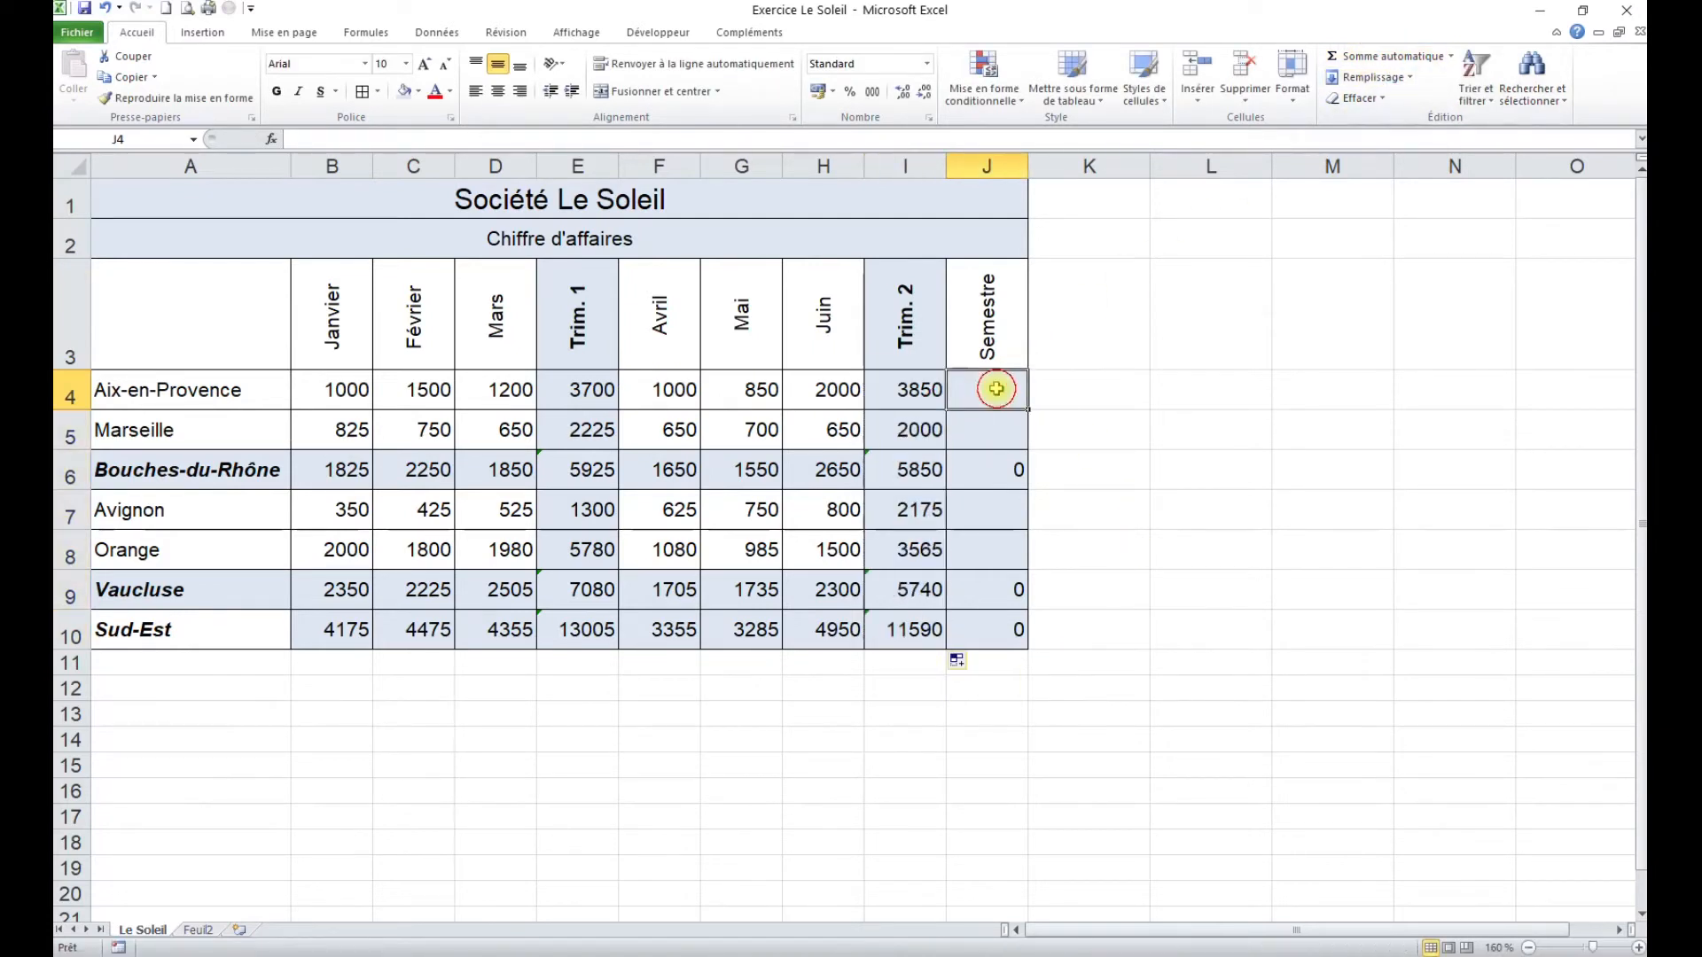
pyautogui.click(1388, 57)
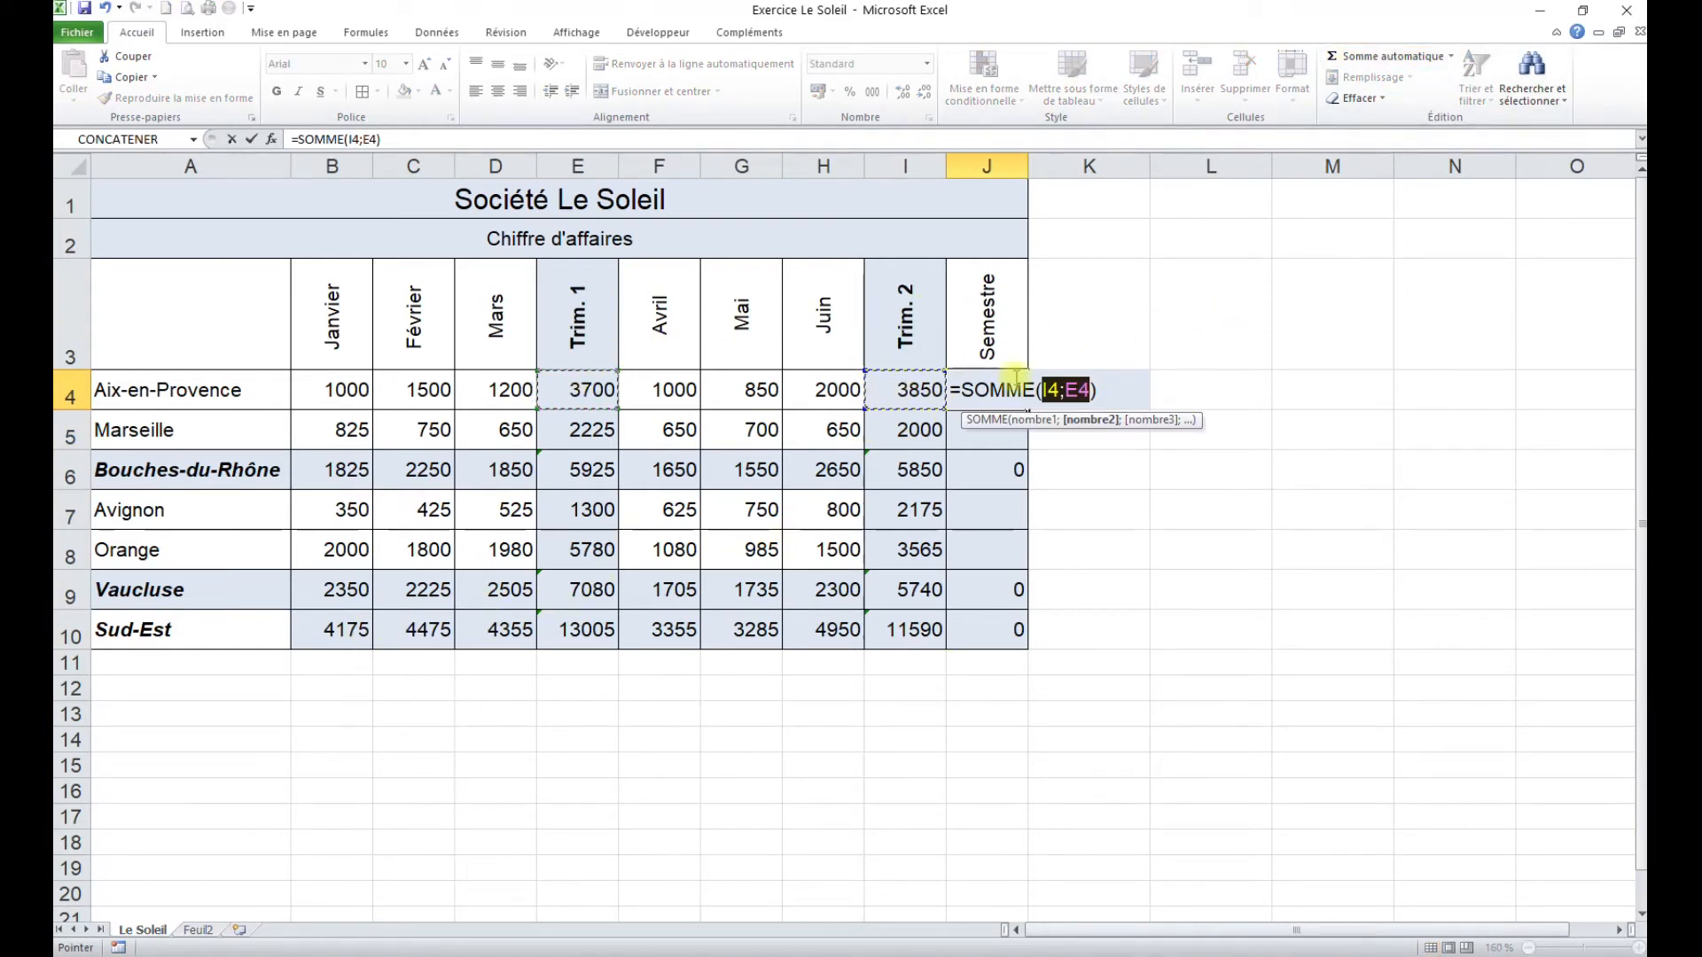
pyautogui.click(1410, 66)
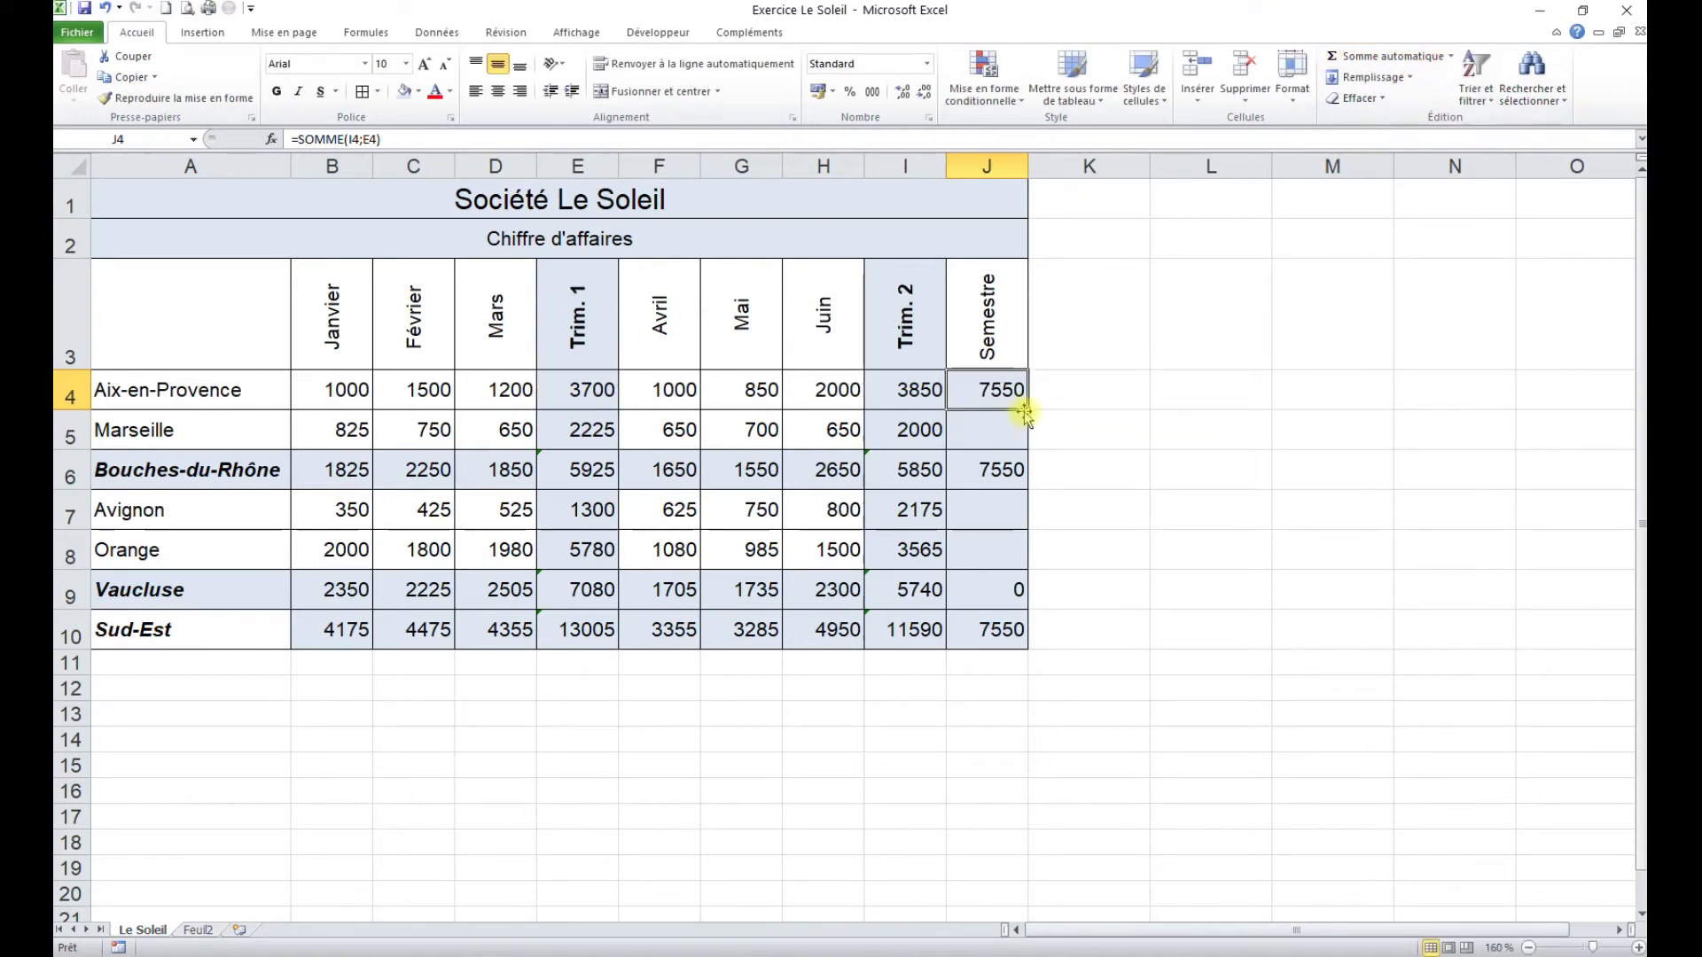
pyautogui.moveTo(1027, 412); pyautogui.dragTo(1027, 653)
pyautogui.click(1059, 611)
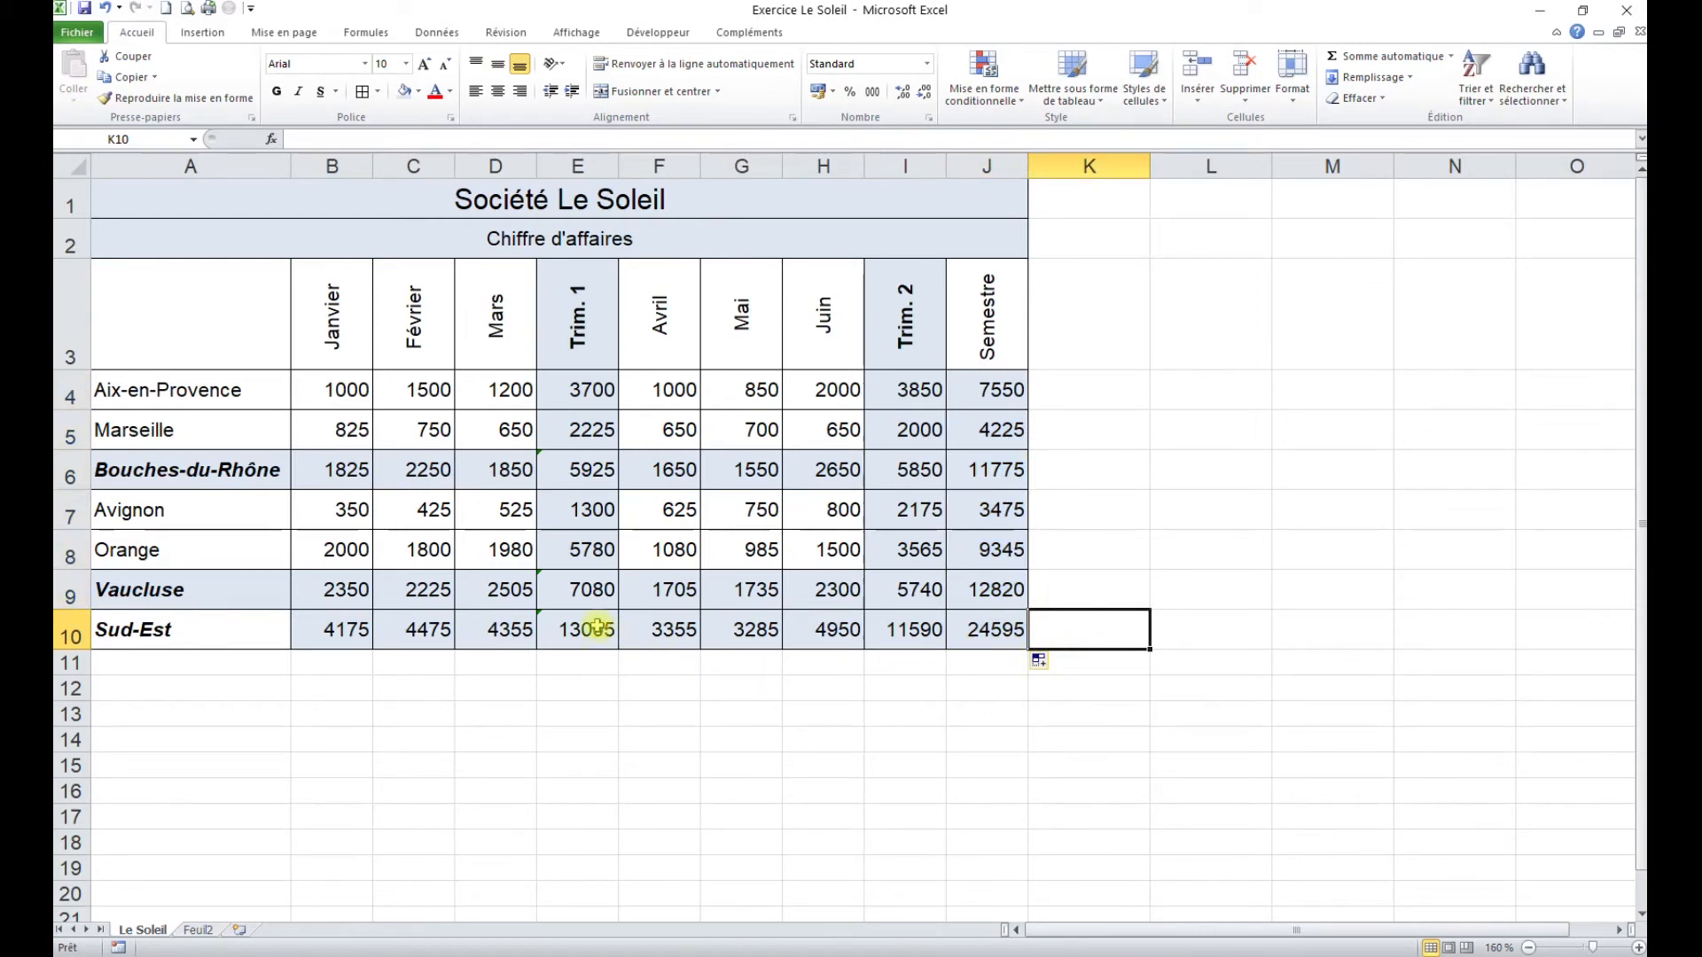
# Examine the error-checking options for the Vaucluse total in E9 and the range its formula adds up.
pyautogui.click(561, 588)
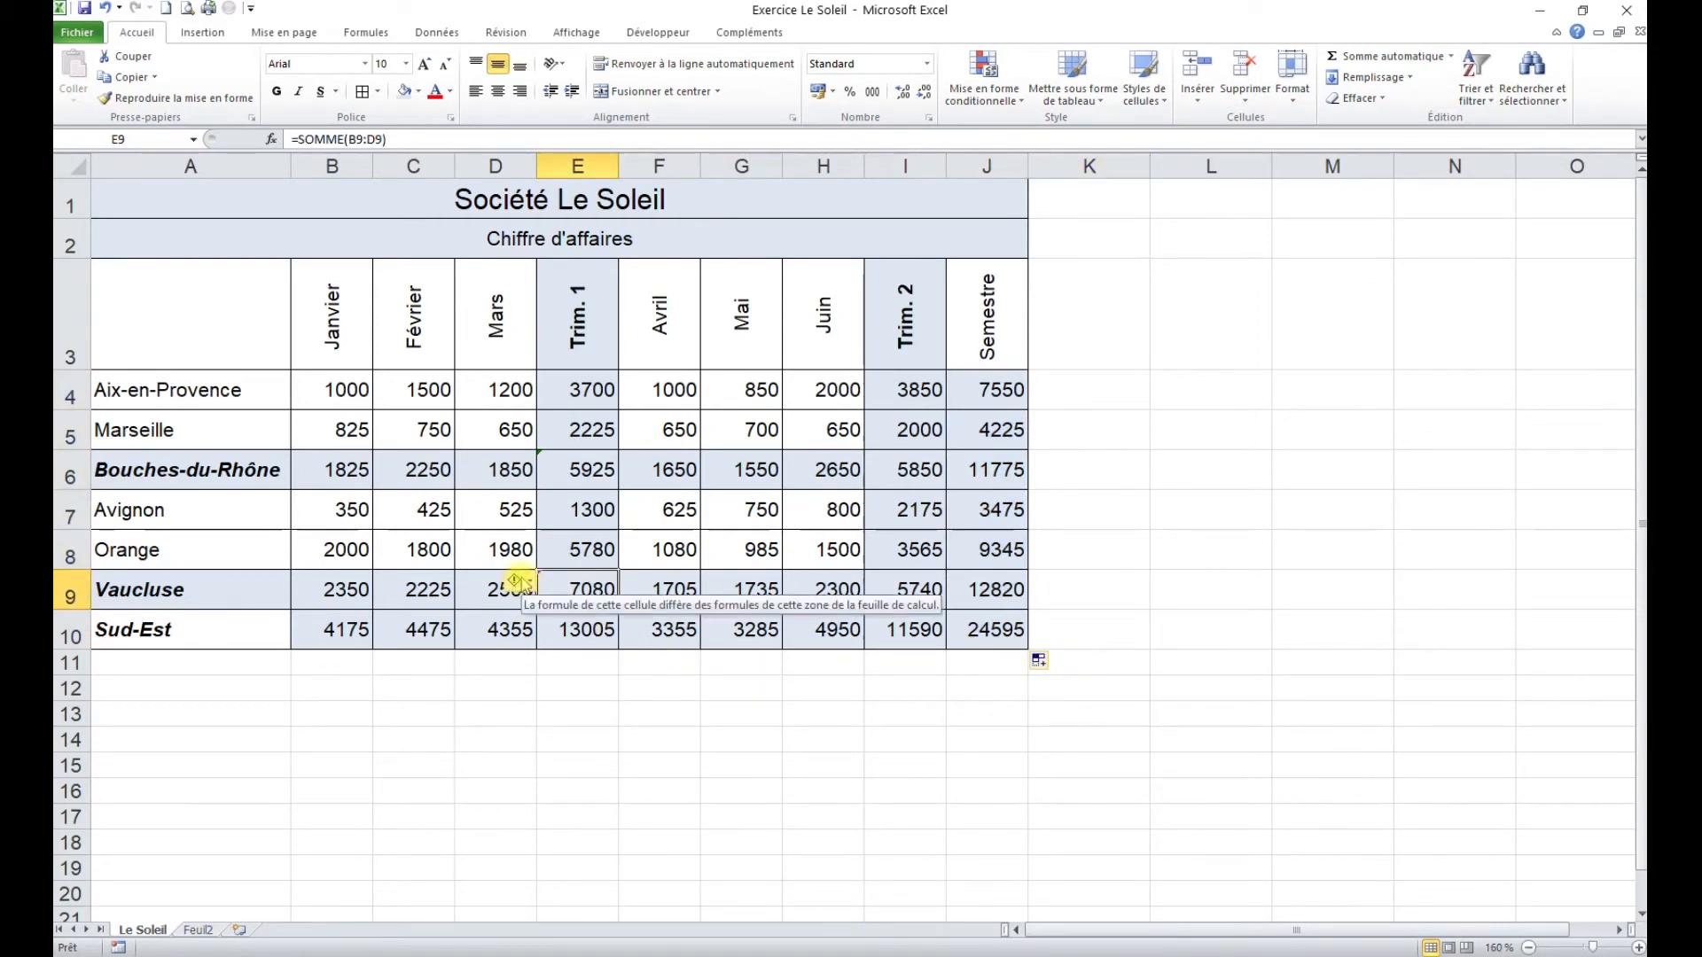
pyautogui.click(530, 585)
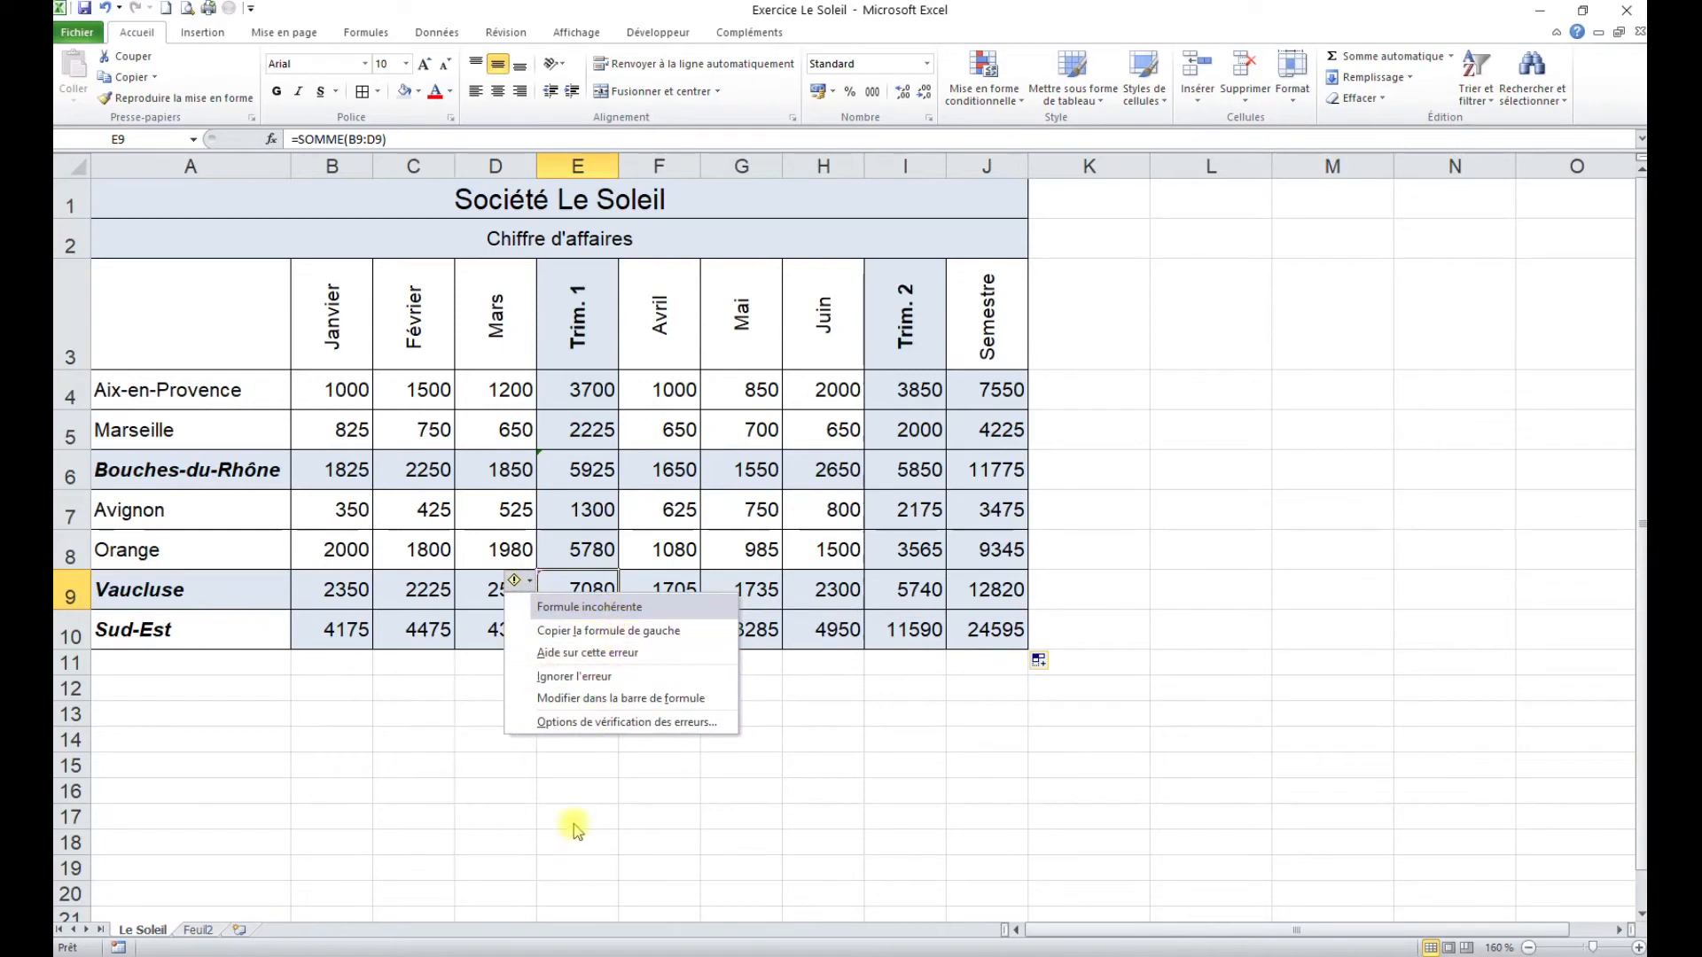
pyautogui.press('Escape')
pyautogui.doubleClick(564, 589)
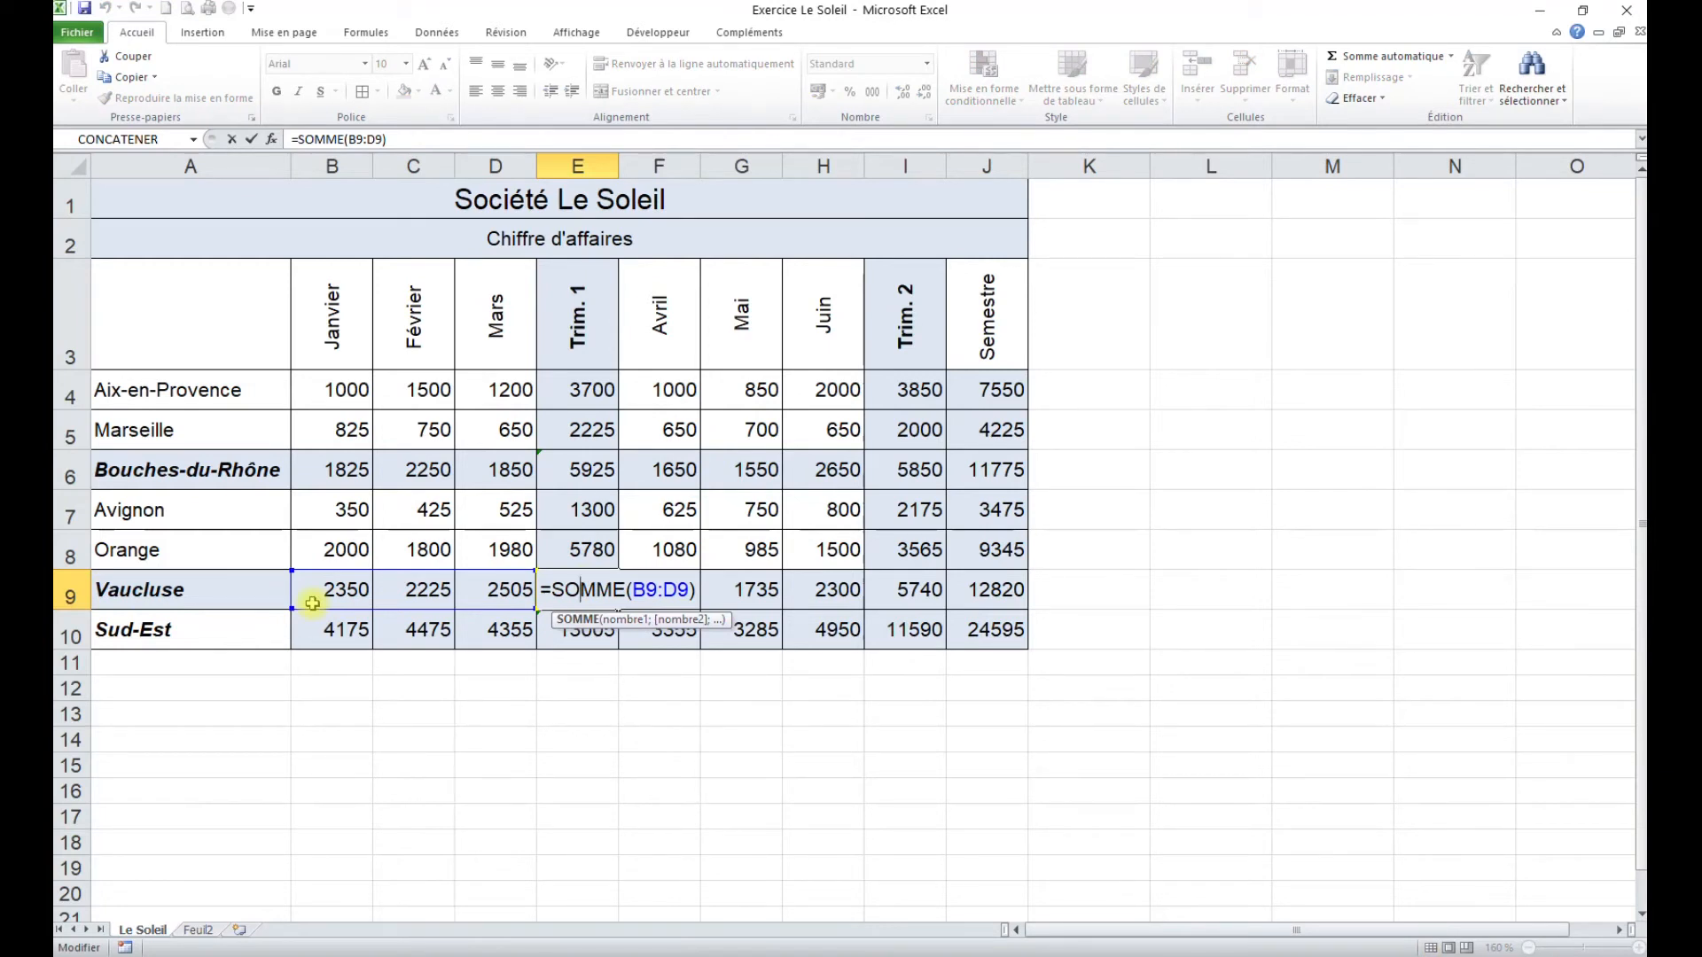
pyautogui.press('Escape')
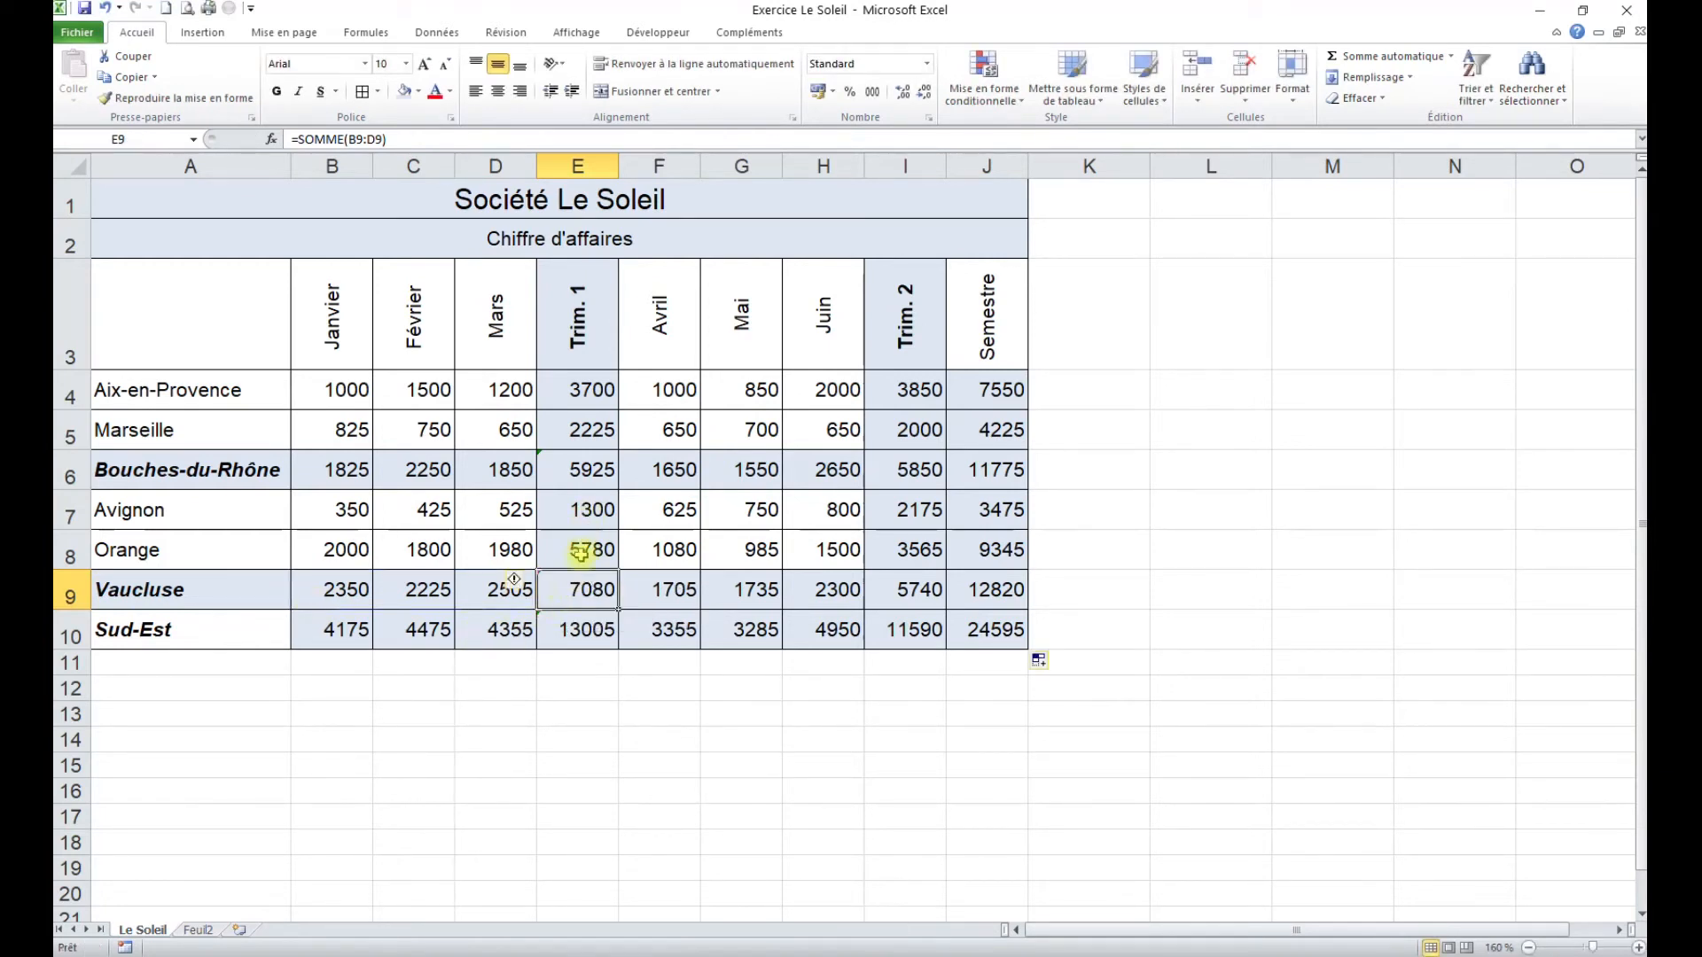
pyautogui.click(743, 765)
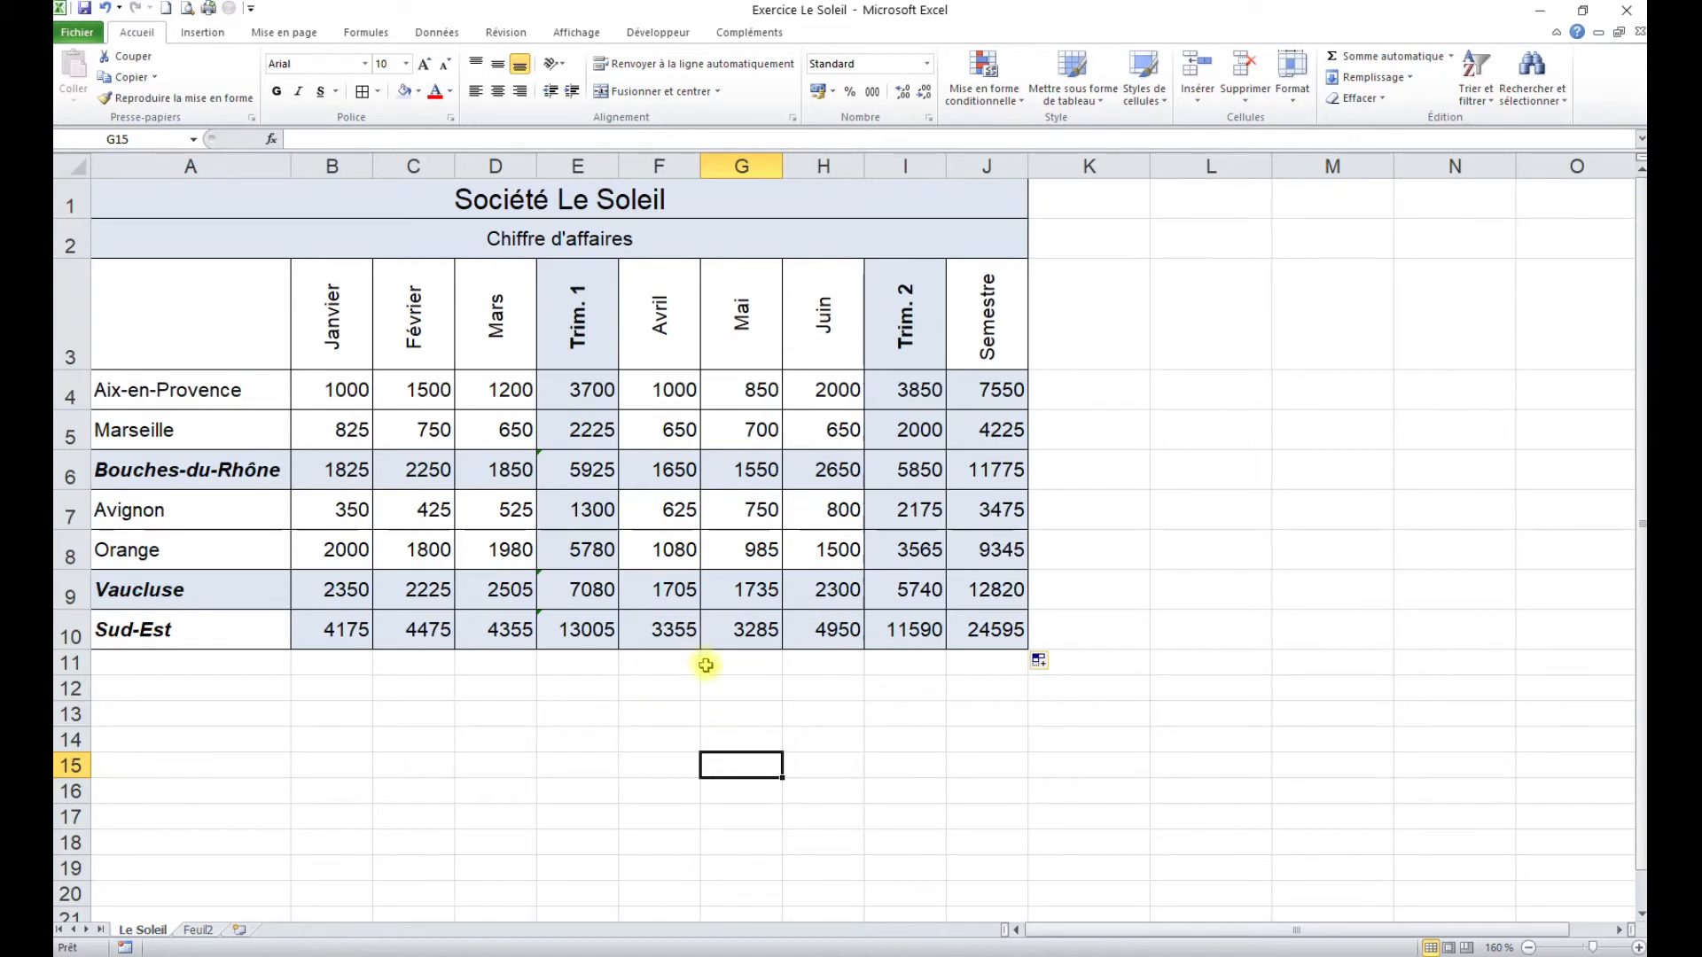
pyautogui.click(626, 769)
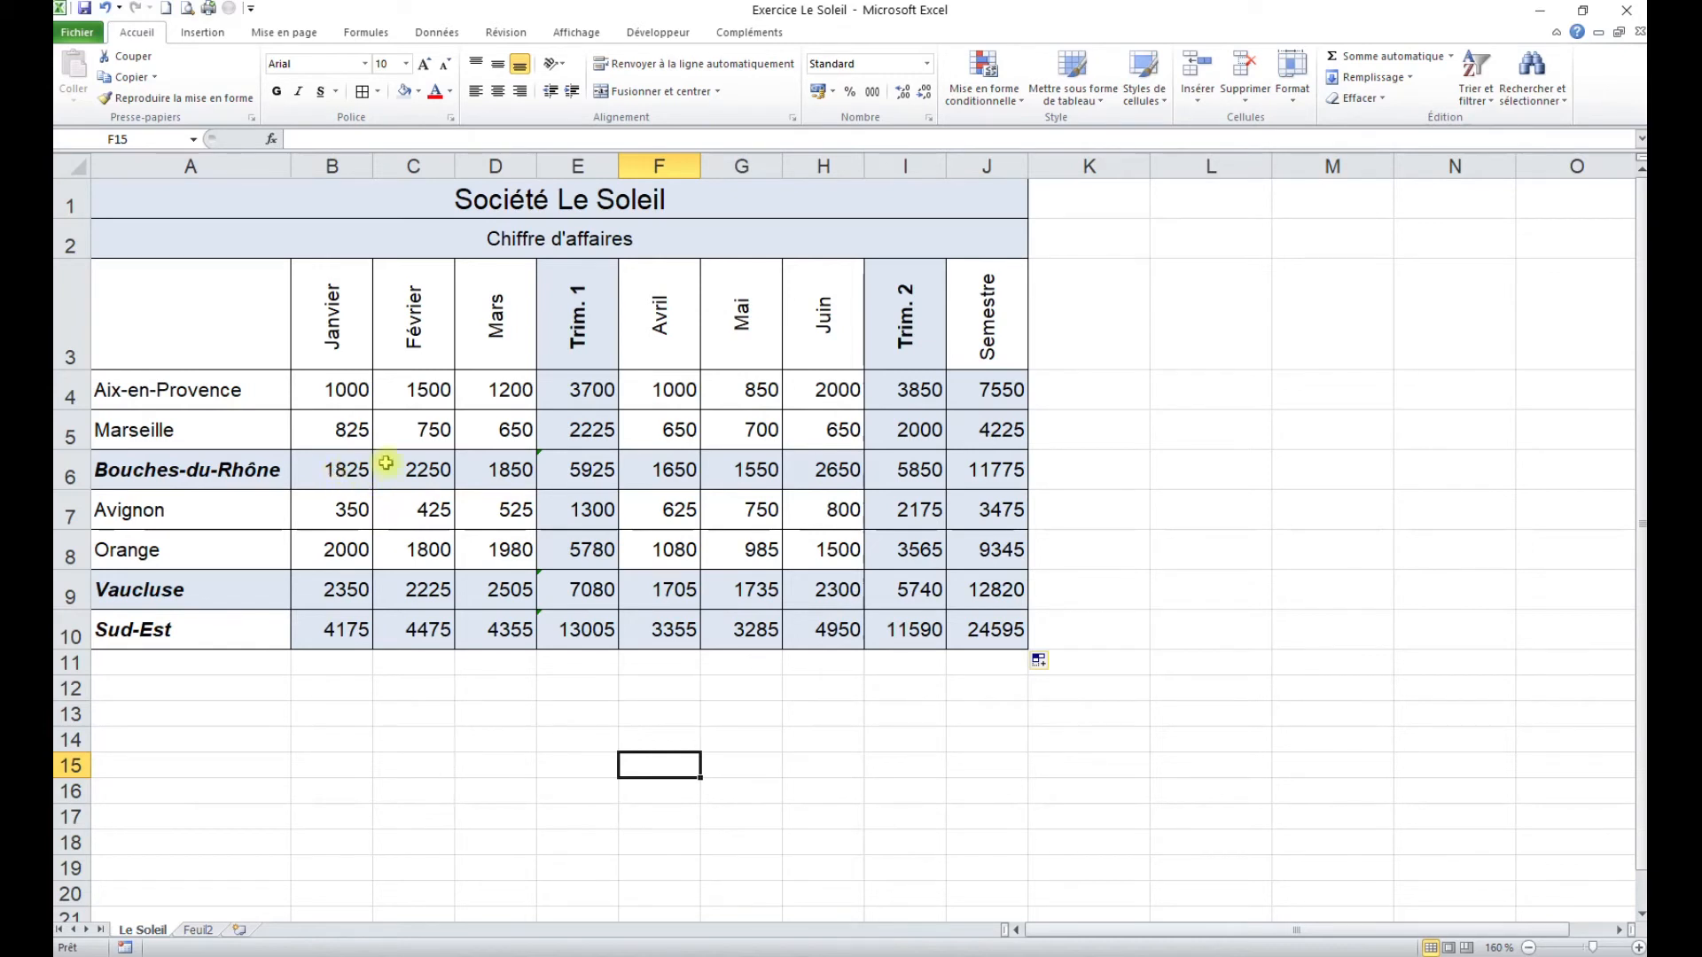
# Clear all the regional, quarterly and semester totals from B6:J6, E4:E10, B9:J10 and I4:J8.
pyautogui.click(334, 471)
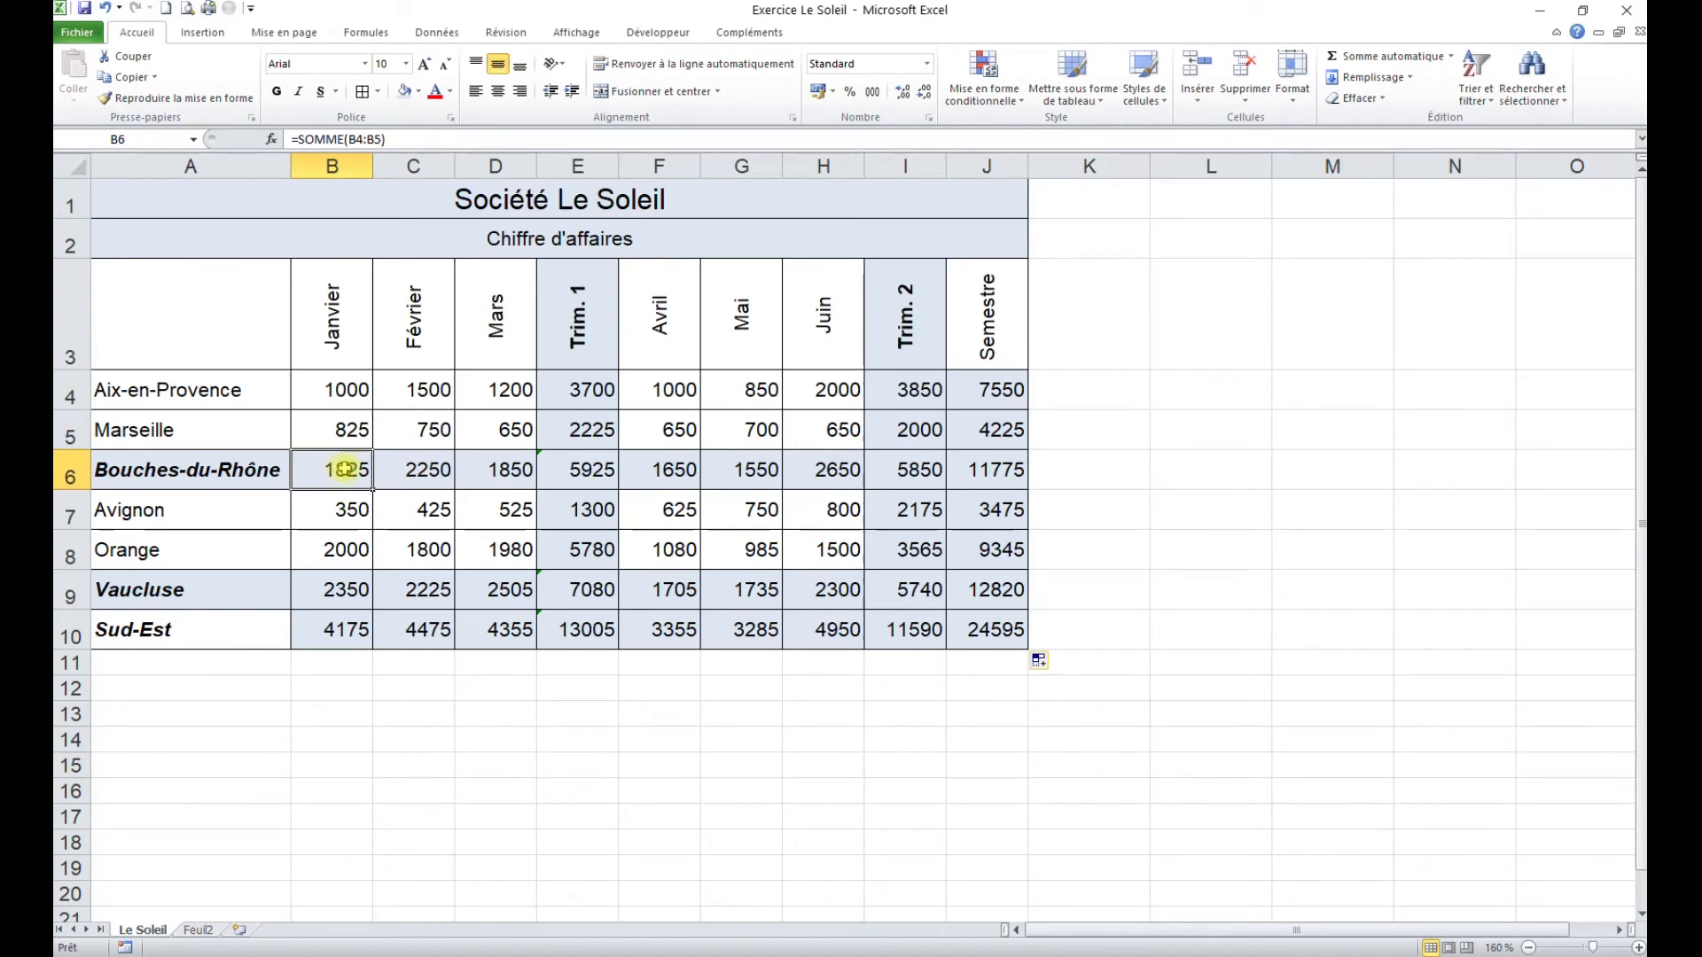
pyautogui.moveTo(345, 472); pyautogui.dragTo(975, 481)
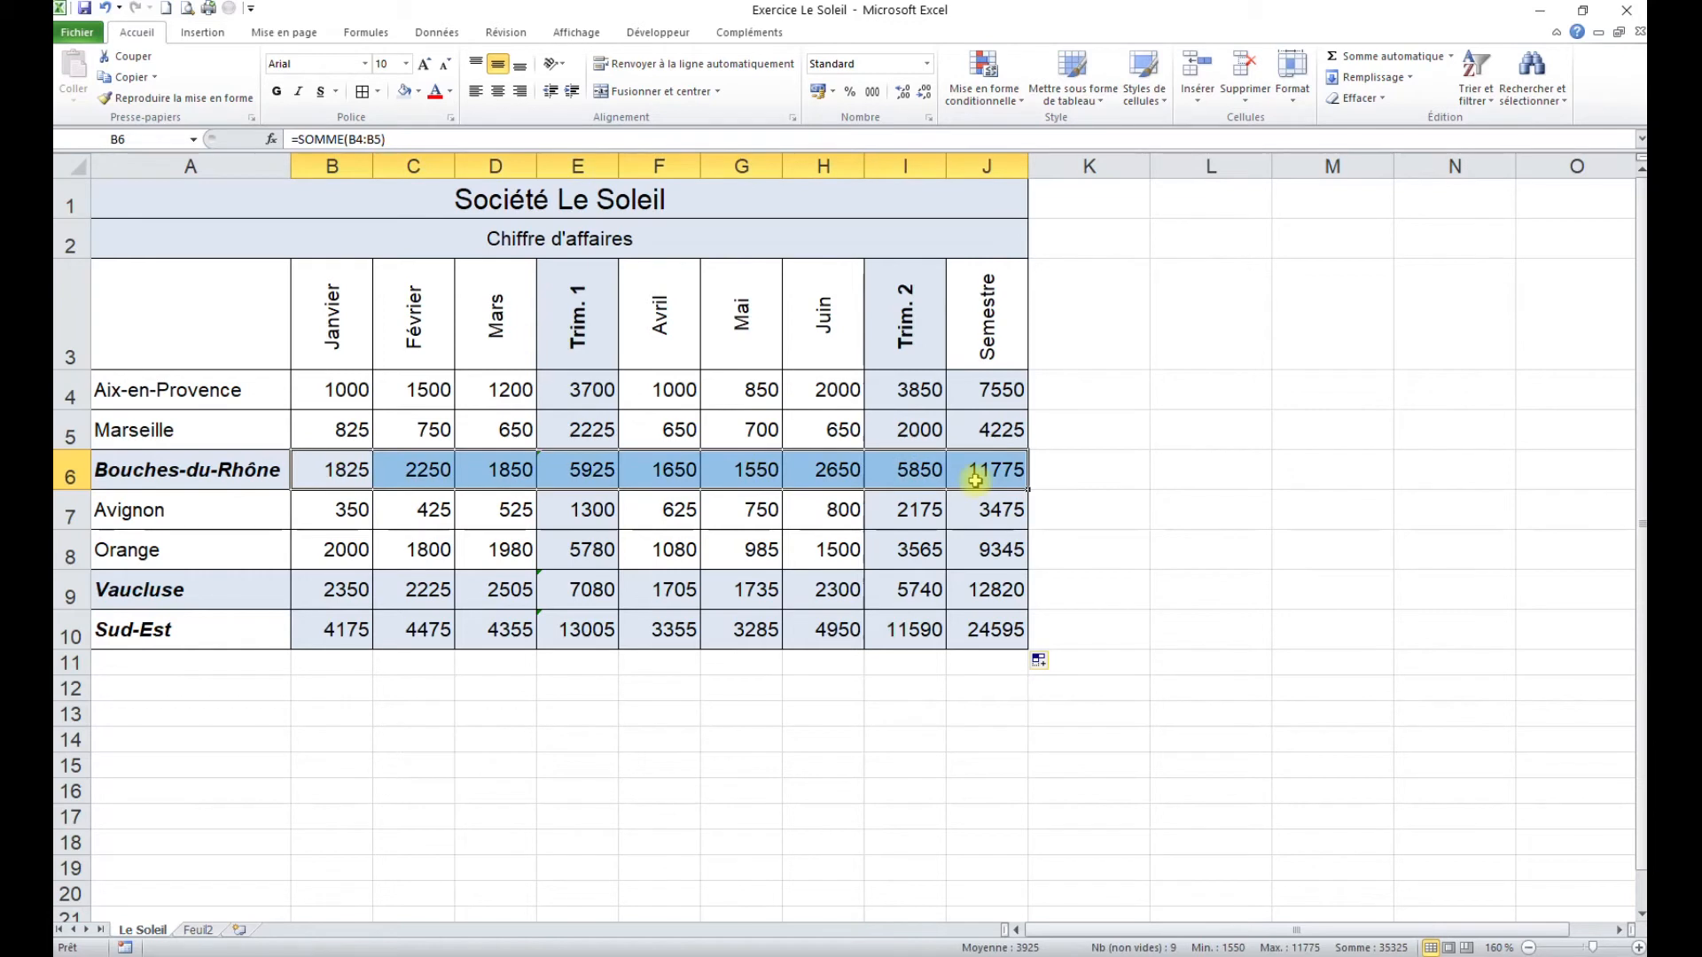
pyautogui.press('Delete')
pyautogui.moveTo(577, 391); pyautogui.dragTo(577, 626)
pyautogui.press('Delete')
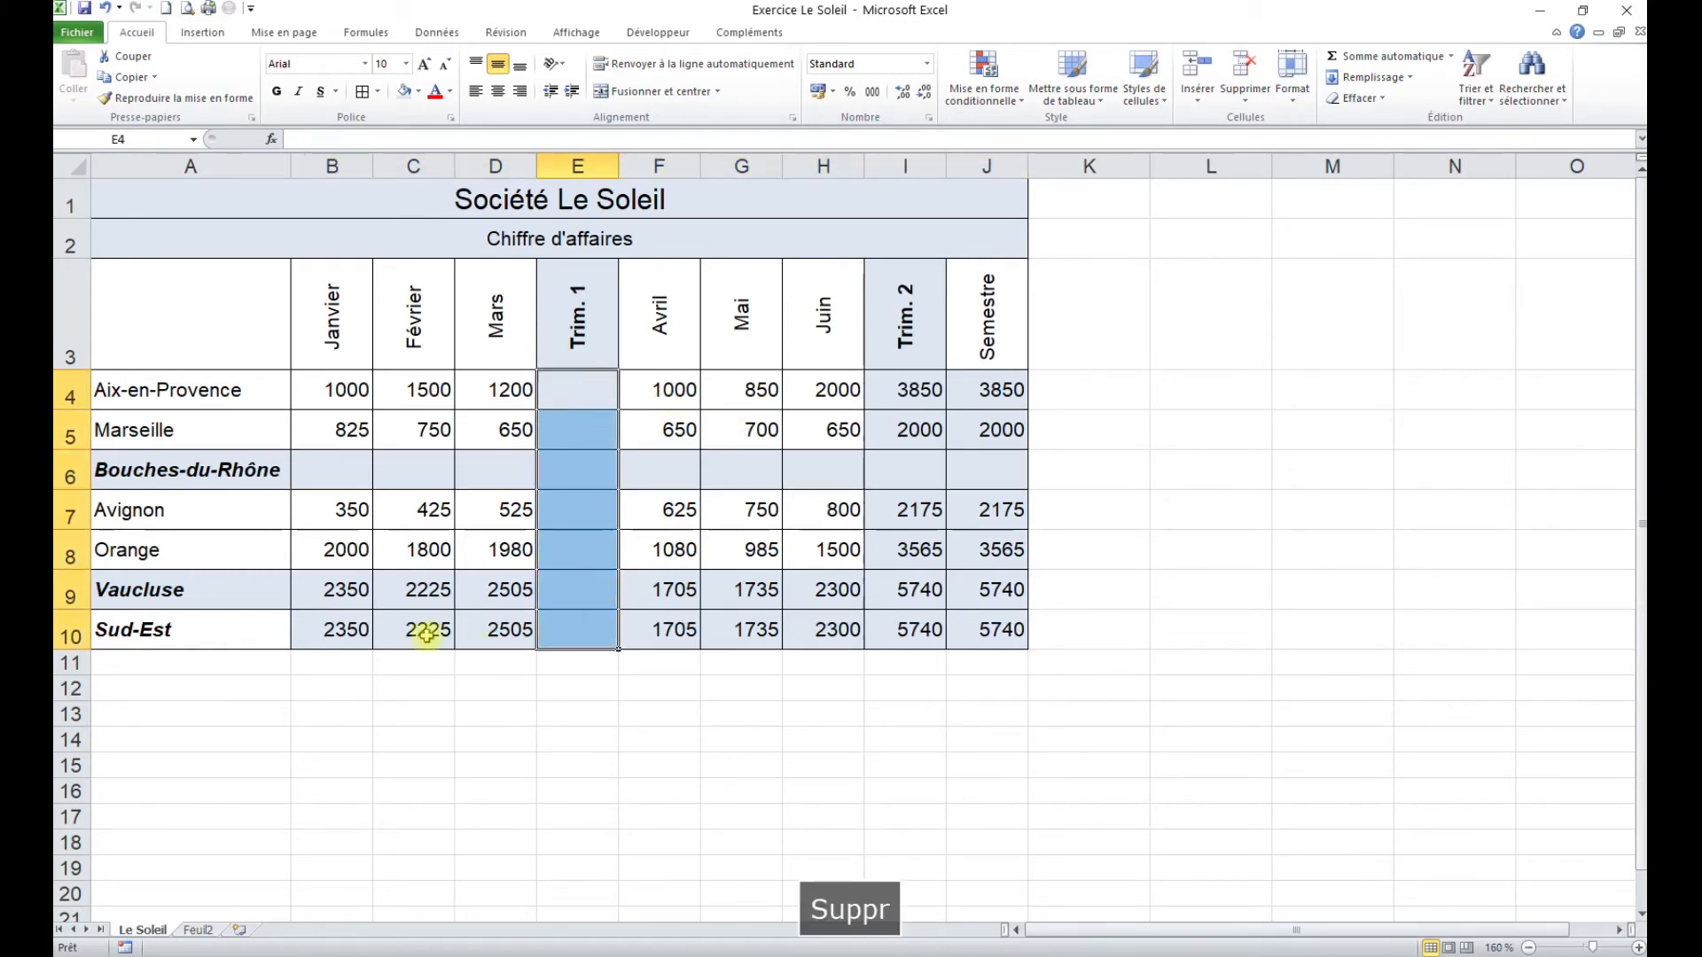
pyautogui.moveTo(314, 589); pyautogui.dragTo(975, 629)
pyautogui.press('Delete')
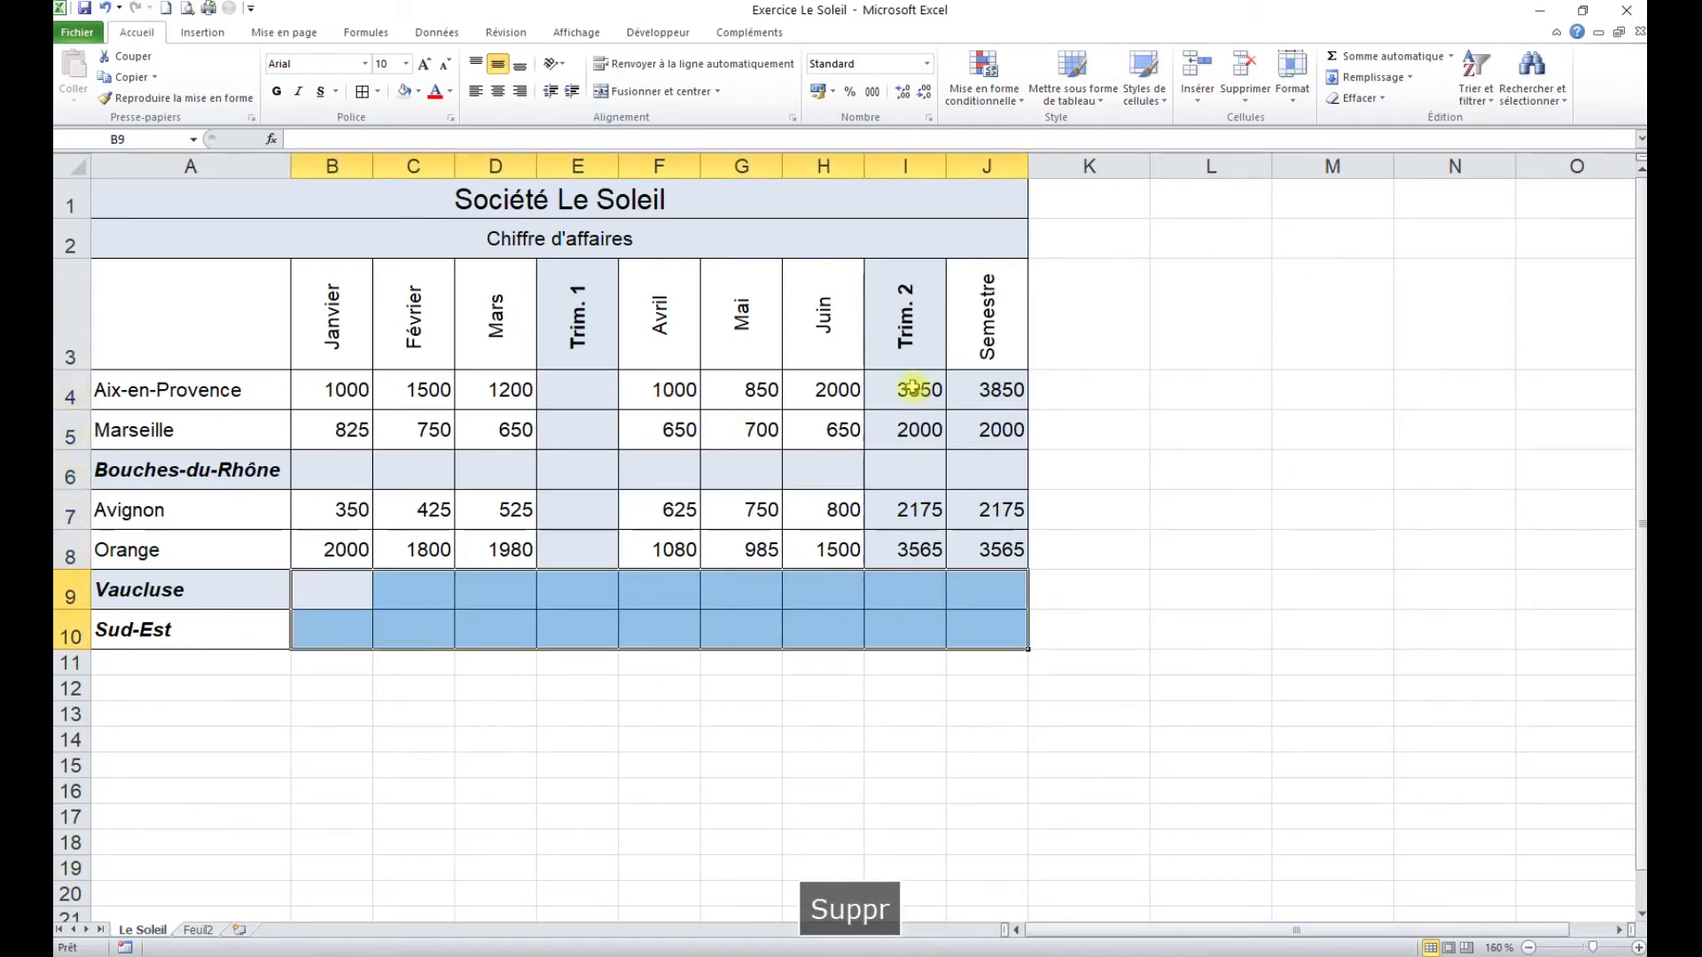
pyautogui.moveTo(913, 387); pyautogui.dragTo(980, 551)
pyautogui.press('Delete')
pyautogui.moveTo(896, 588); pyautogui.dragTo(882, 625)
pyautogui.press('Delete')
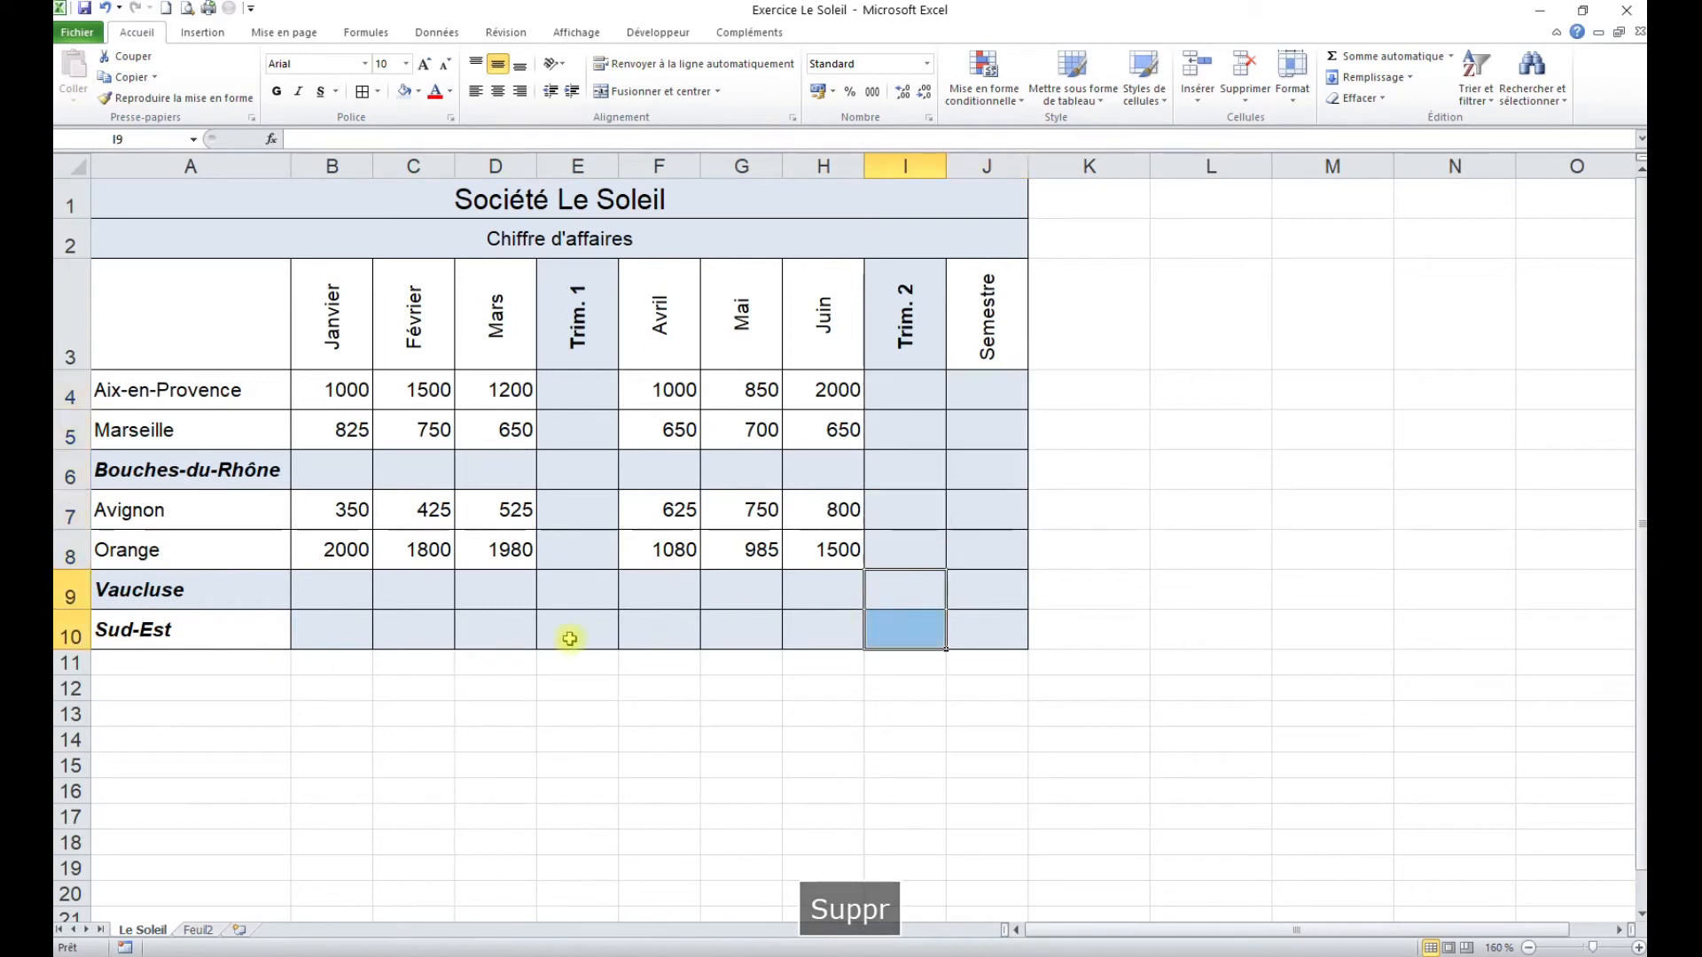
pyautogui.click(570, 639)
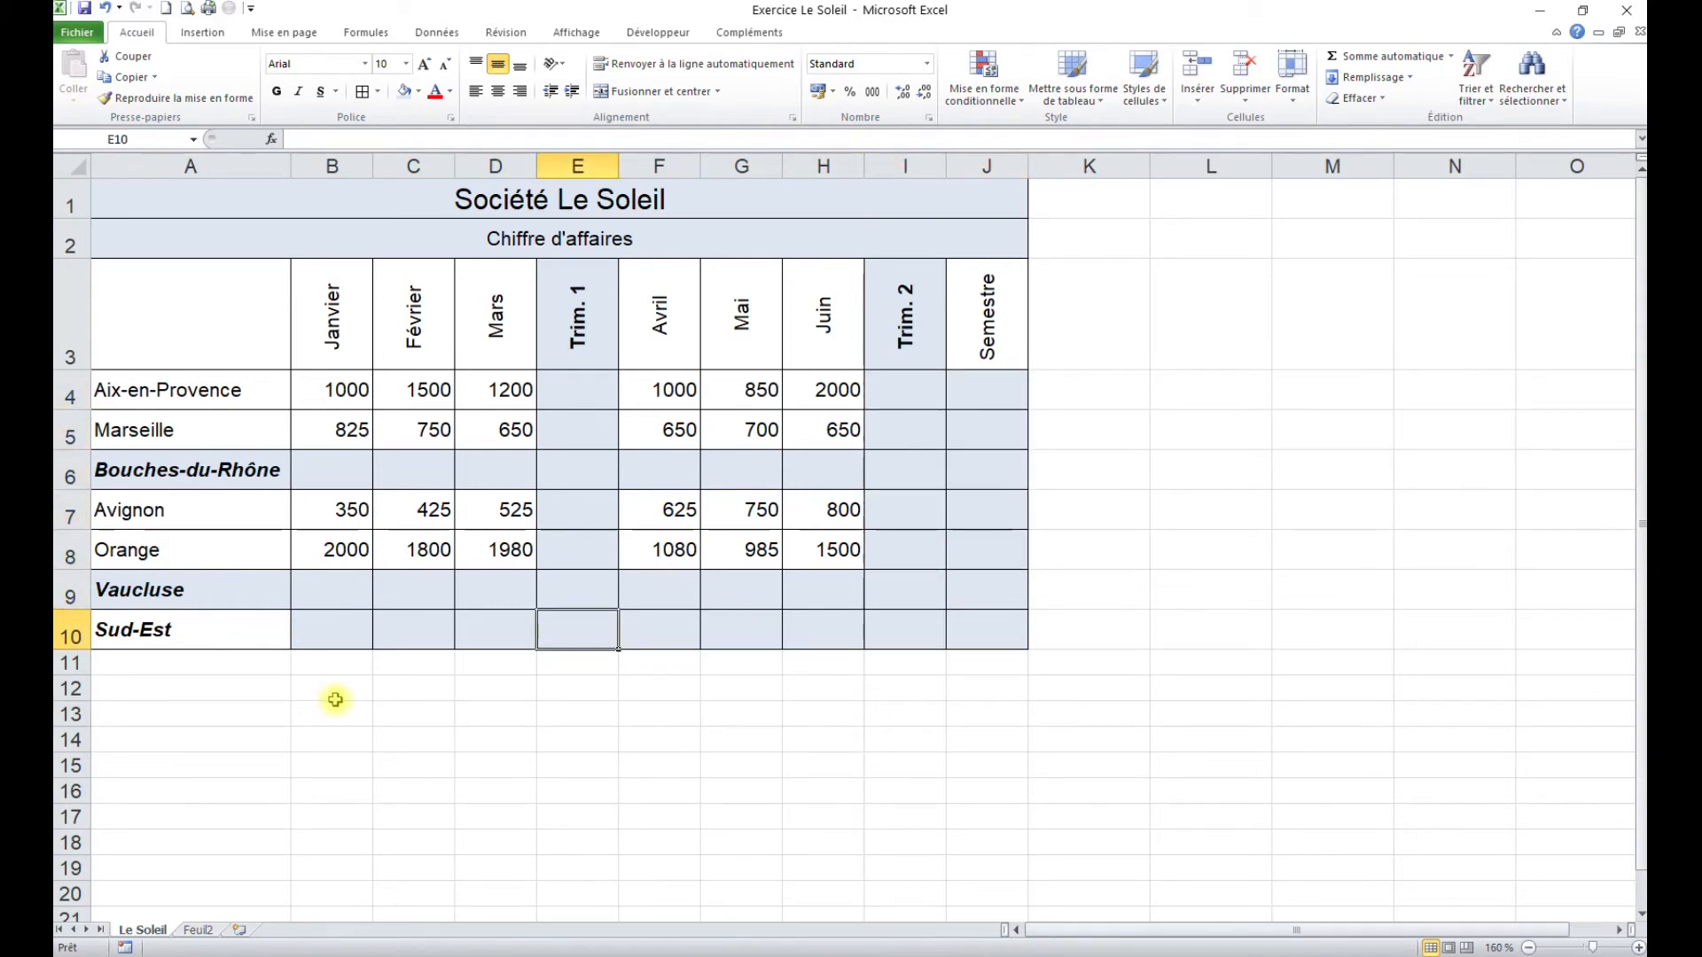
# Calculate the totals of the block B4:E6 in one go with AutoSum, and undo them.
pyautogui.moveTo(345, 382); pyautogui.dragTo(570, 460)
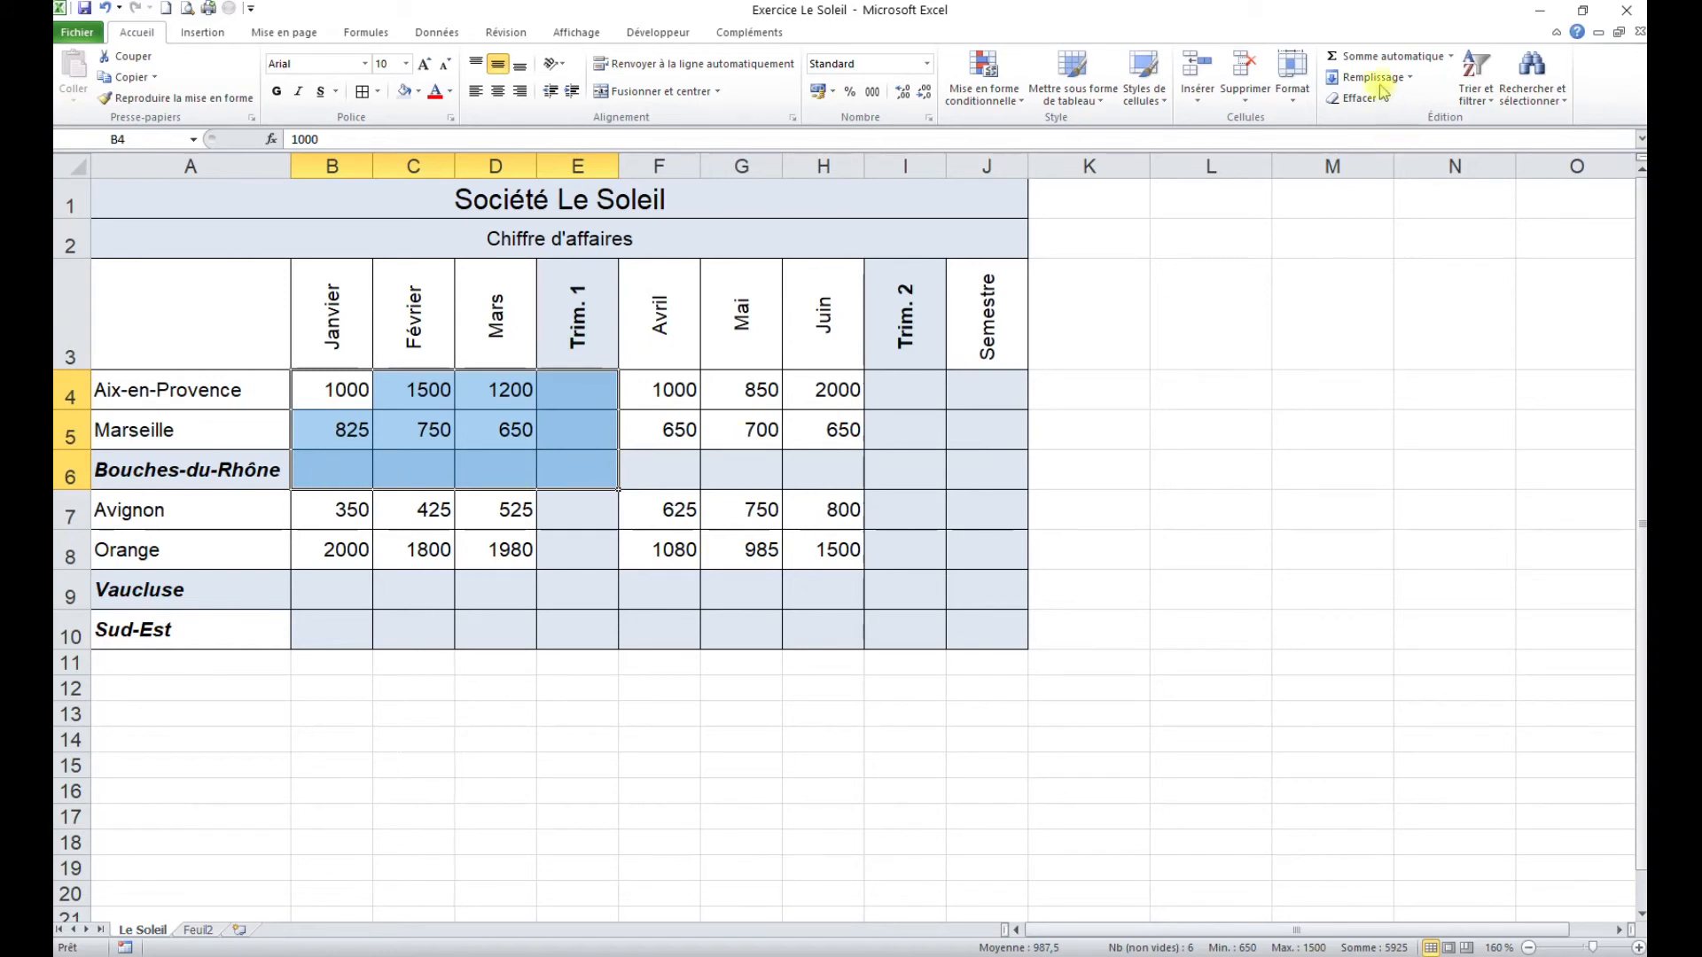
pyautogui.click(1387, 56)
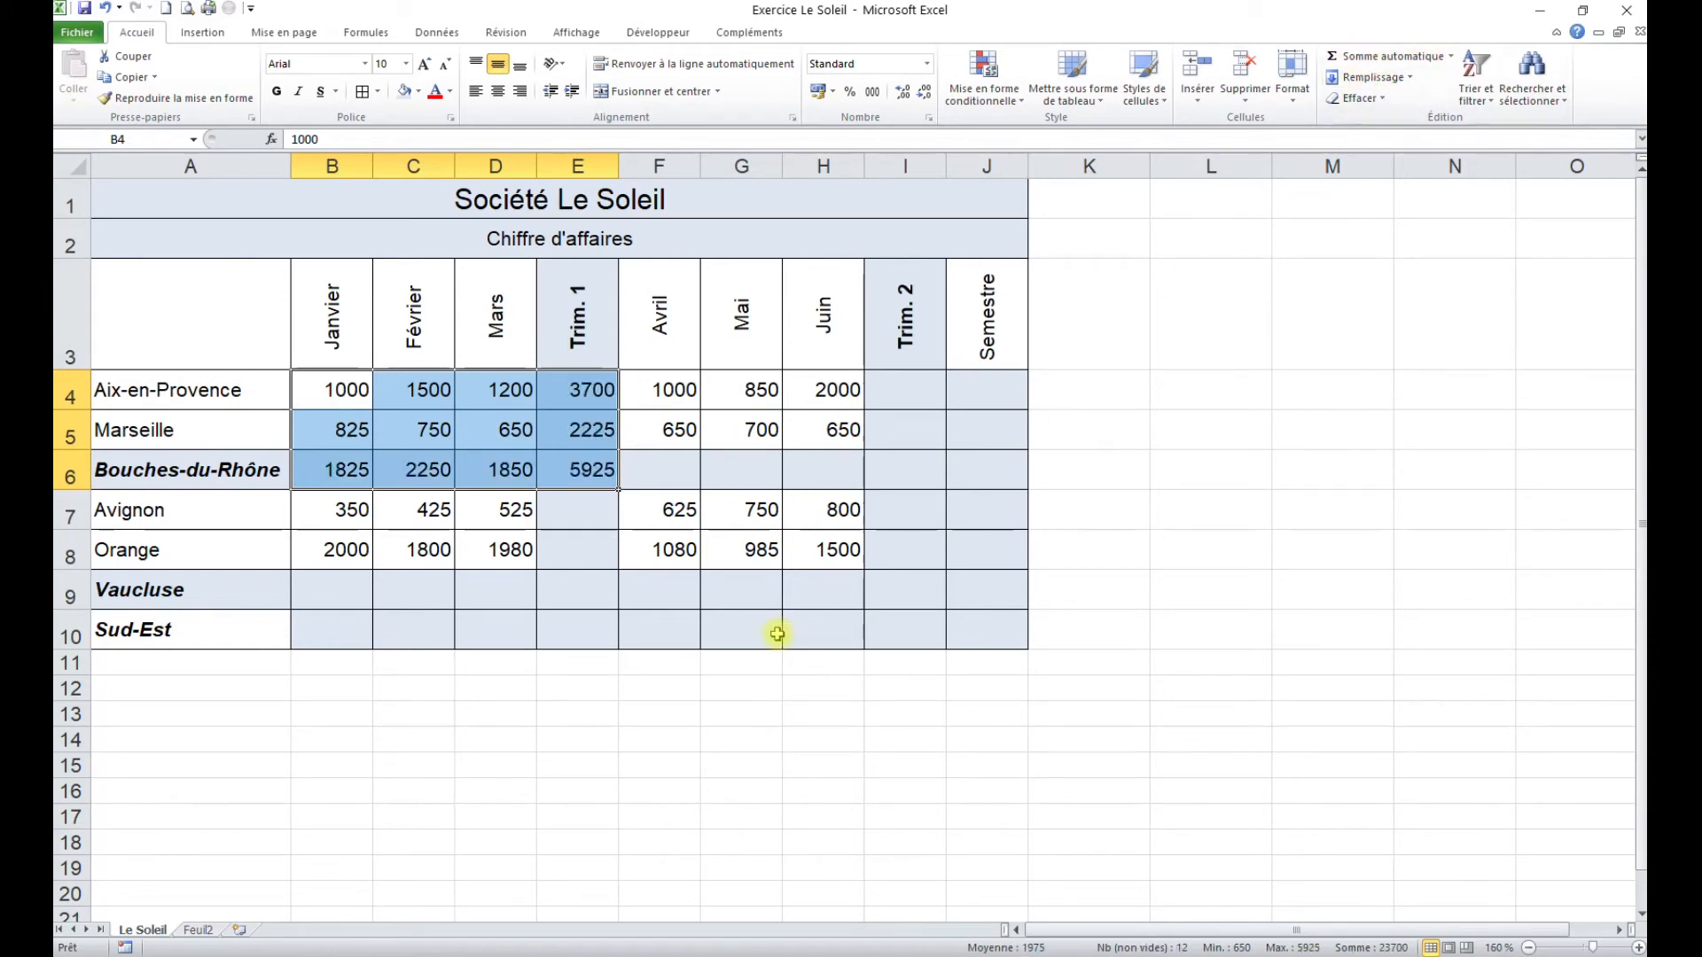
pyautogui.click(104, 8)
pyautogui.click(430, 565)
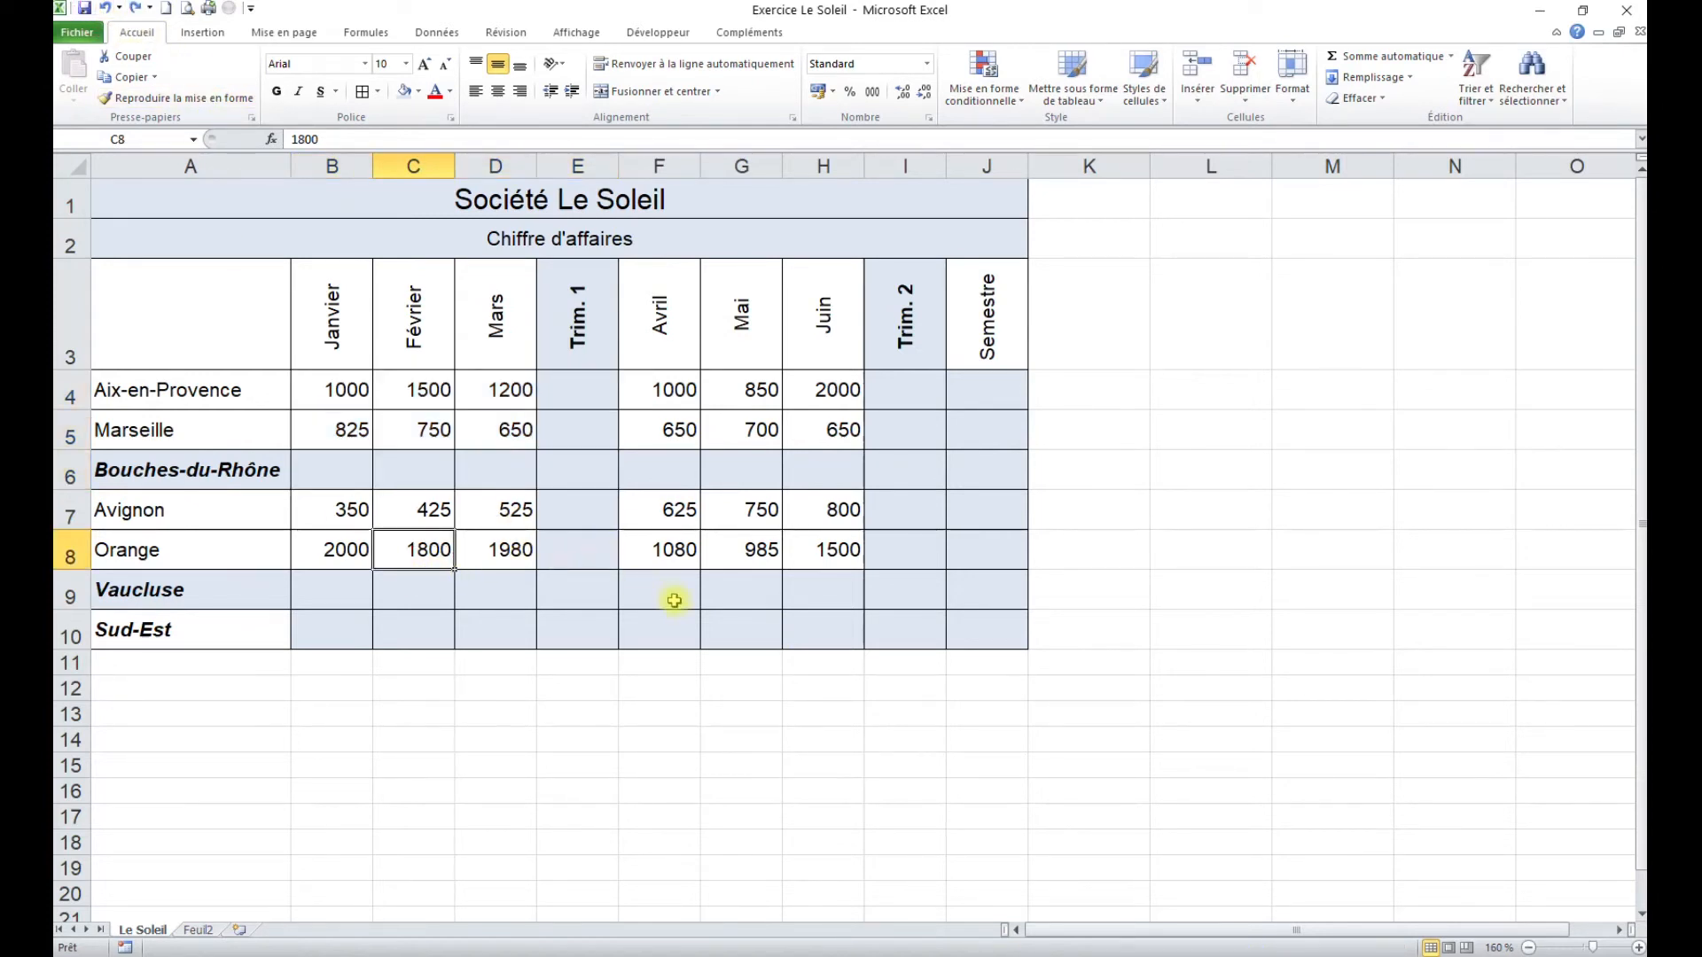
# Select B4:E6, F4:I6, B7:E9, F7:I9 and B4:J10 together and calculate all their totals at once with AutoSum.
pyautogui.moveTo(350, 390); pyautogui.dragTo(564, 474)
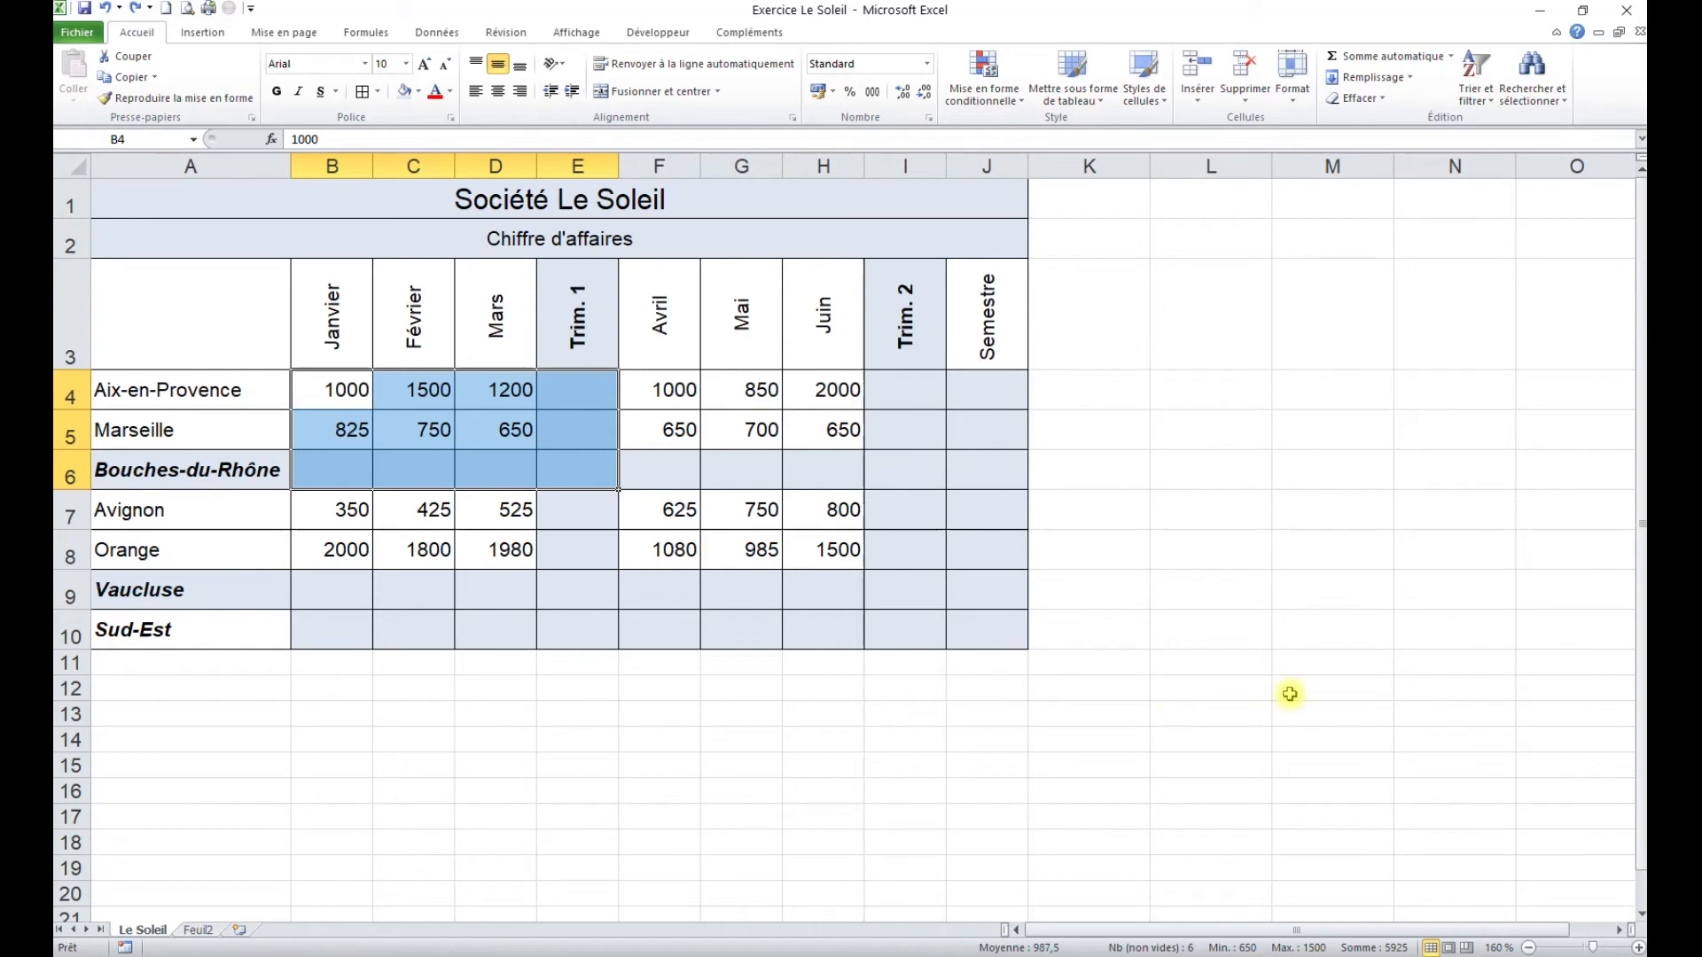
pyautogui.keyDown('ctrl'); pyautogui.click(665, 387); pyautogui.keyUp('ctrl')
pyautogui.moveTo(665, 387); pyautogui.dragTo(890, 467)
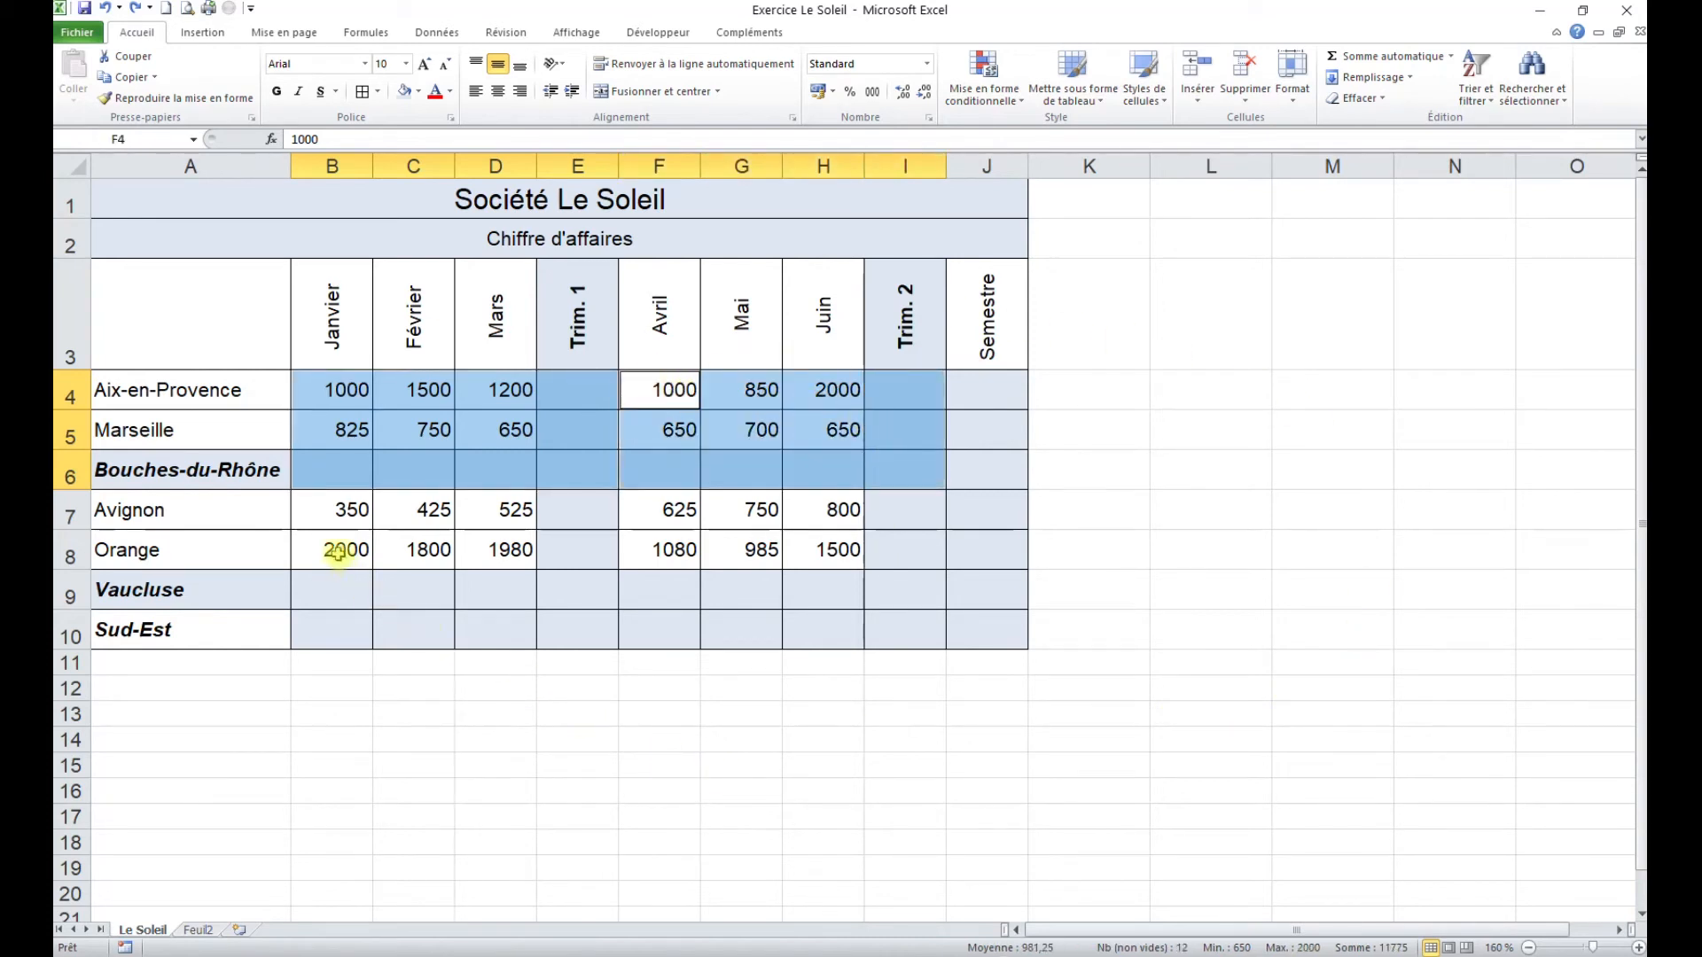
pyautogui.moveTo(328, 515); pyautogui.dragTo(557, 596)
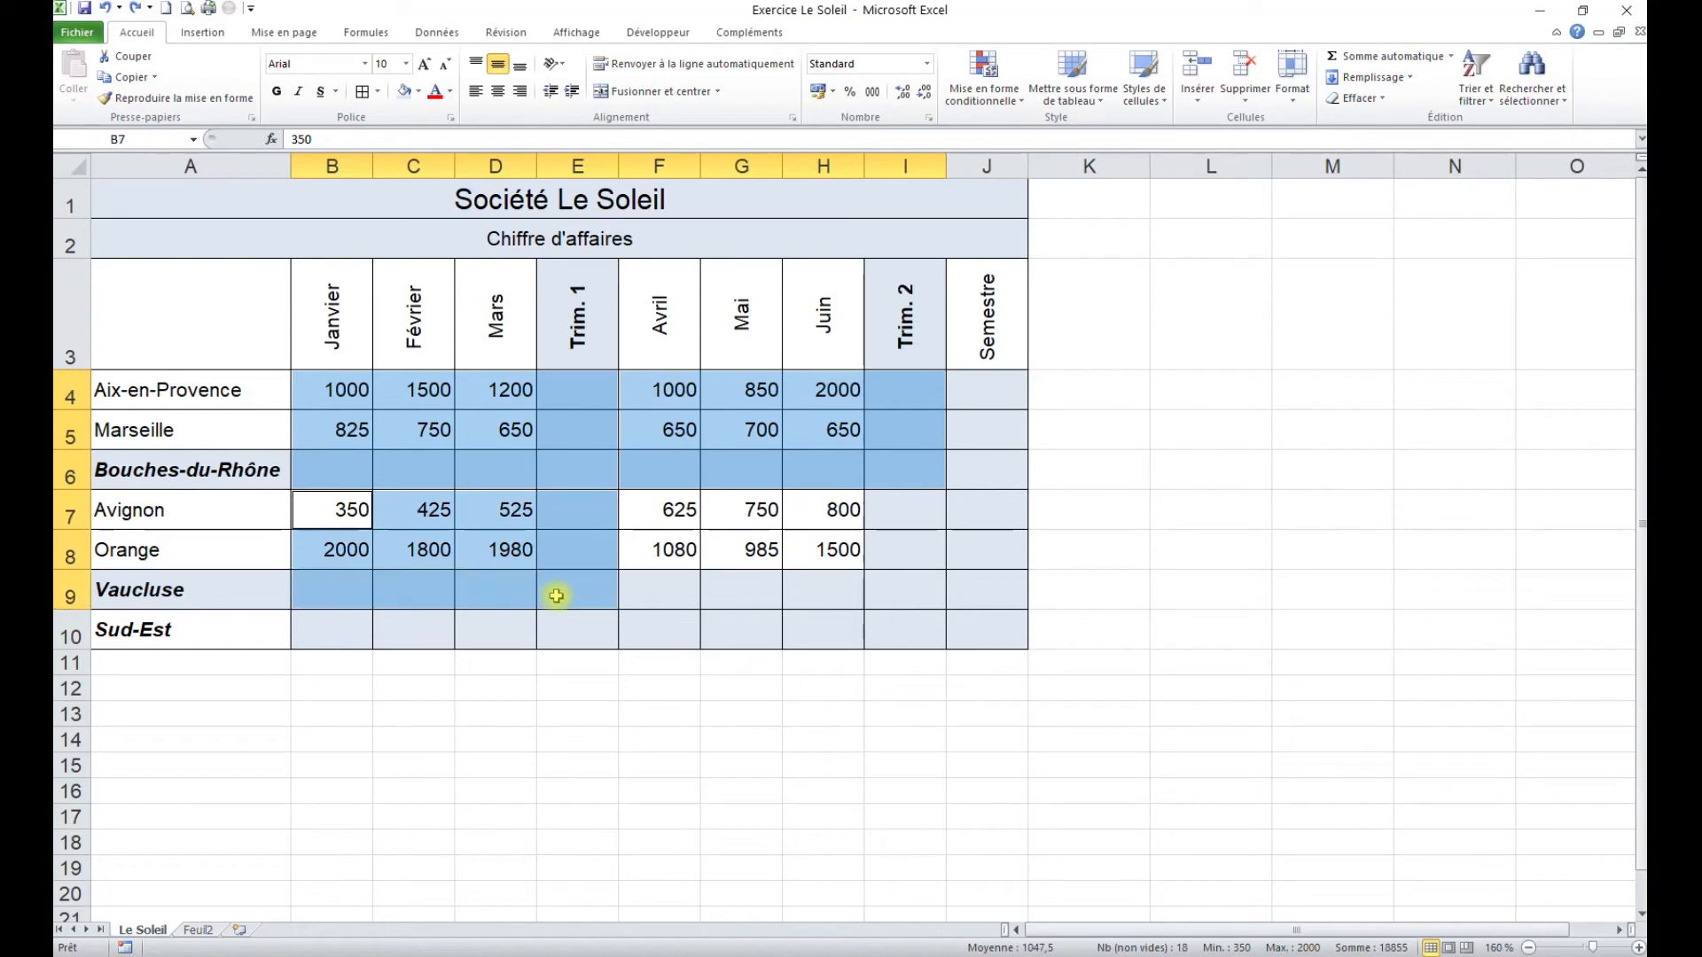
pyautogui.moveTo(668, 501); pyautogui.dragTo(900, 581)
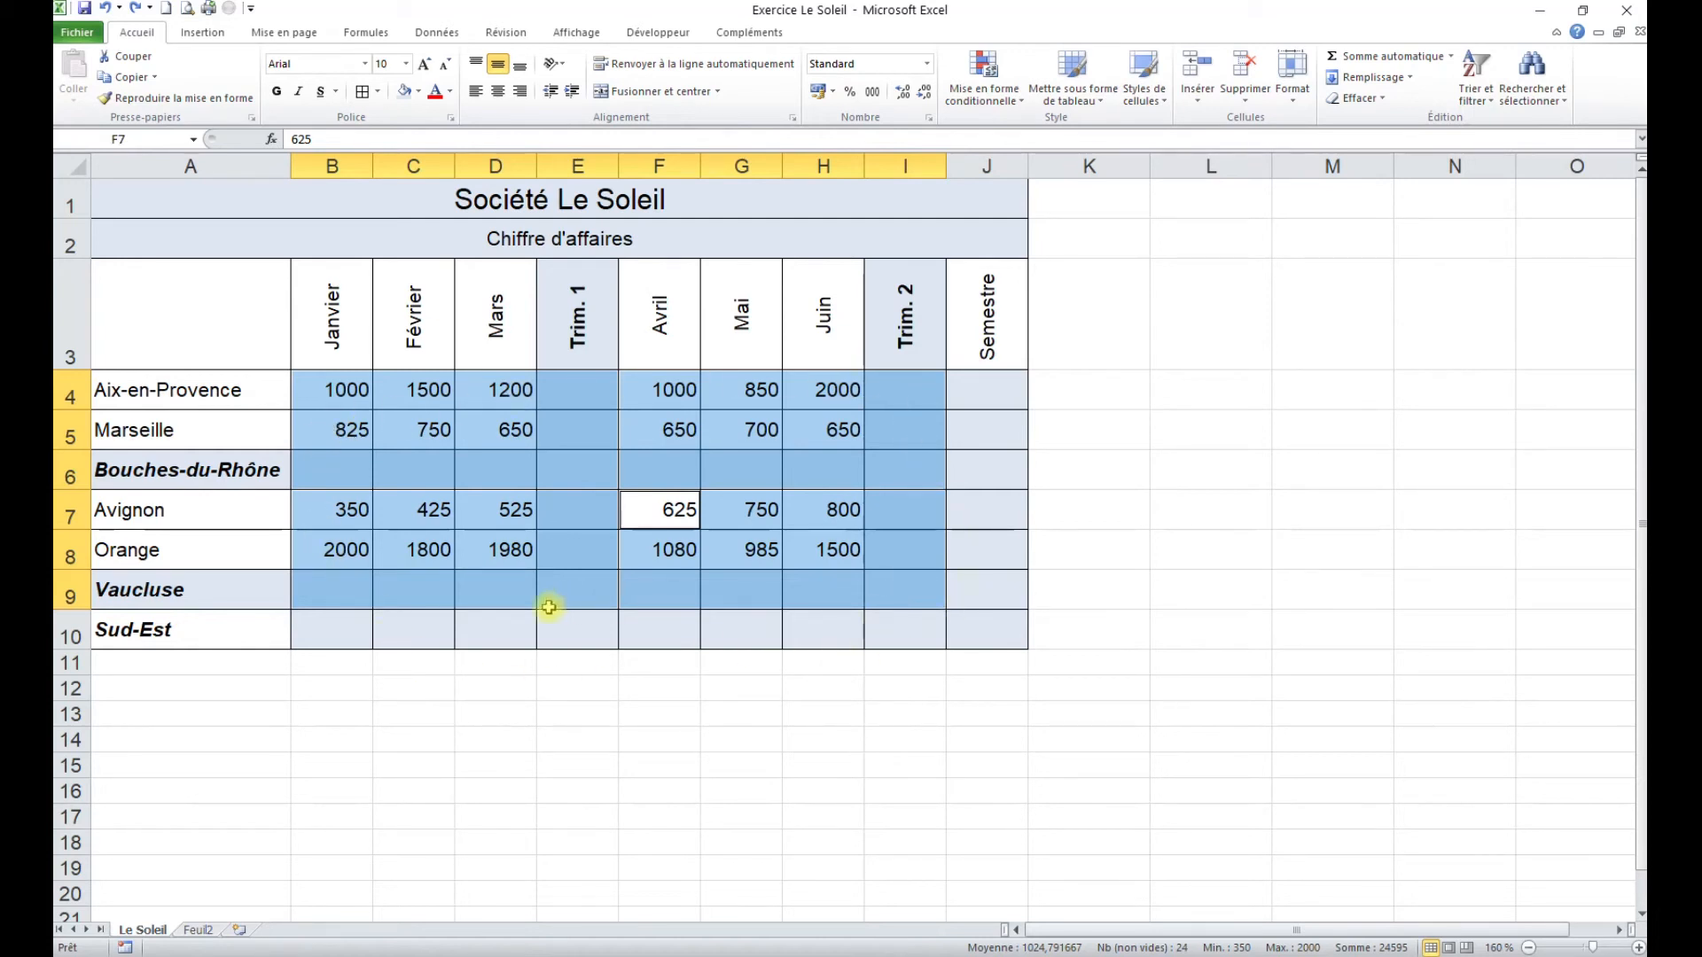
pyautogui.moveTo(334, 390); pyautogui.dragTo(971, 637)
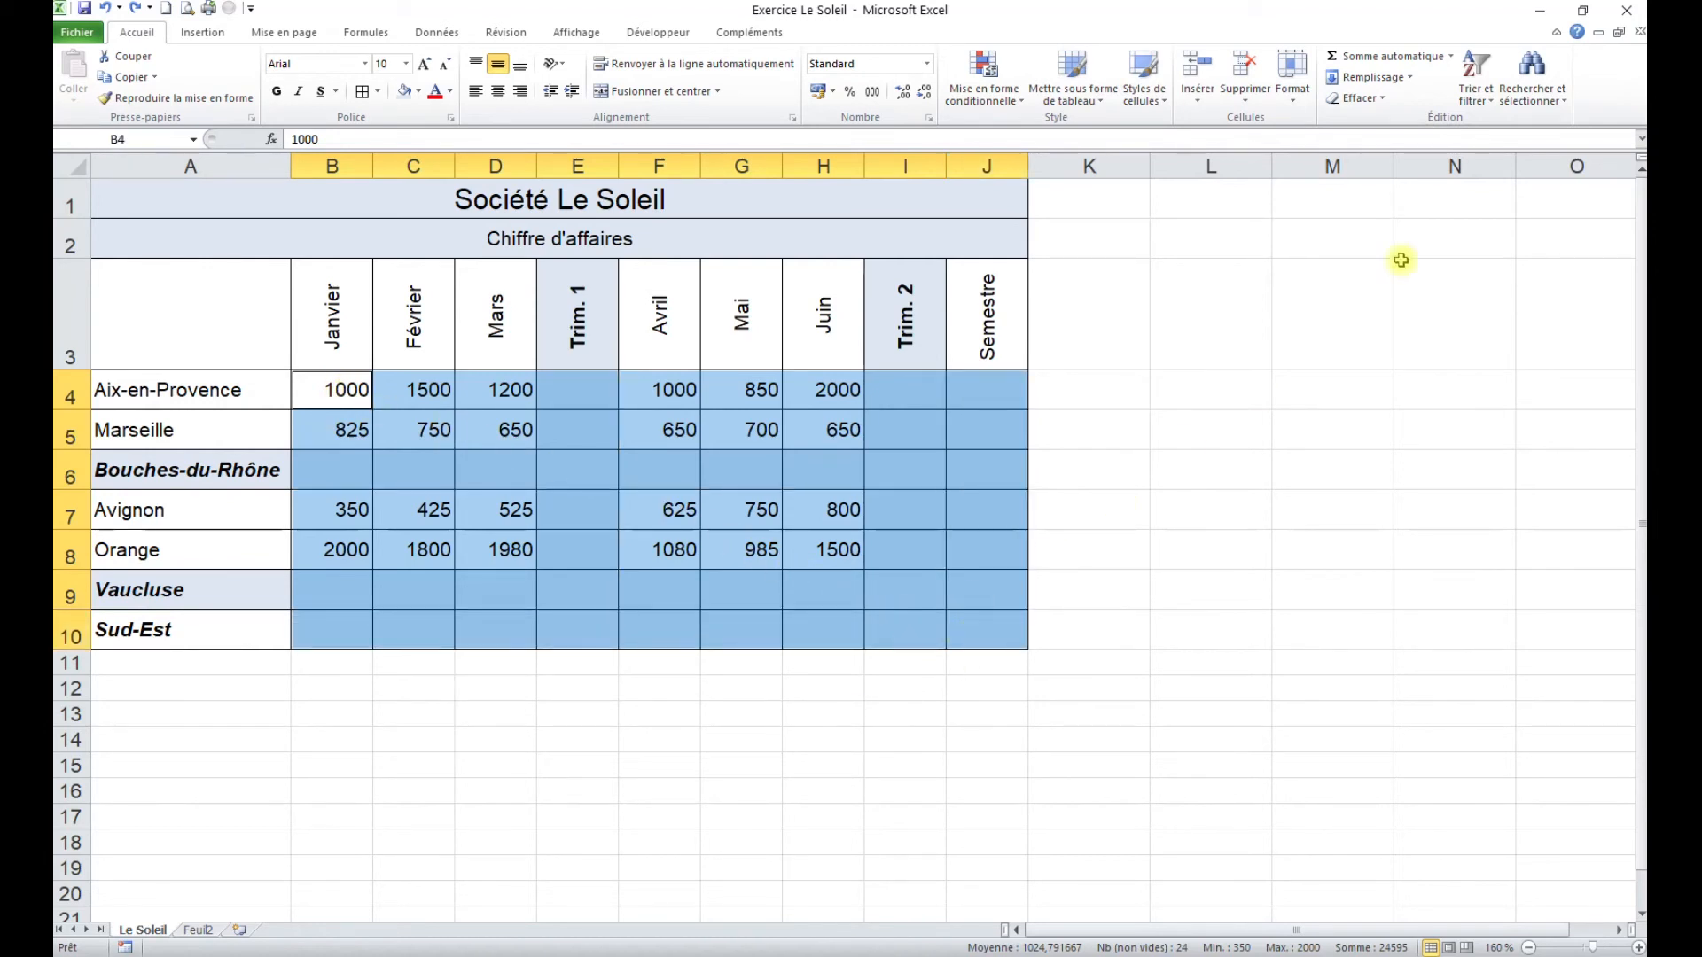
pyautogui.click(1373, 61)
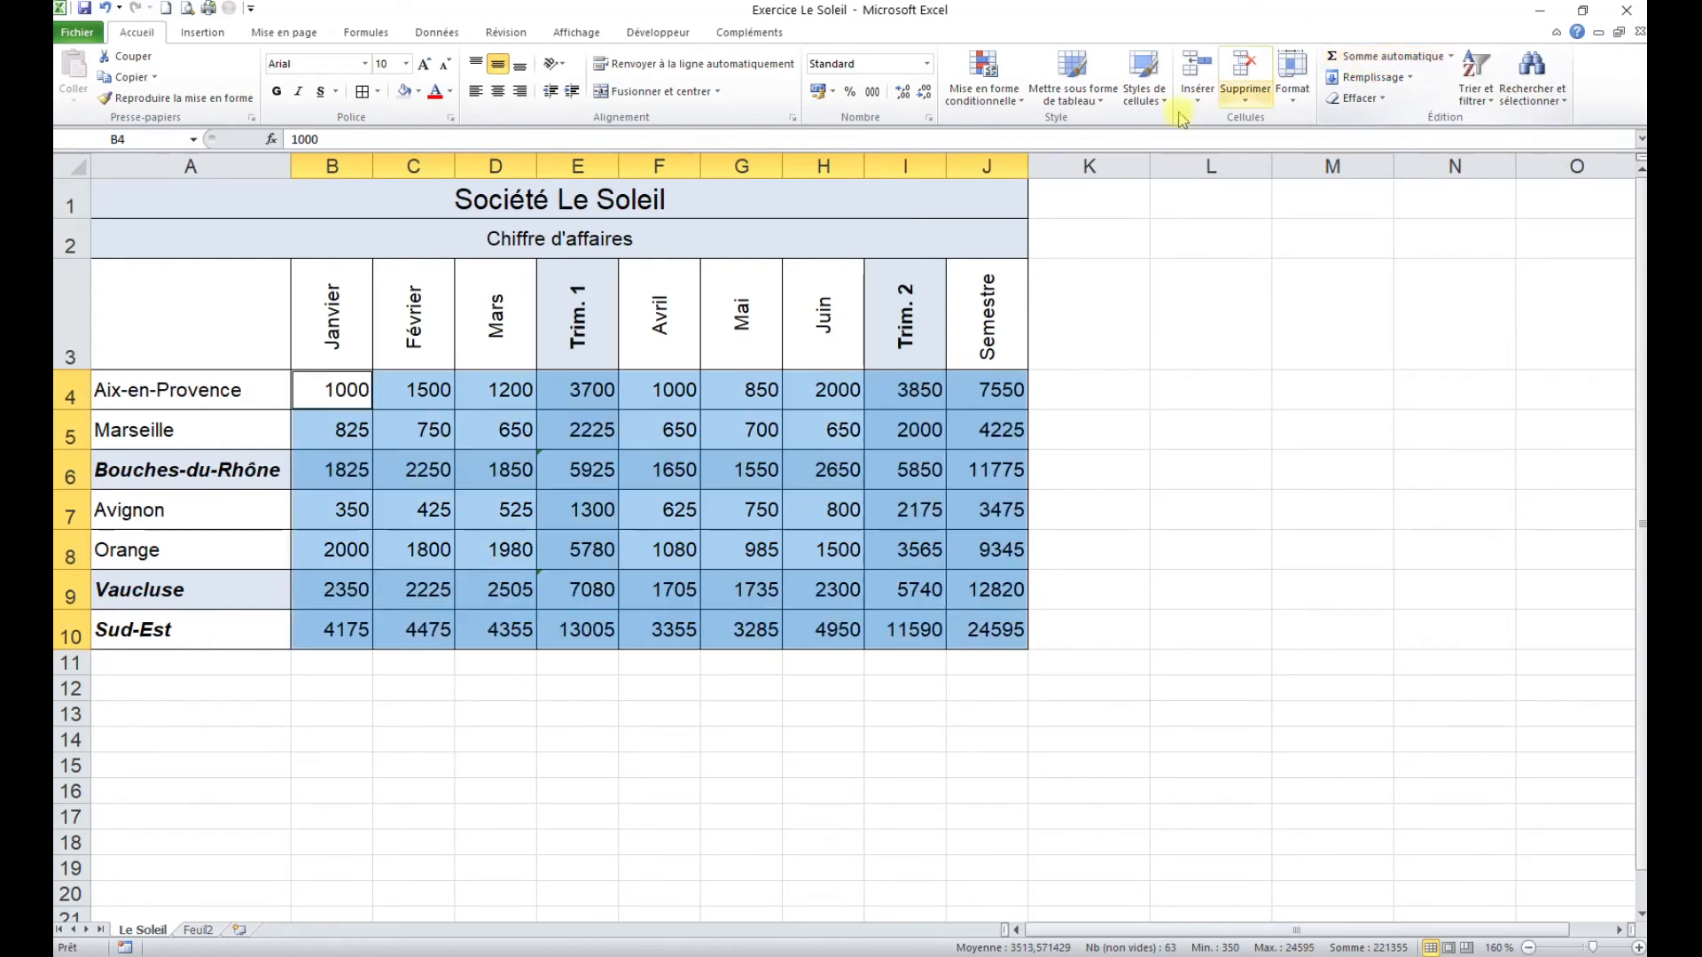
pyautogui.click(575, 715)
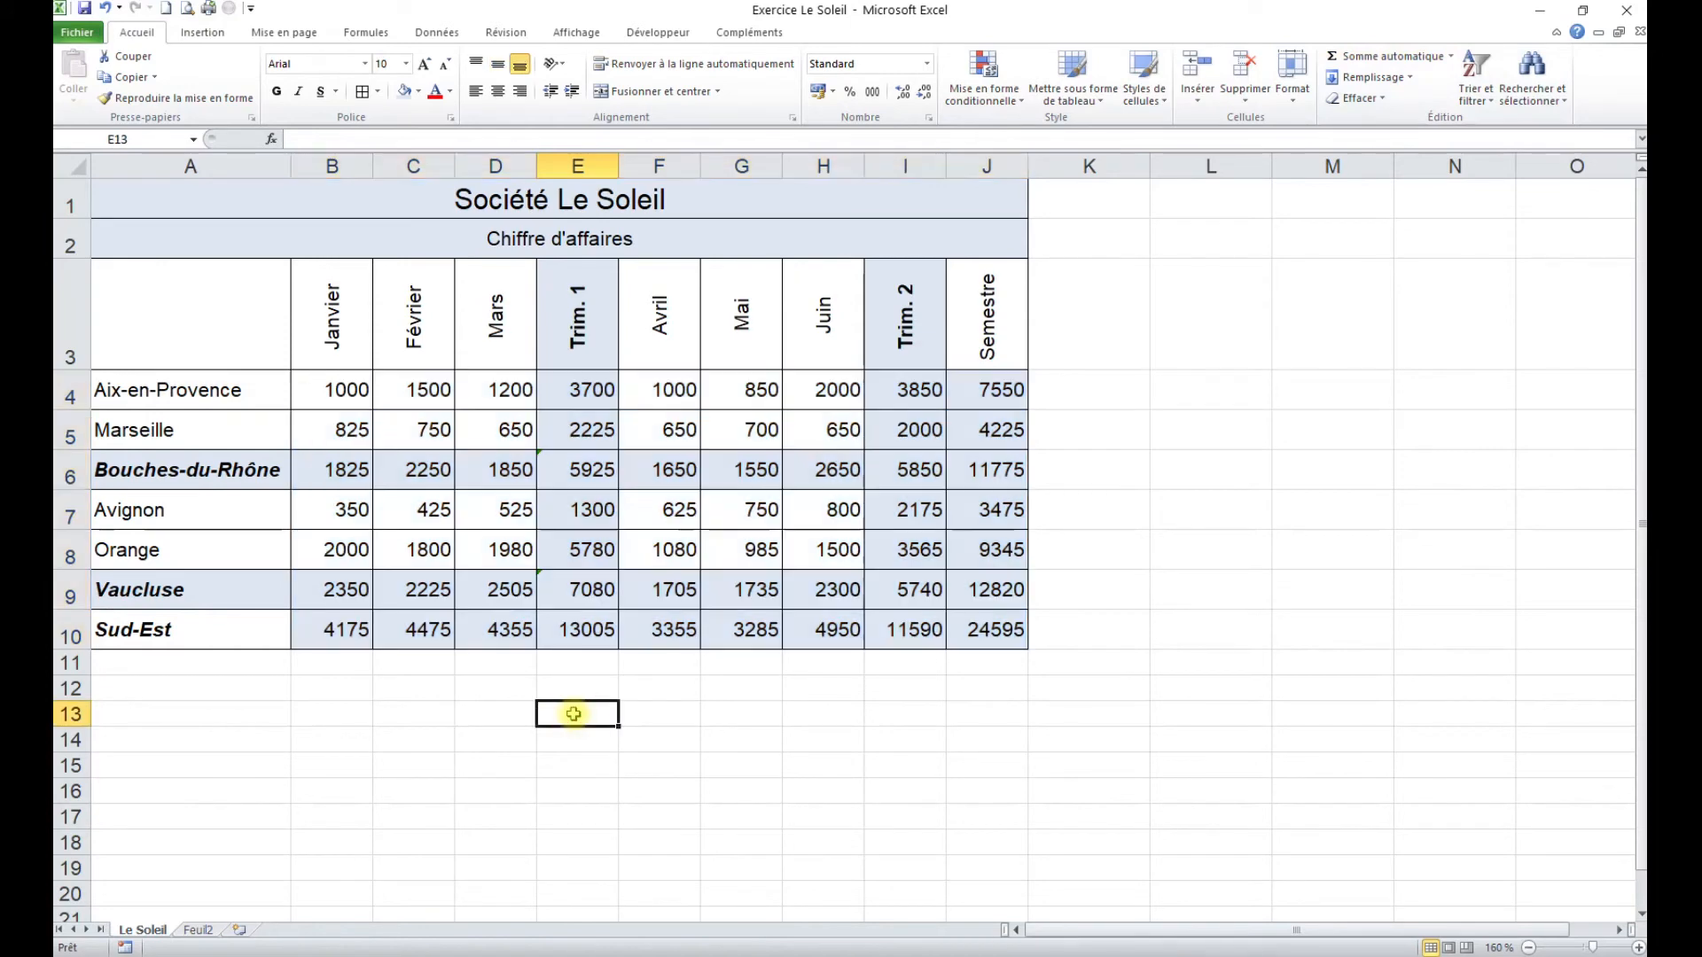
# Create a custom page header from the print preview, with EXCEL in the left section and "Société le Soleil" in the right section.
pyautogui.click(189, 11)
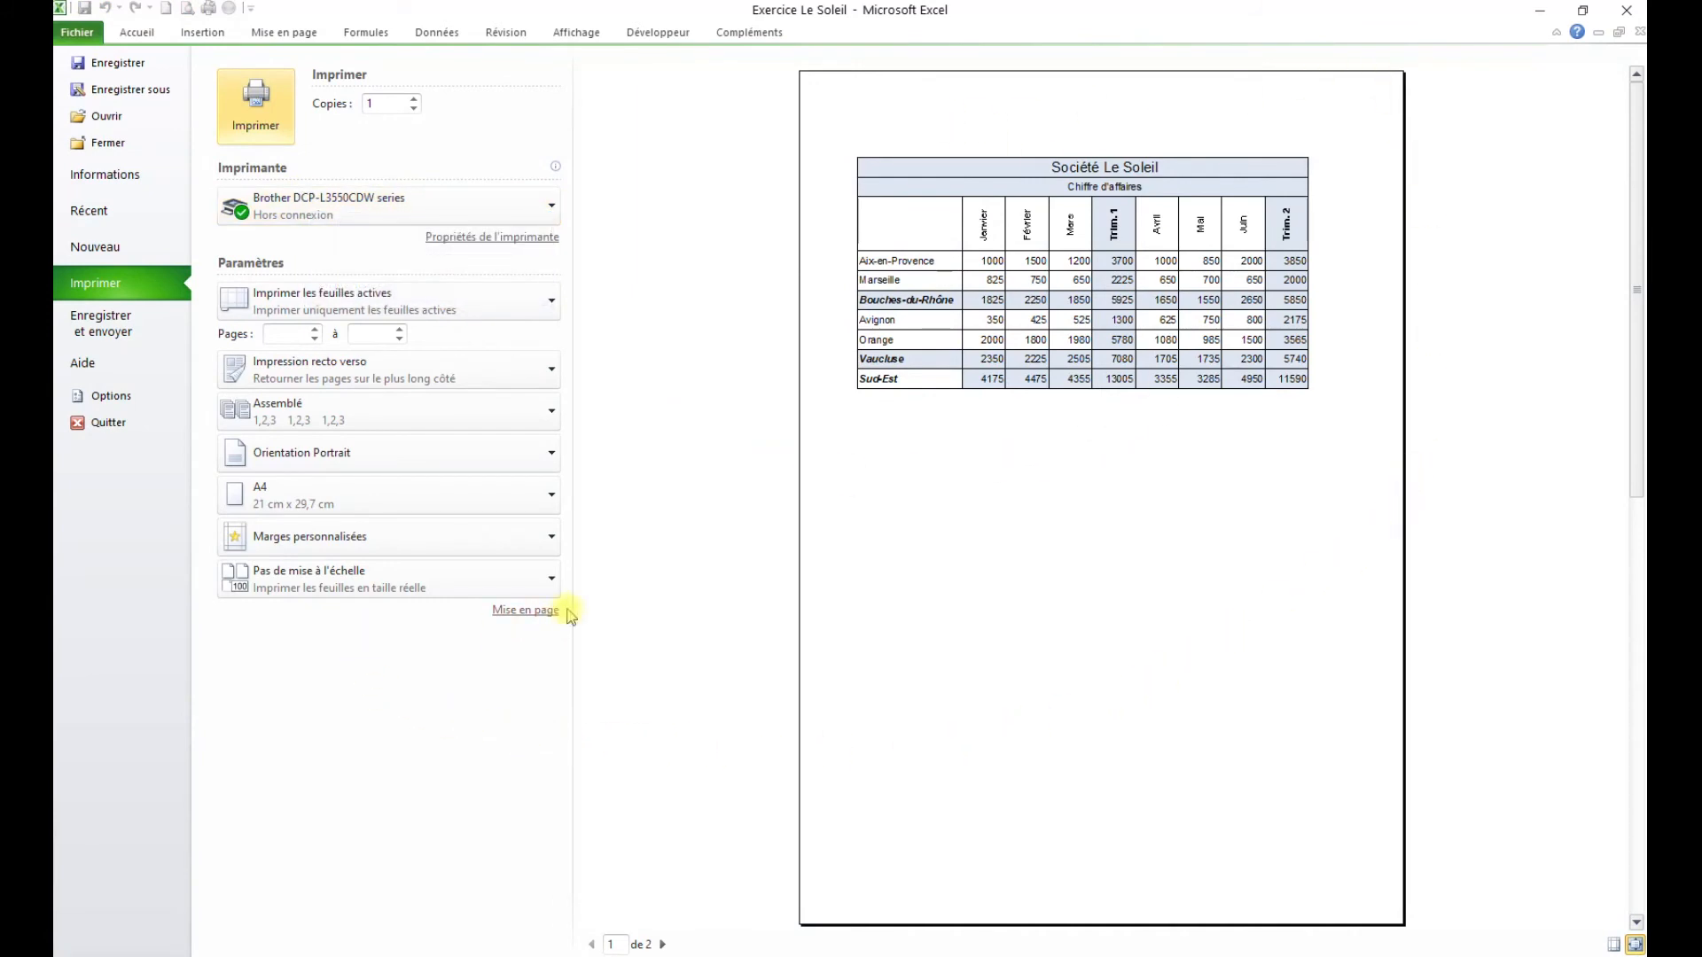
pyautogui.click(503, 611)
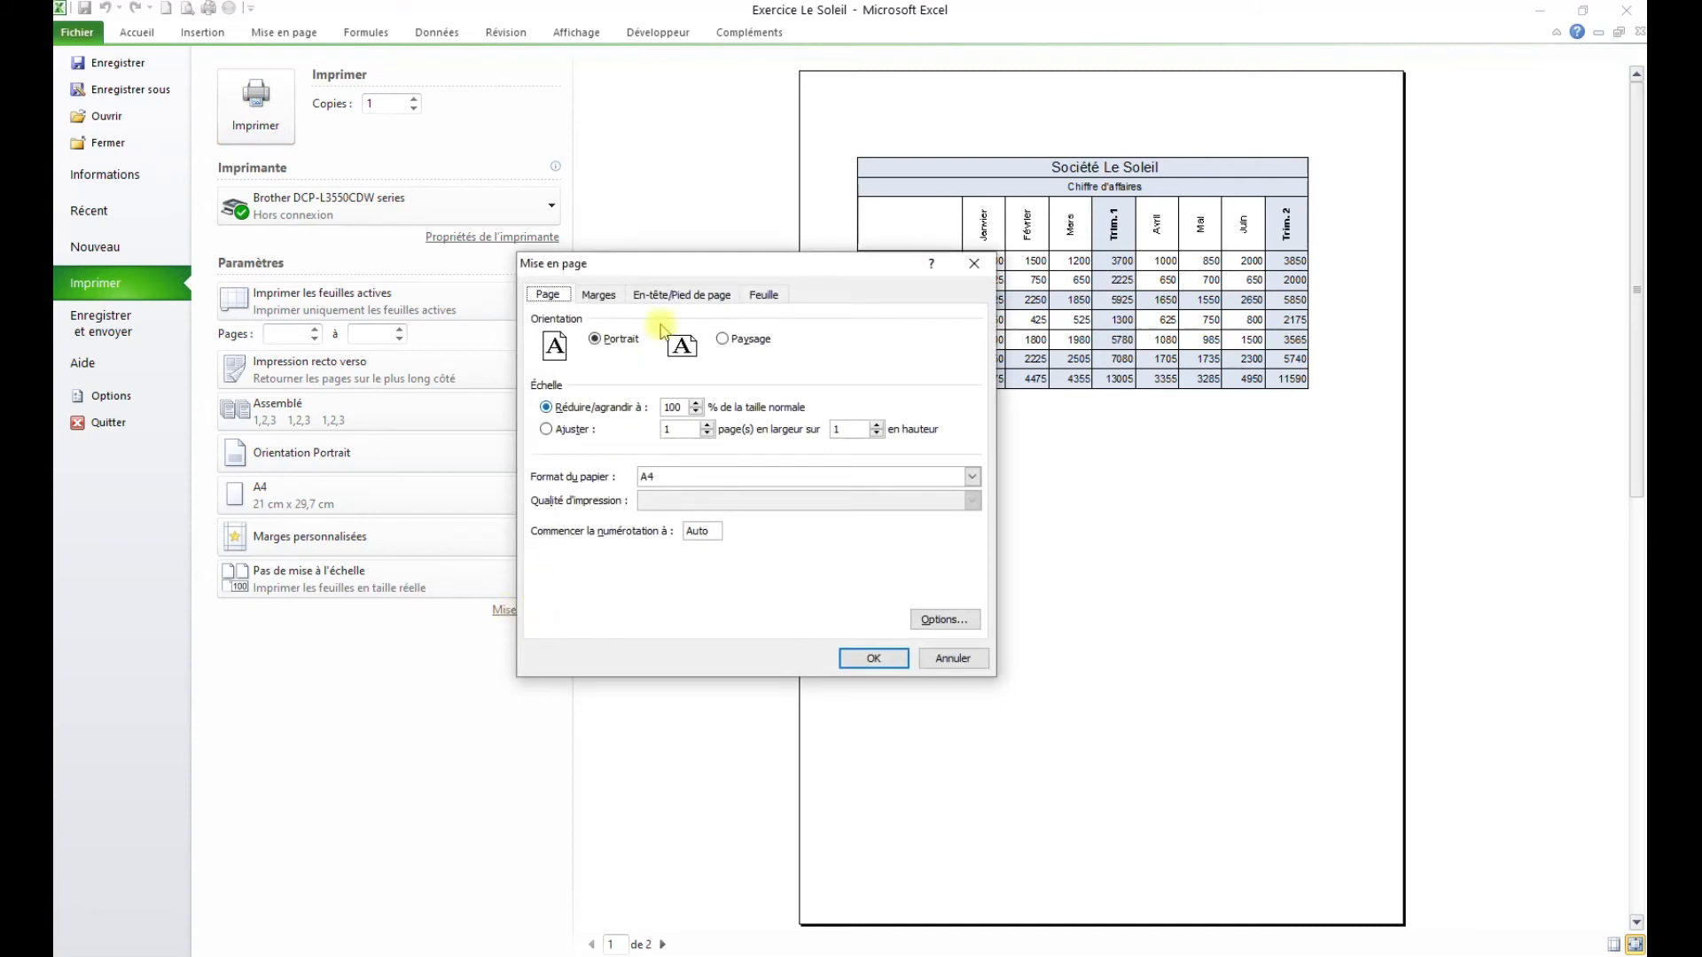
pyautogui.click(673, 298)
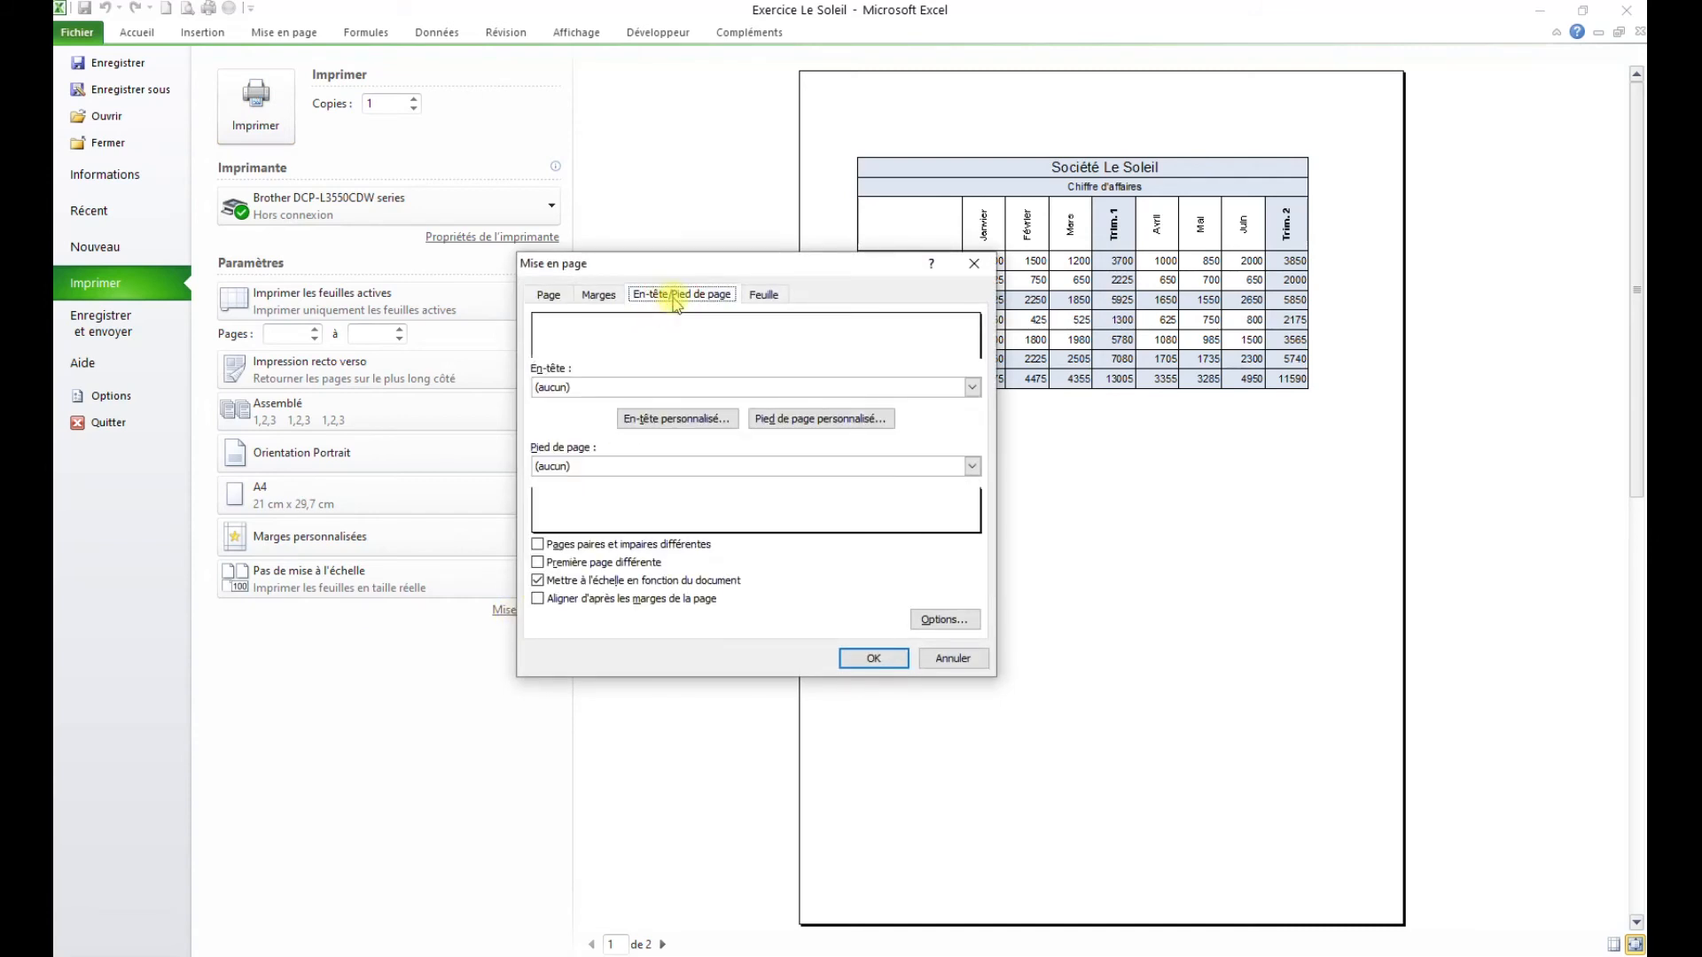
pyautogui.click(663, 421)
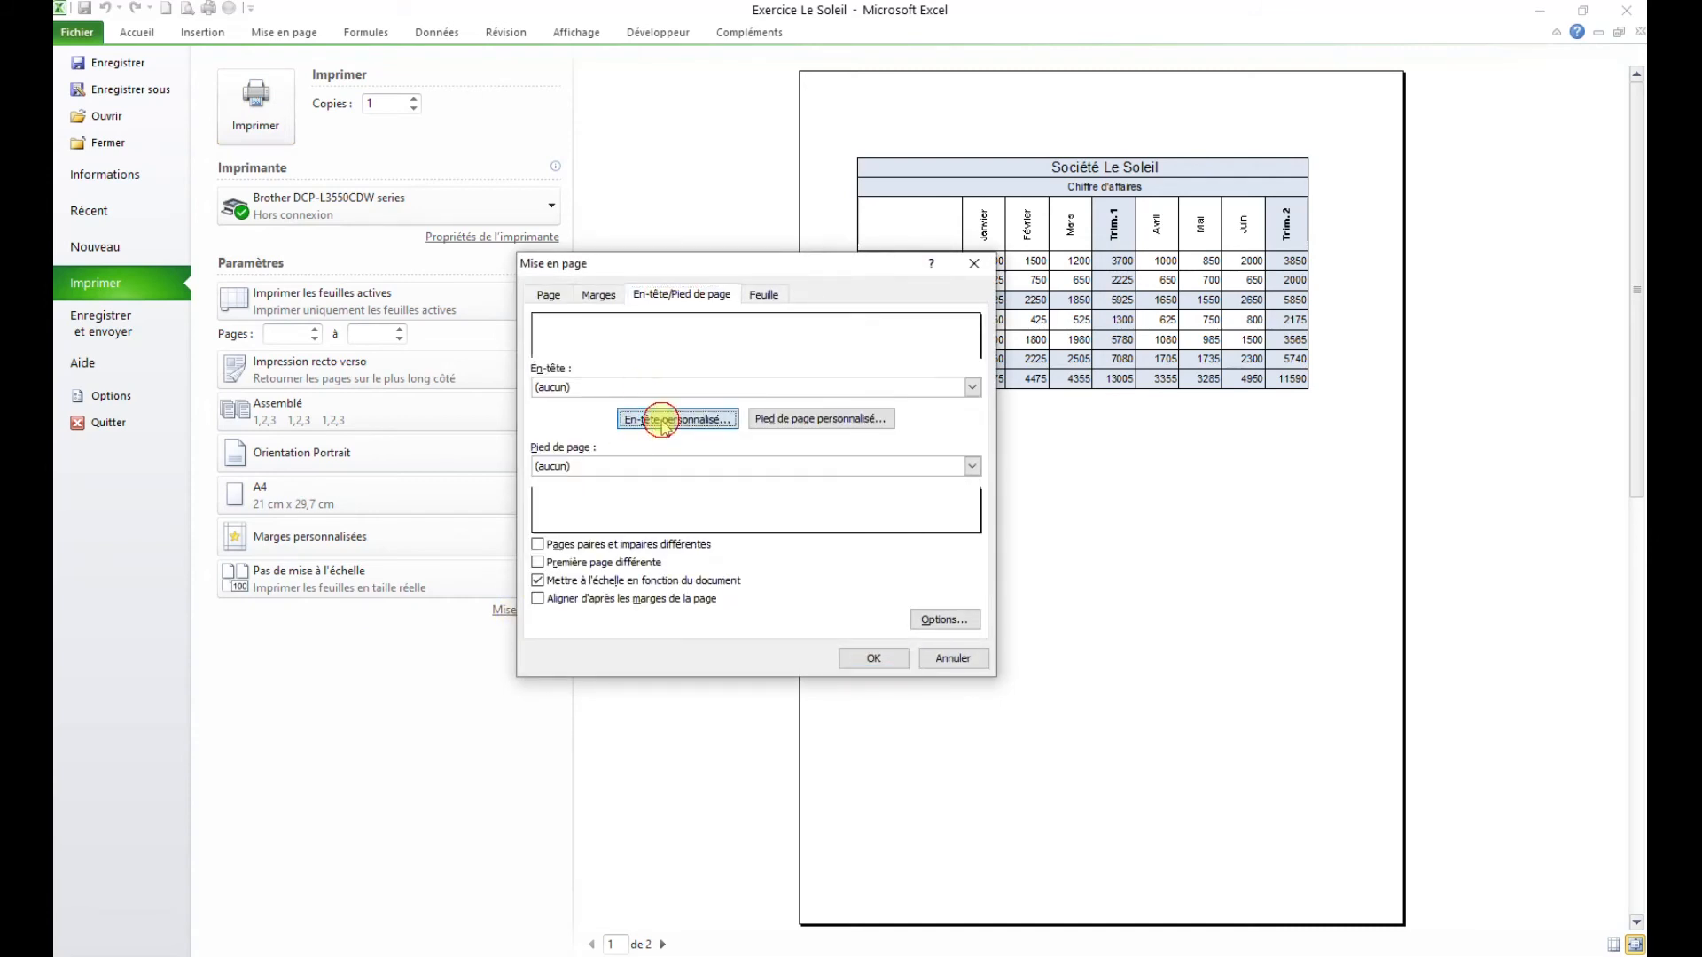
pyautogui.click(580, 530)
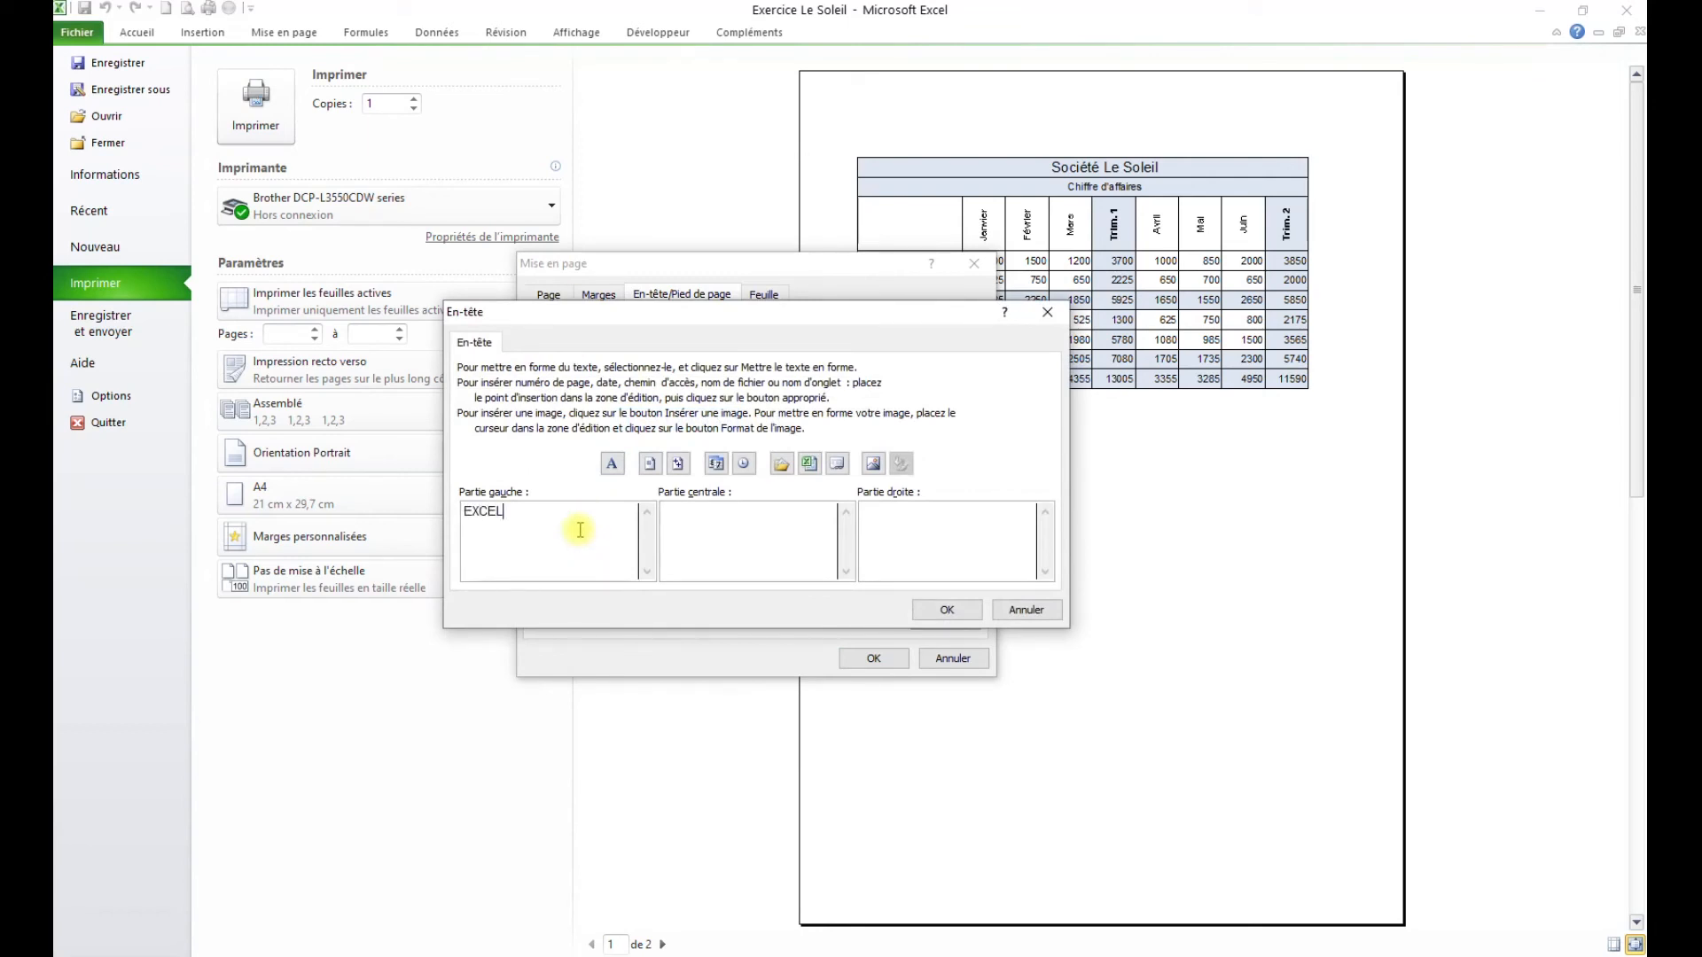
pyautogui.press('Tab')
pyautogui.write('Société le Soleil')
pyautogui.click(950, 611)
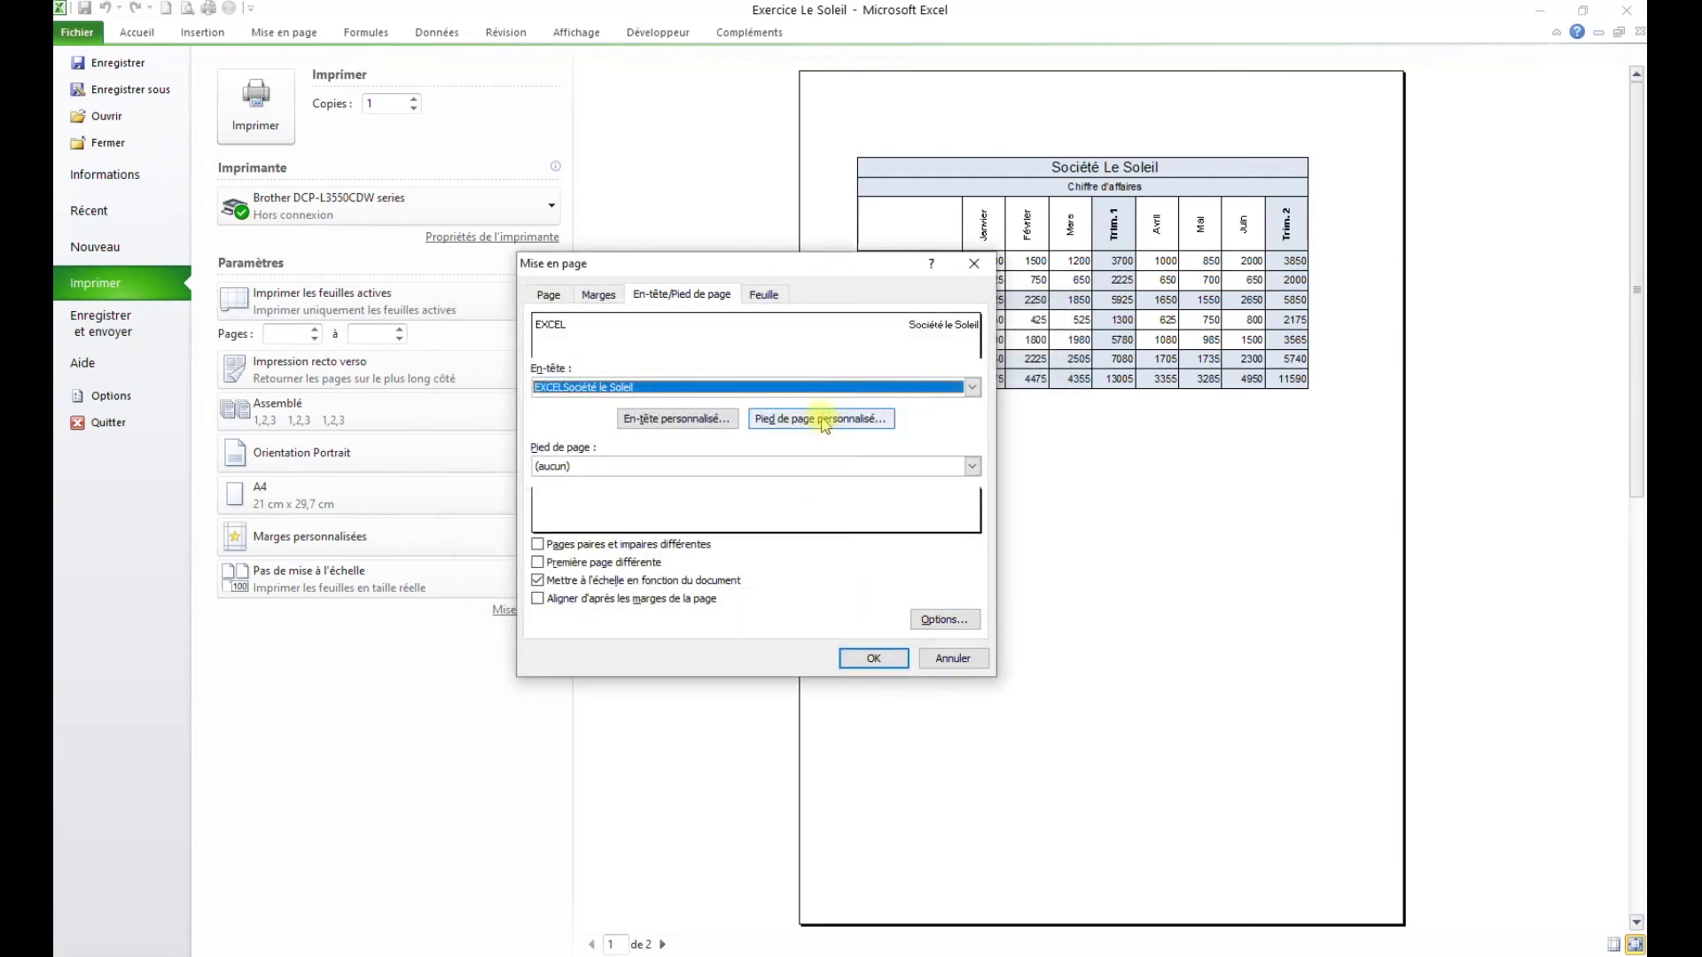
# Create a custom footer with "Exercice" in the centre section, and centre the table horizontally and vertically on the page.
pyautogui.click(824, 421)
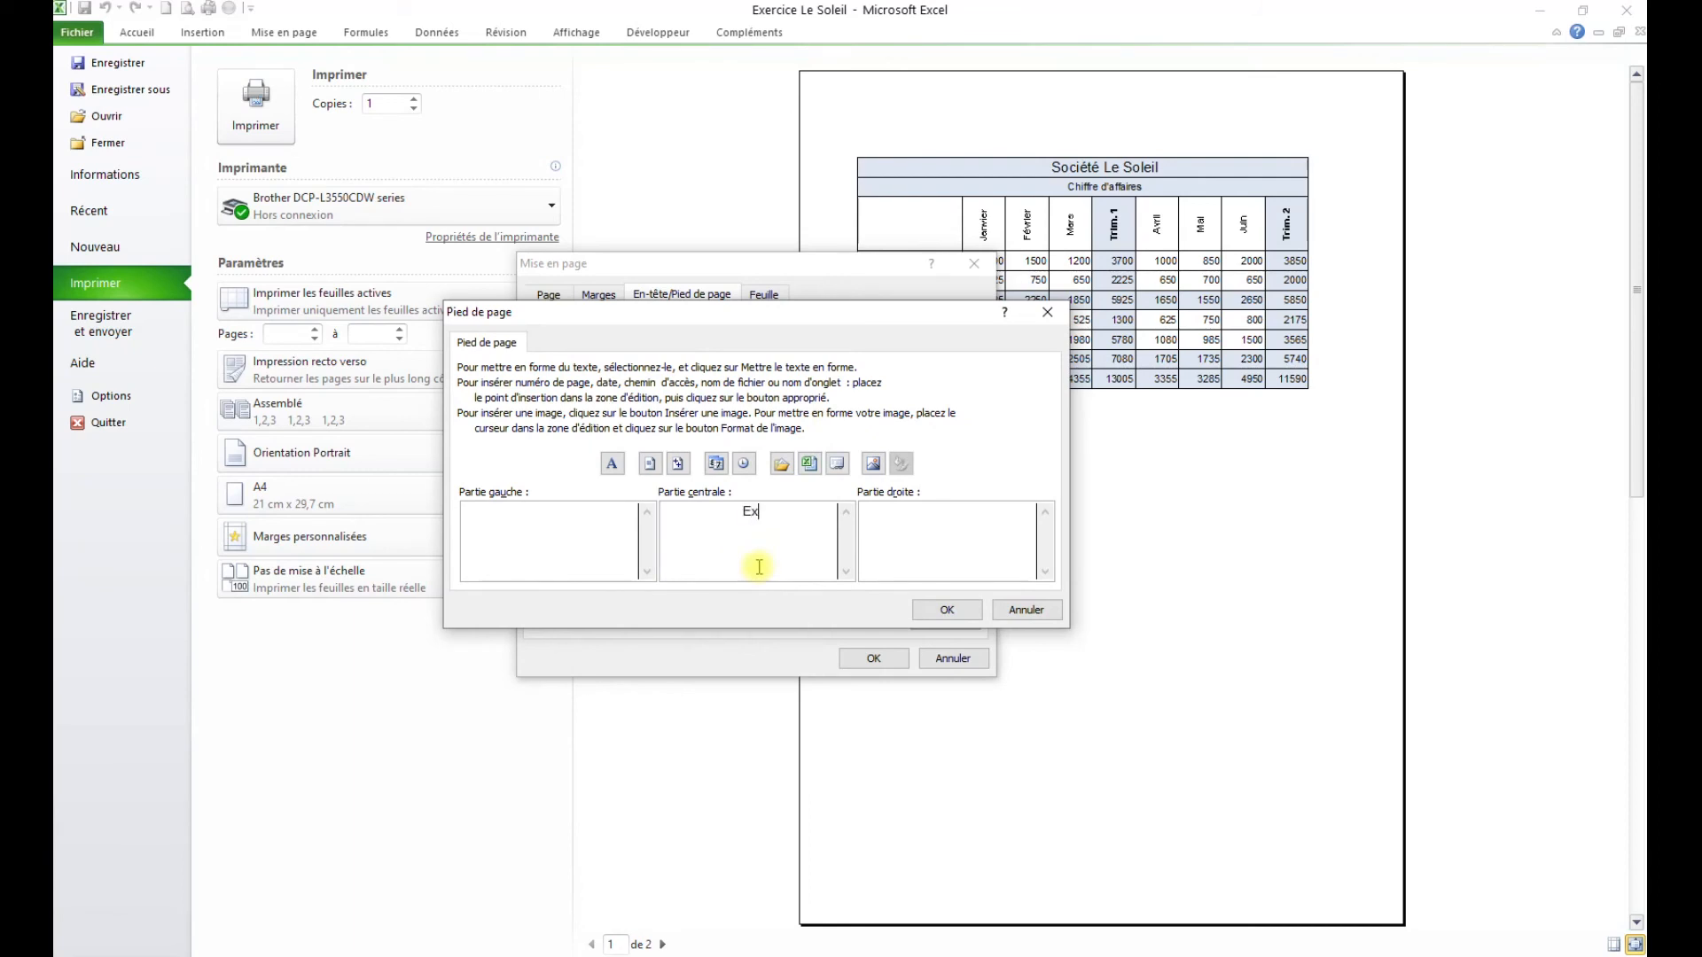
pyautogui.click(949, 611)
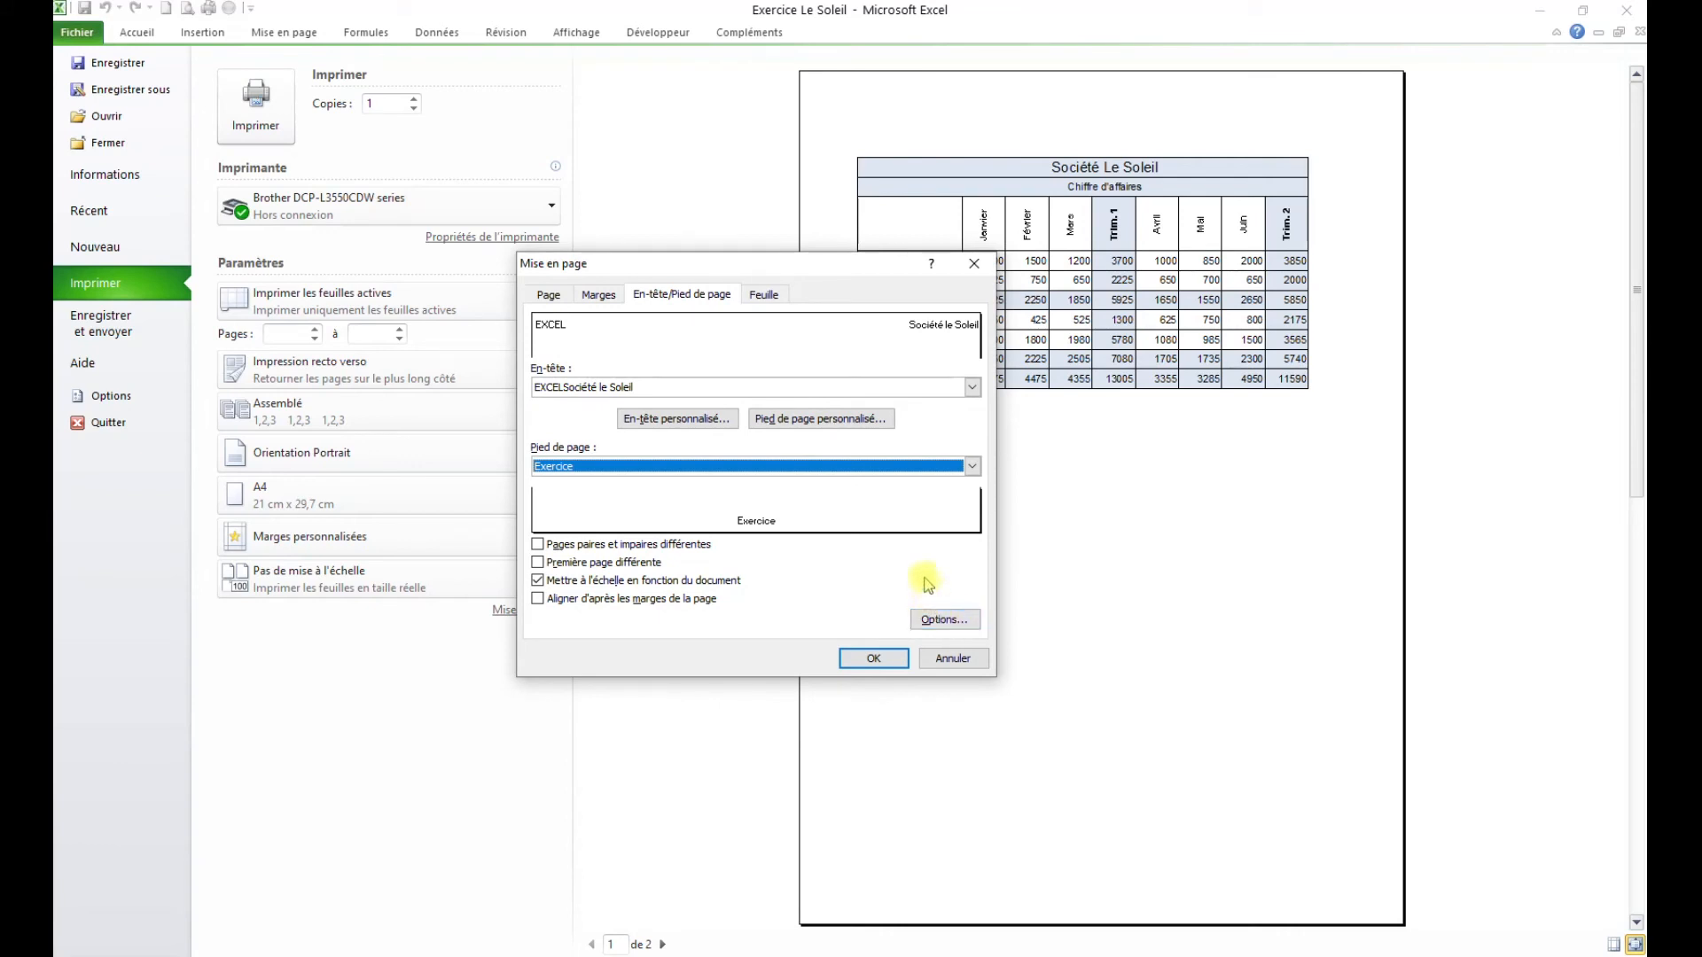
pyautogui.click(596, 294)
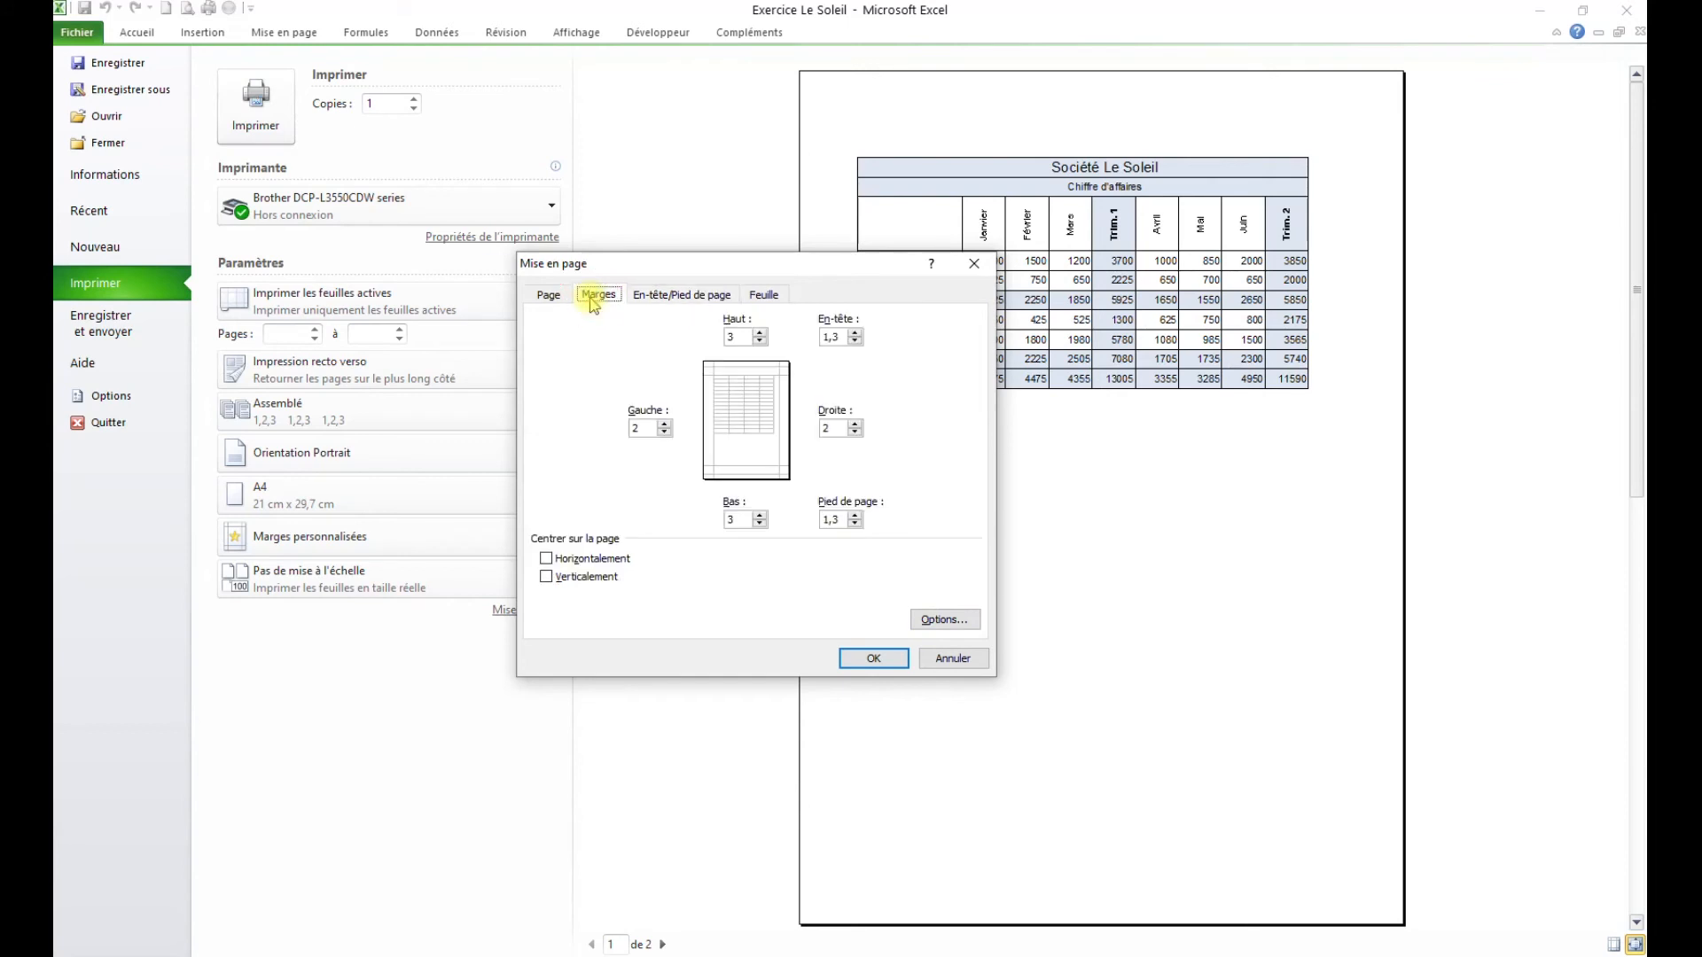
pyautogui.click(578, 558)
pyautogui.click(581, 577)
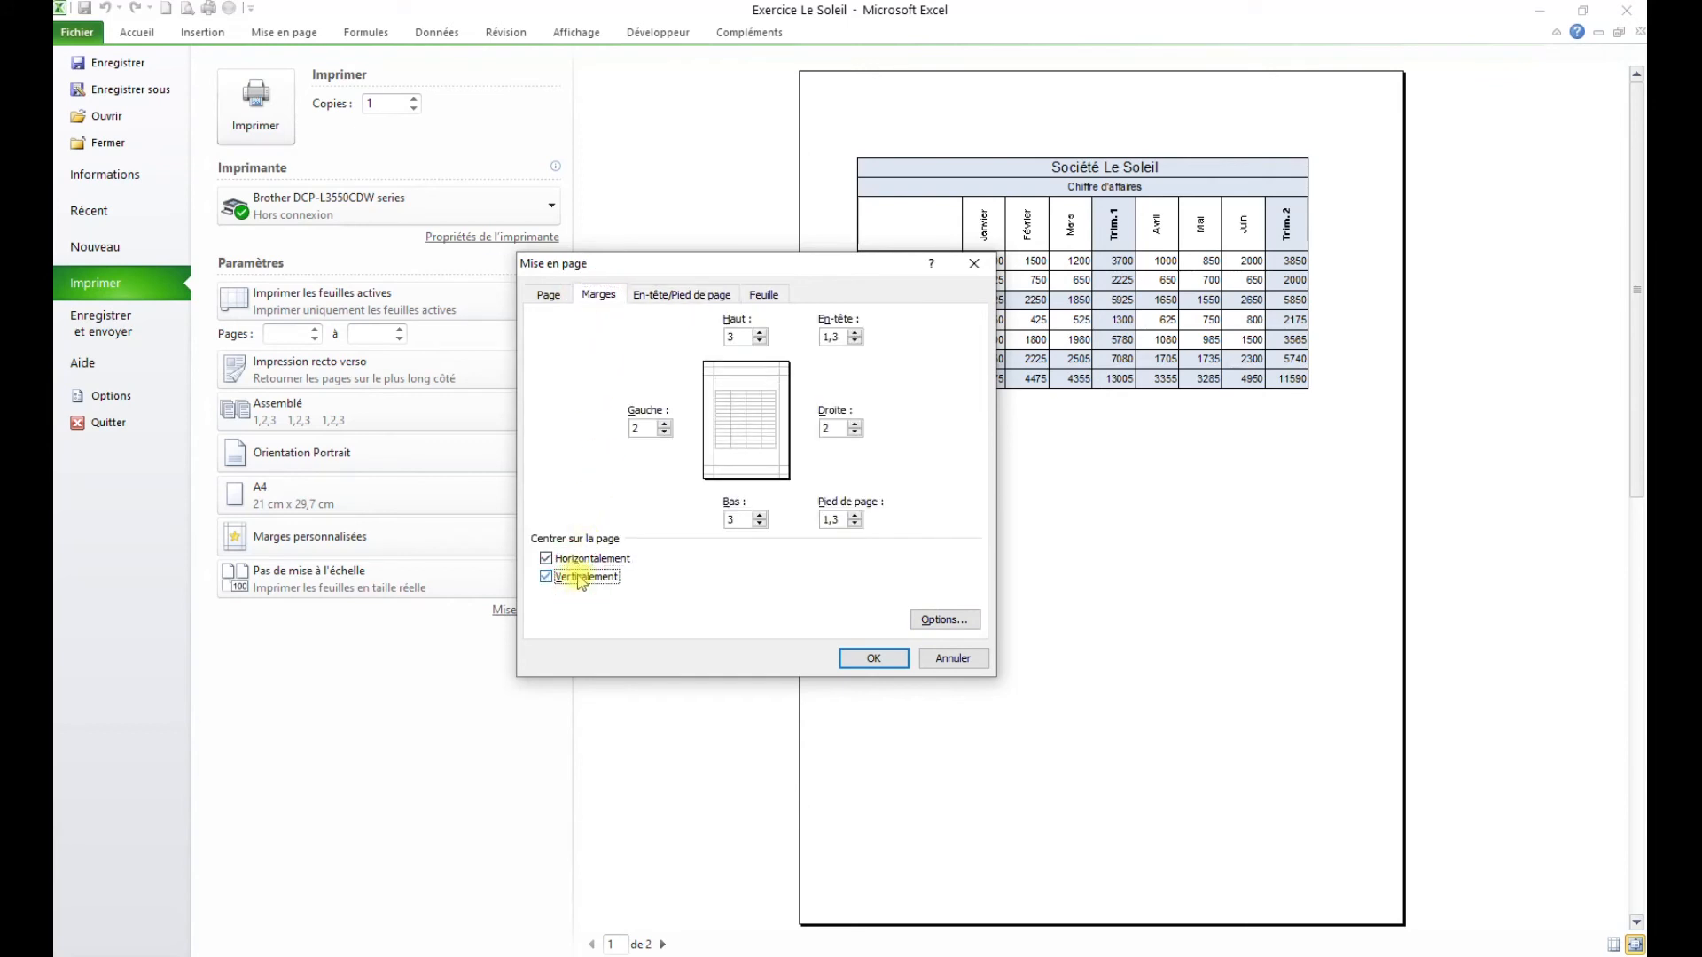
pyautogui.click(871, 671)
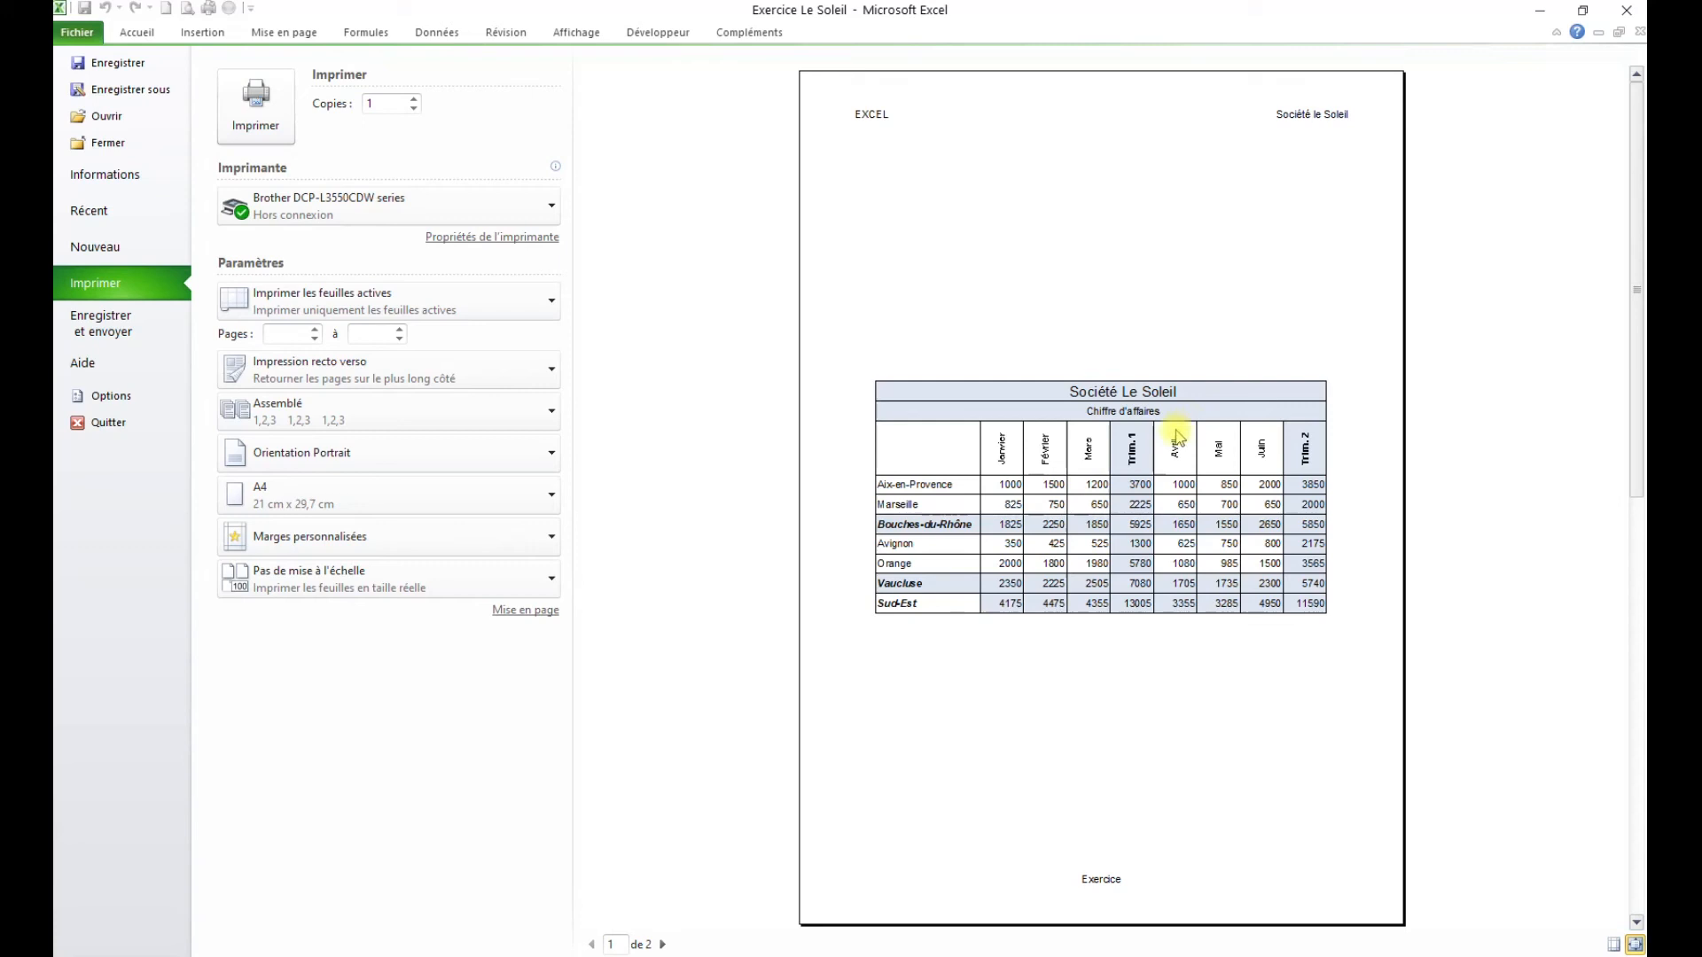
# Scale the Le Soleil sheet to print 1 page wide and 1 page high.
pyautogui.click(137, 32)
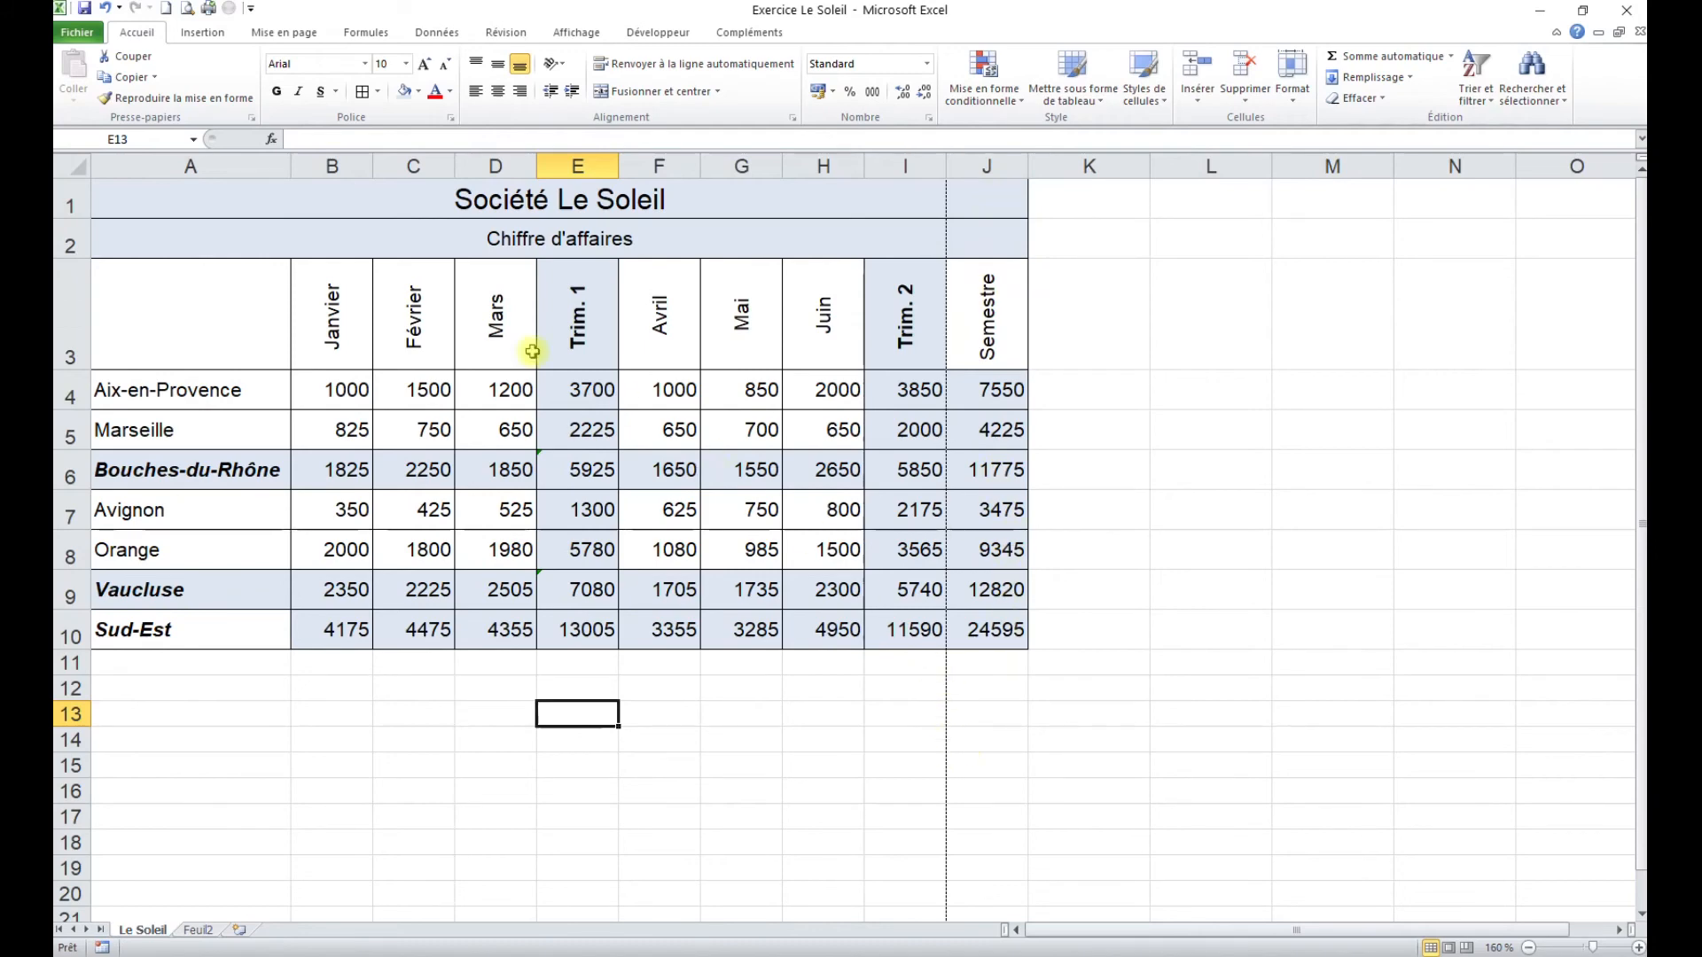
pyautogui.click(185, 11)
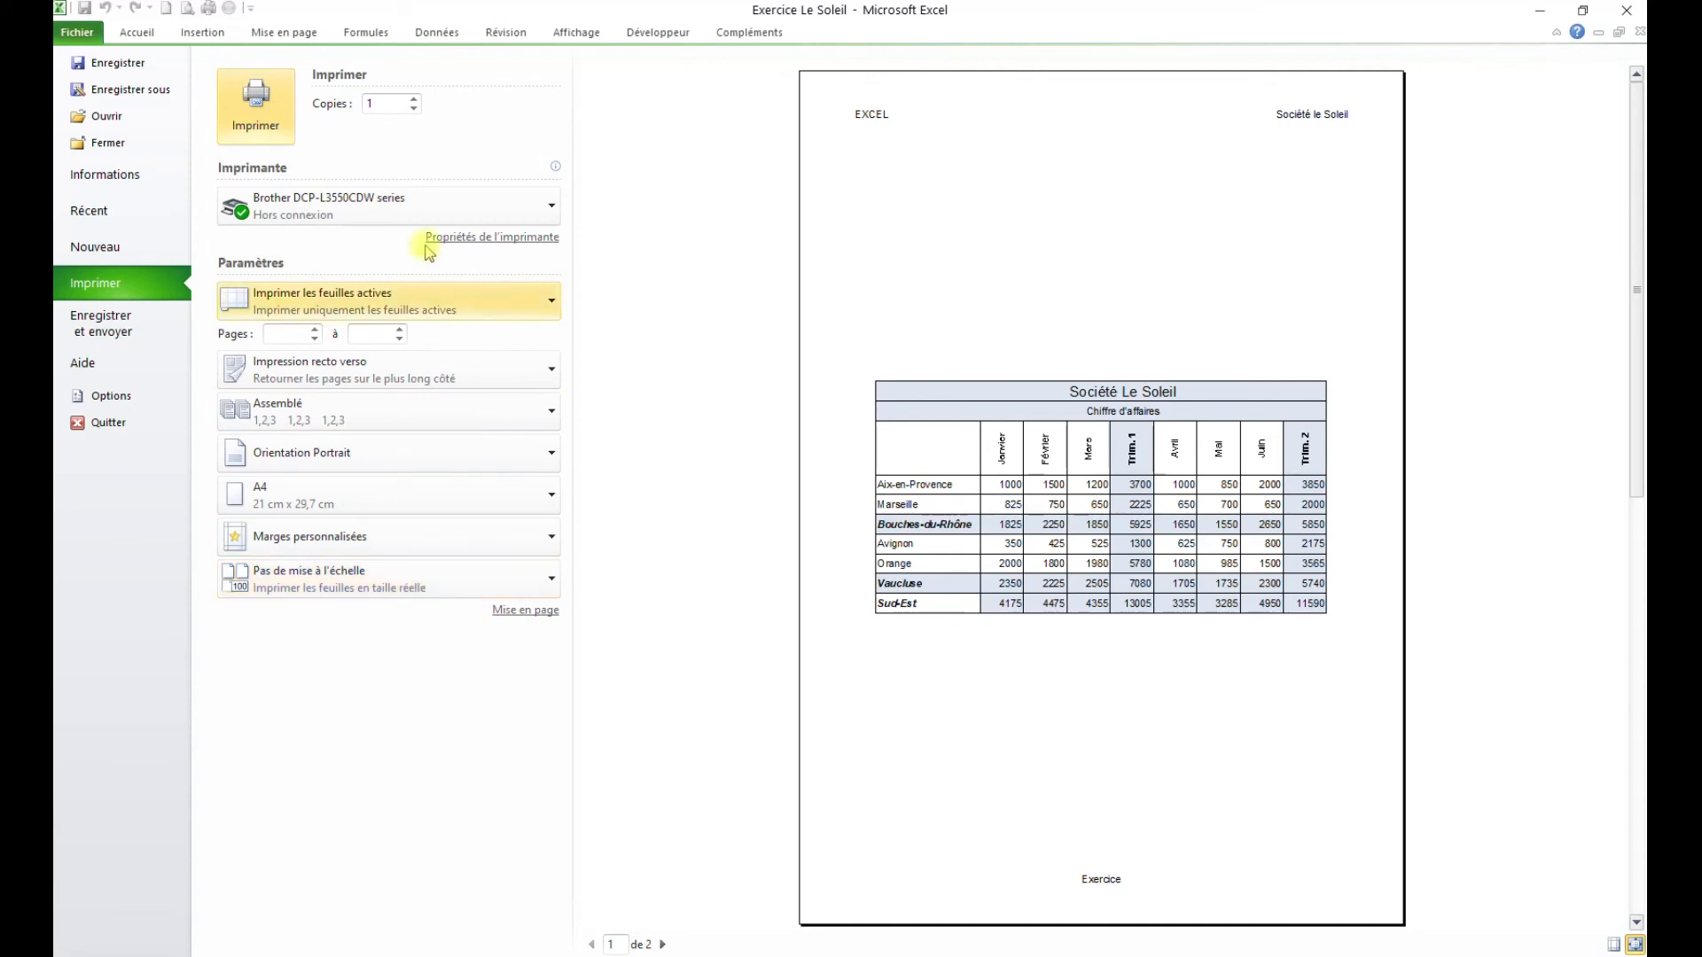
pyautogui.click(283, 33)
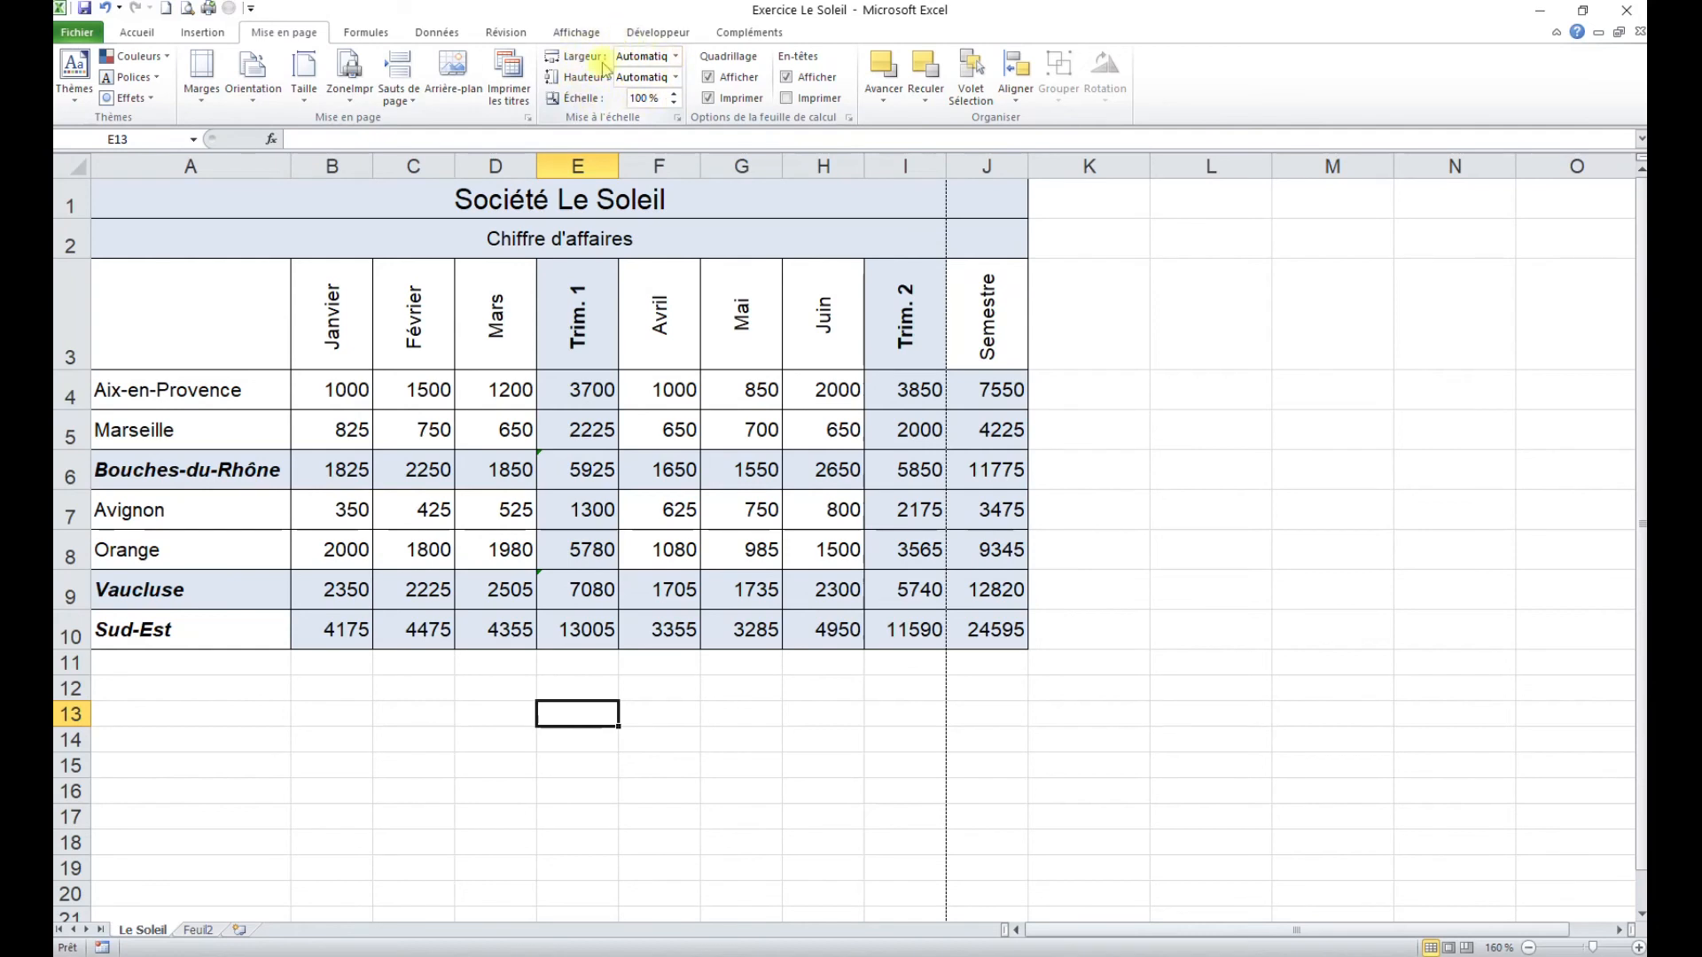
pyautogui.click(678, 58)
pyautogui.click(682, 88)
pyautogui.click(677, 78)
pyautogui.click(656, 108)
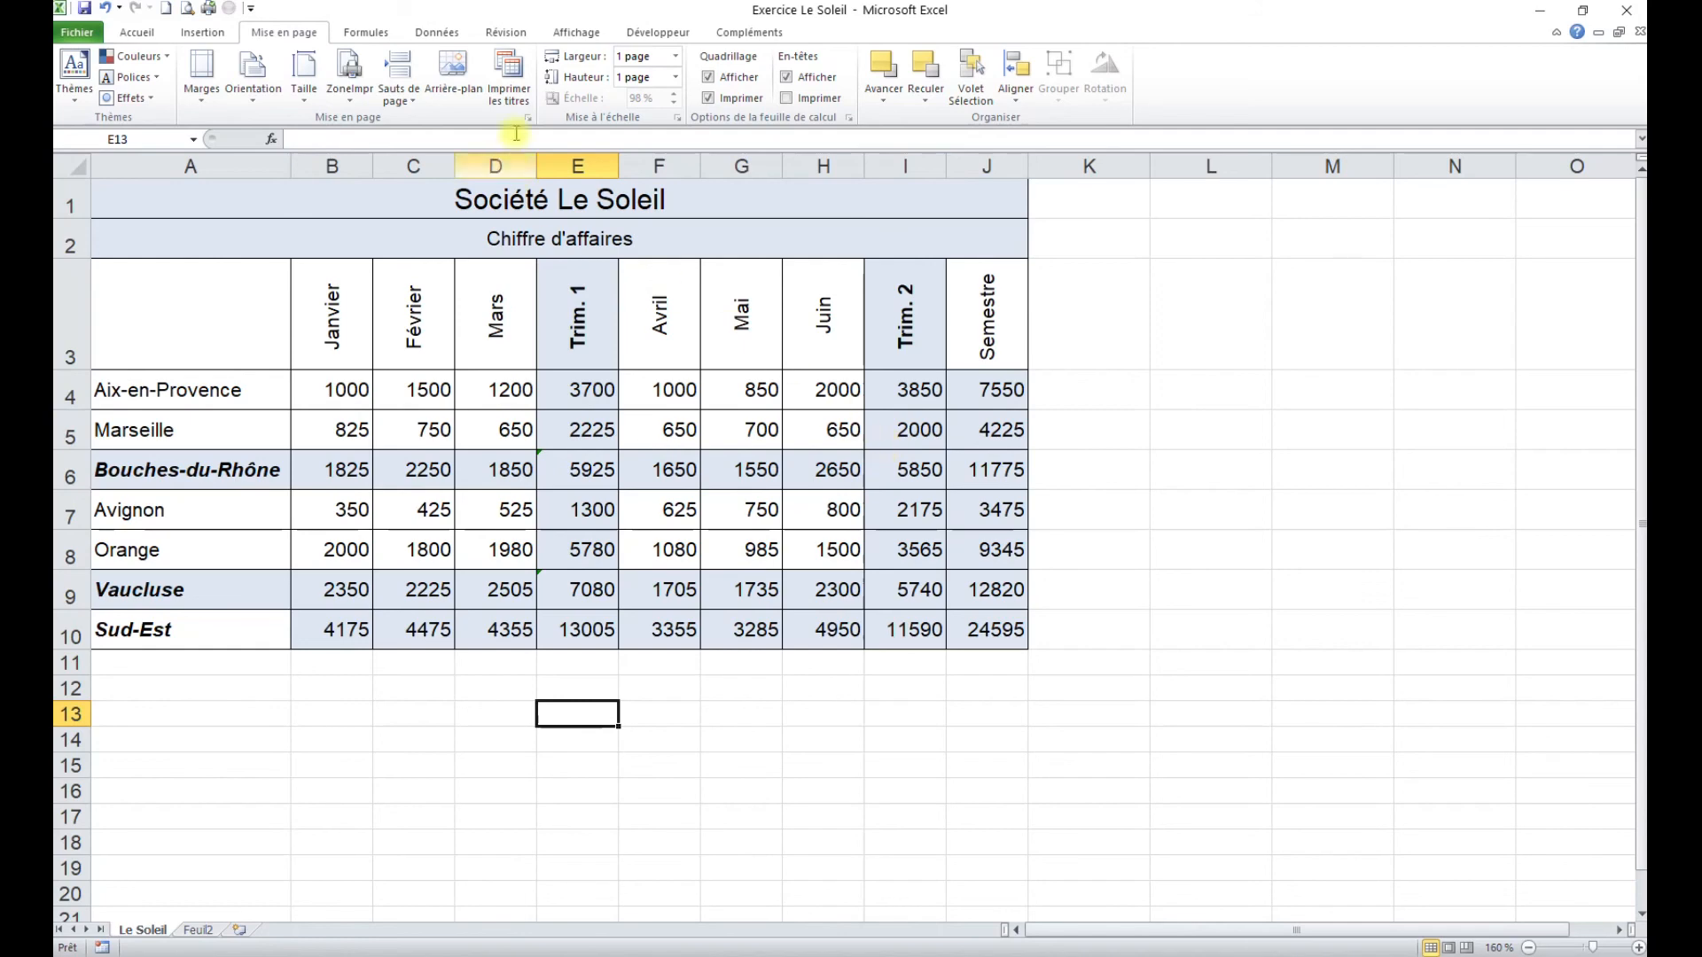
# Check the one-page fit in the print preview, look through the available scaling options, and return to the worksheet.
pyautogui.click(187, 10)
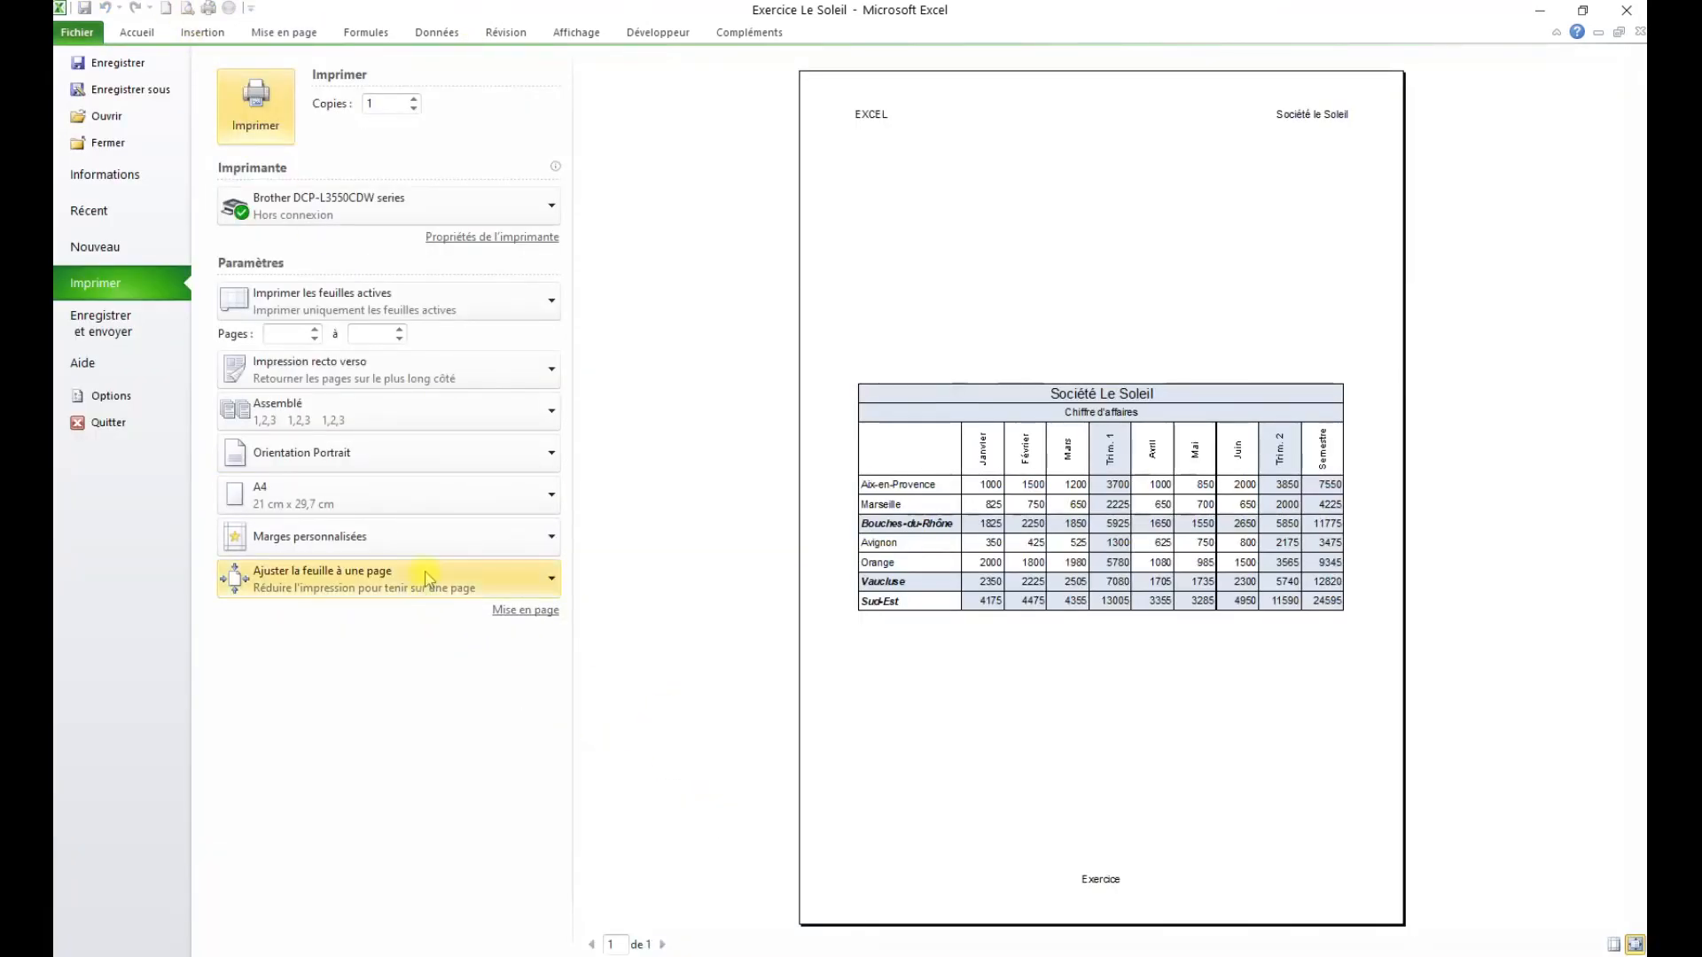
pyautogui.click(435, 590)
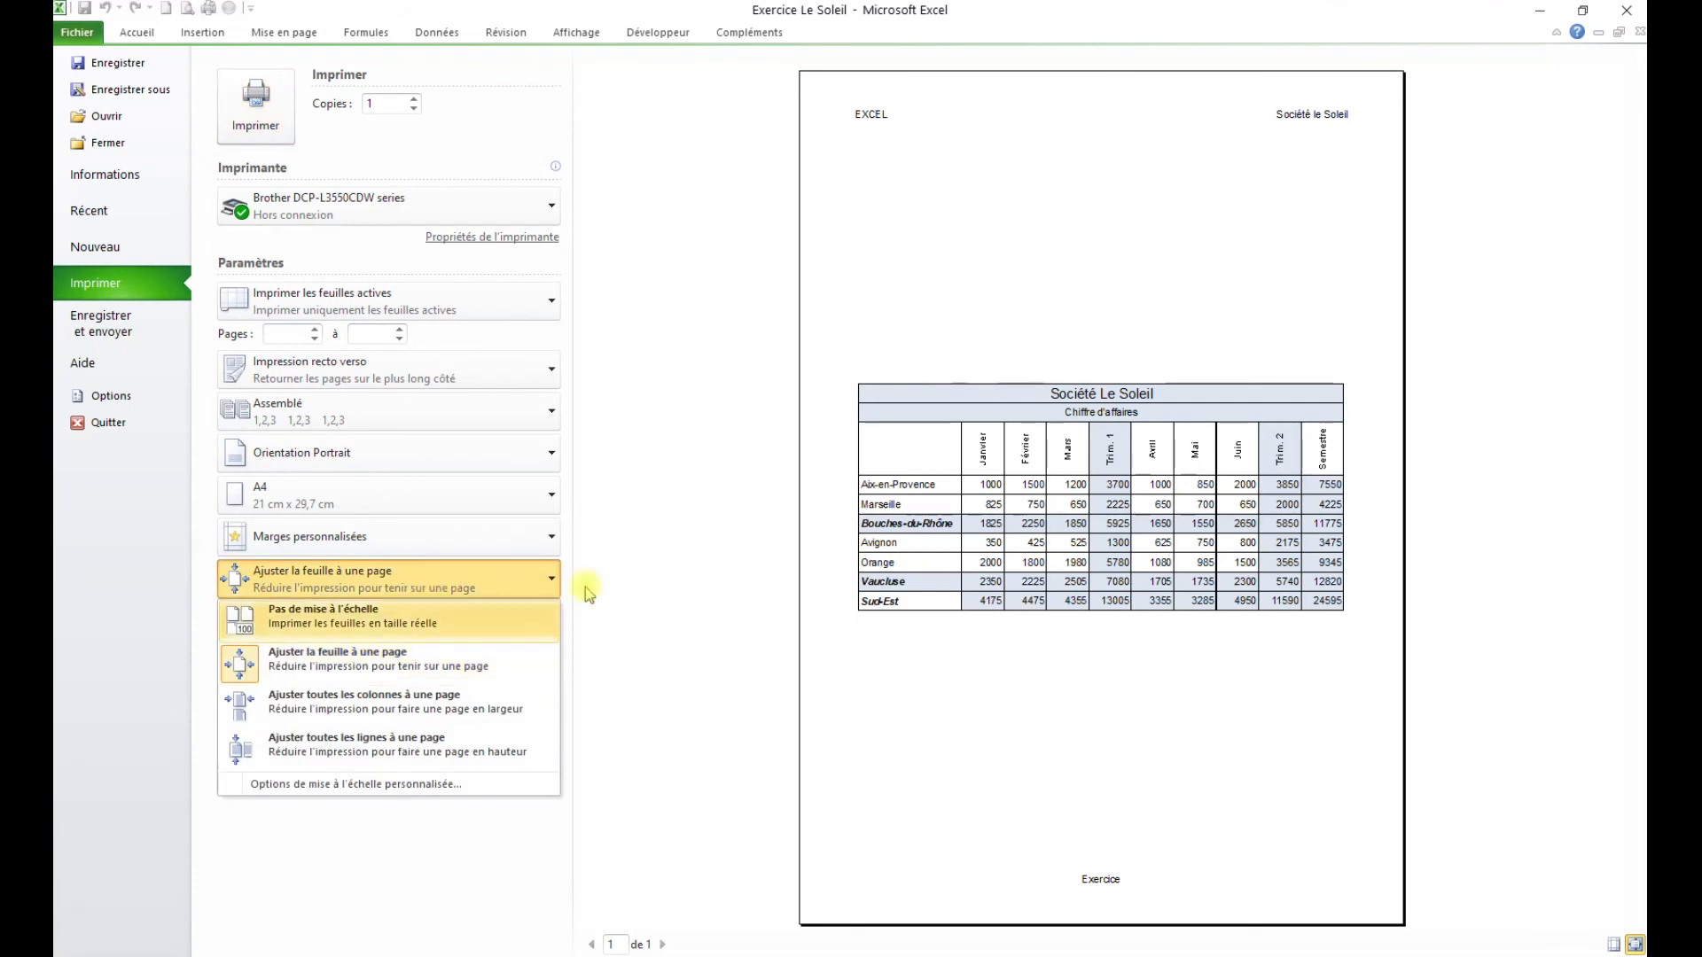
pyautogui.click(683, 455)
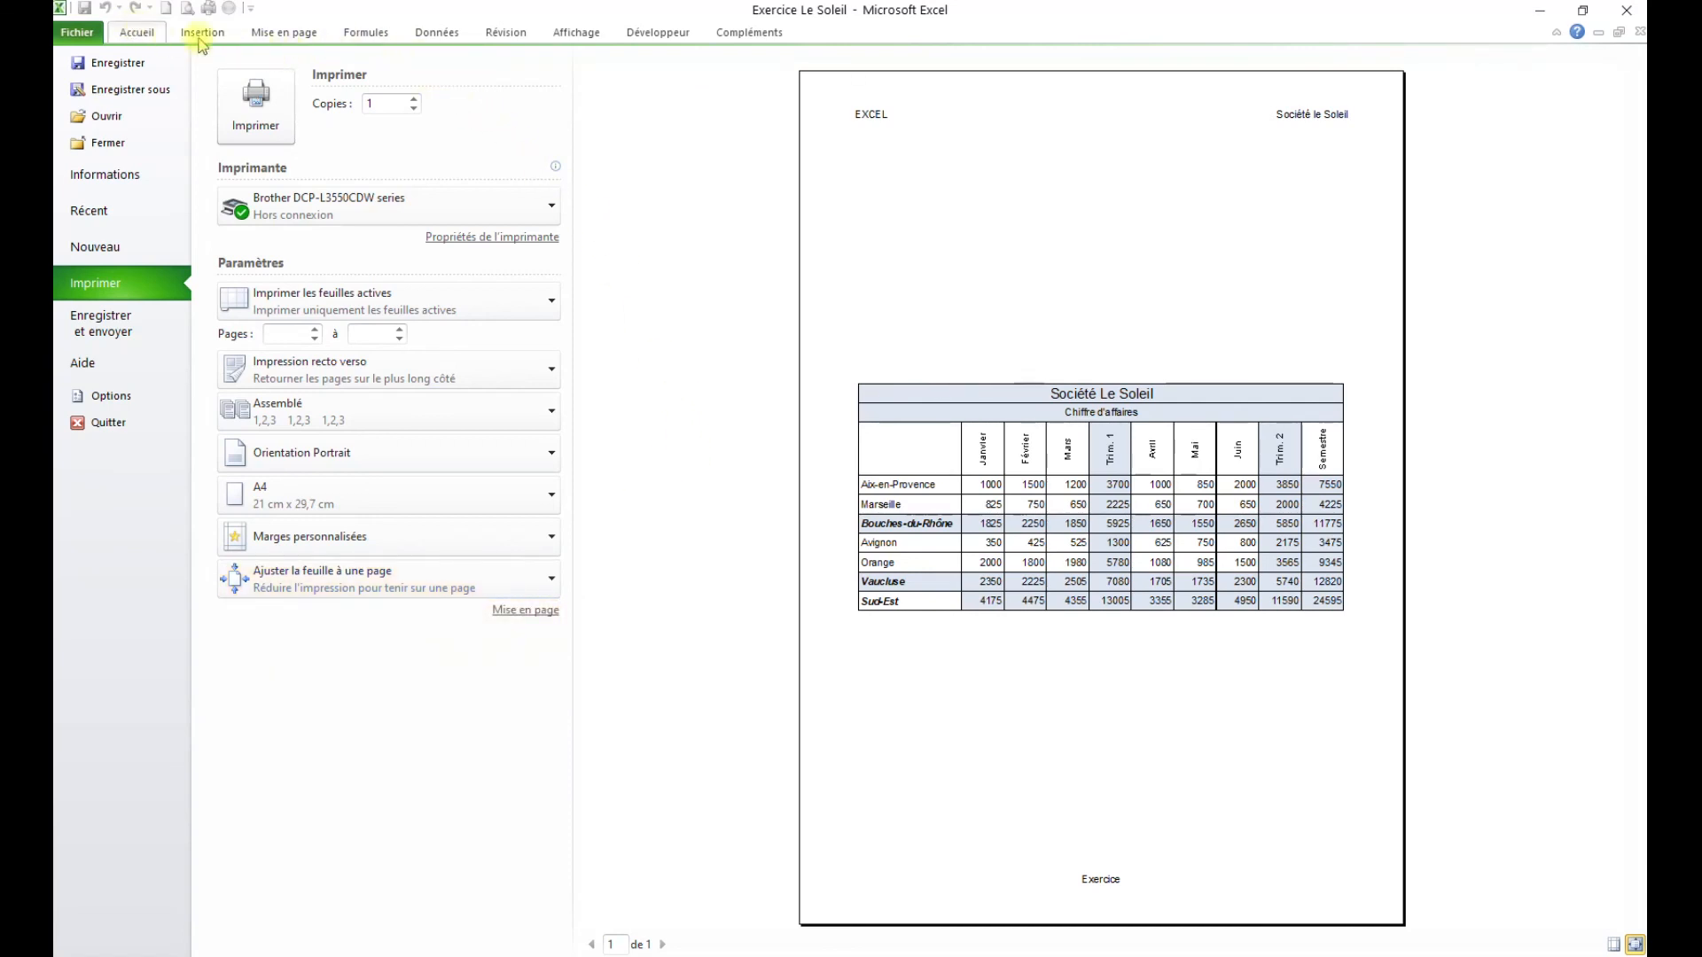
pyautogui.click(149, 32)
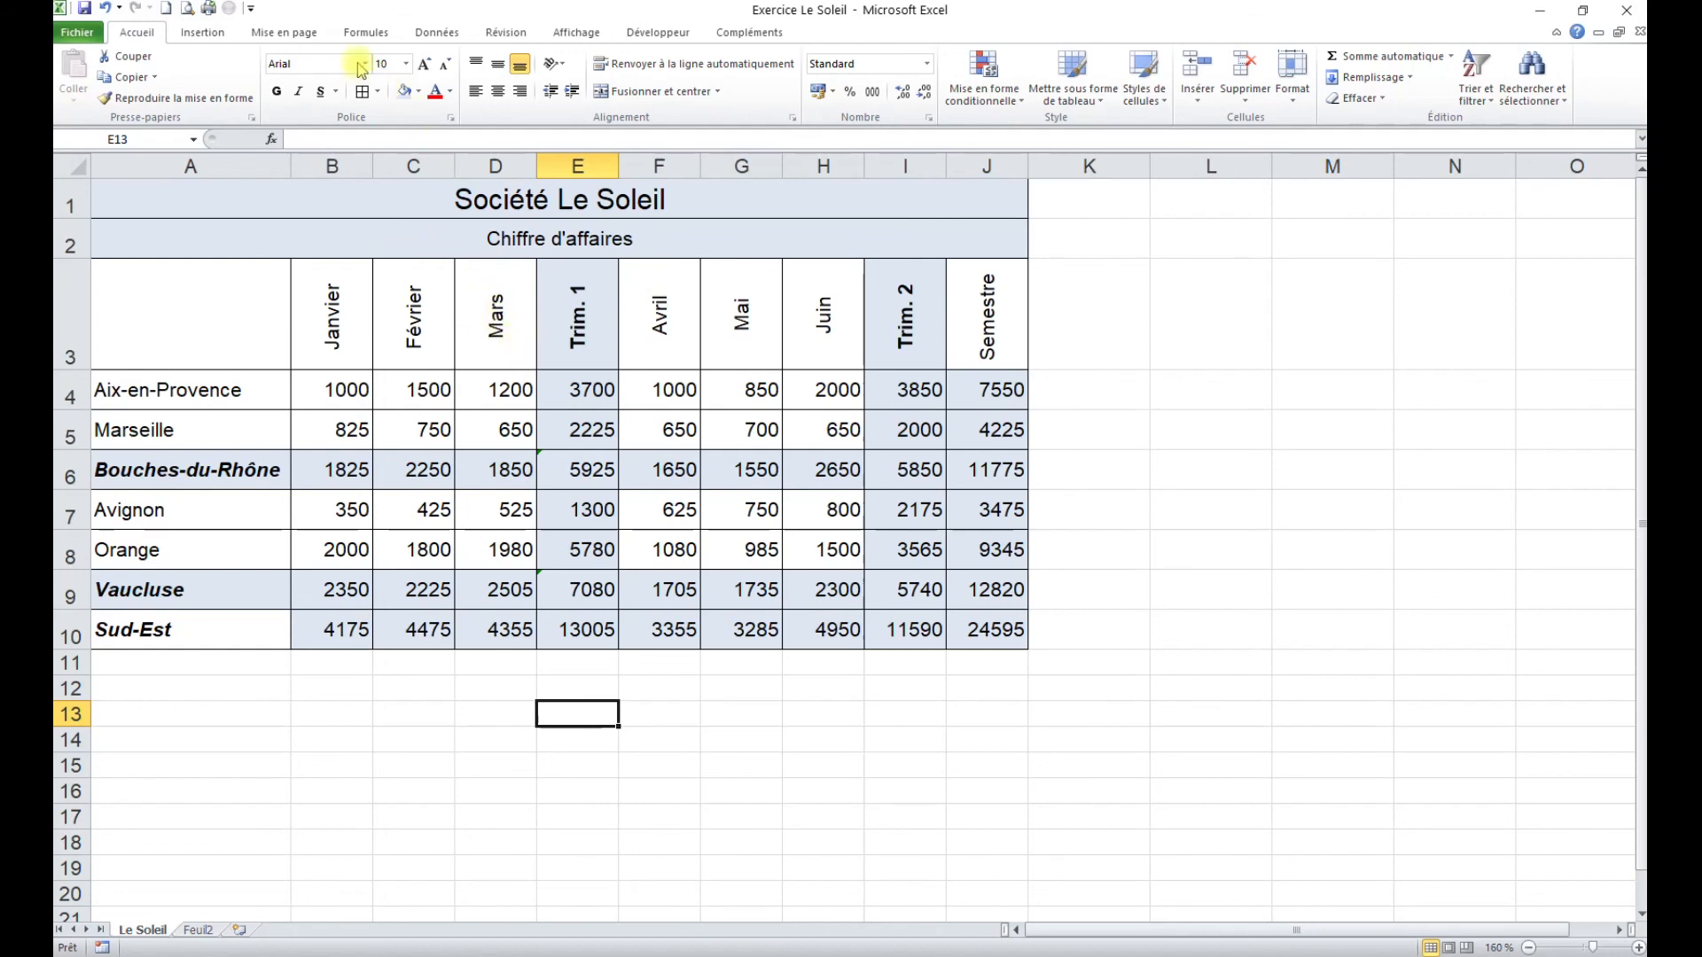
# Review the orientation, scaling and paper settings in the Page Setup dialog, and close it without changes.
pyautogui.click(293, 35)
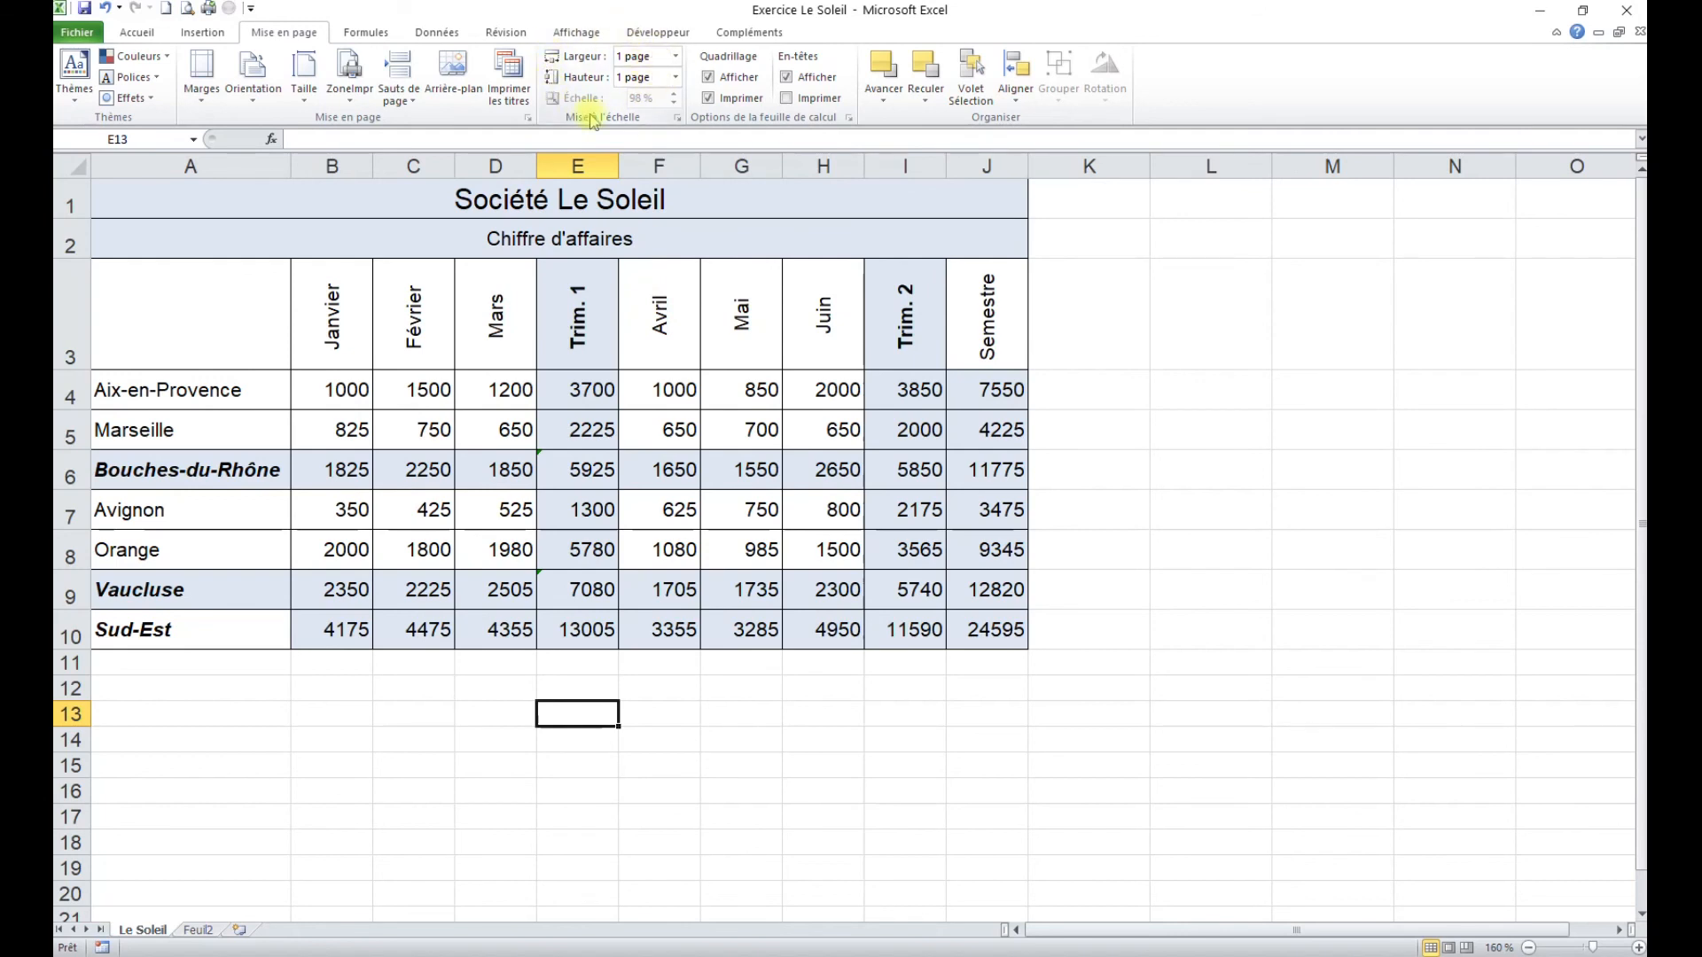
pyautogui.click(529, 118)
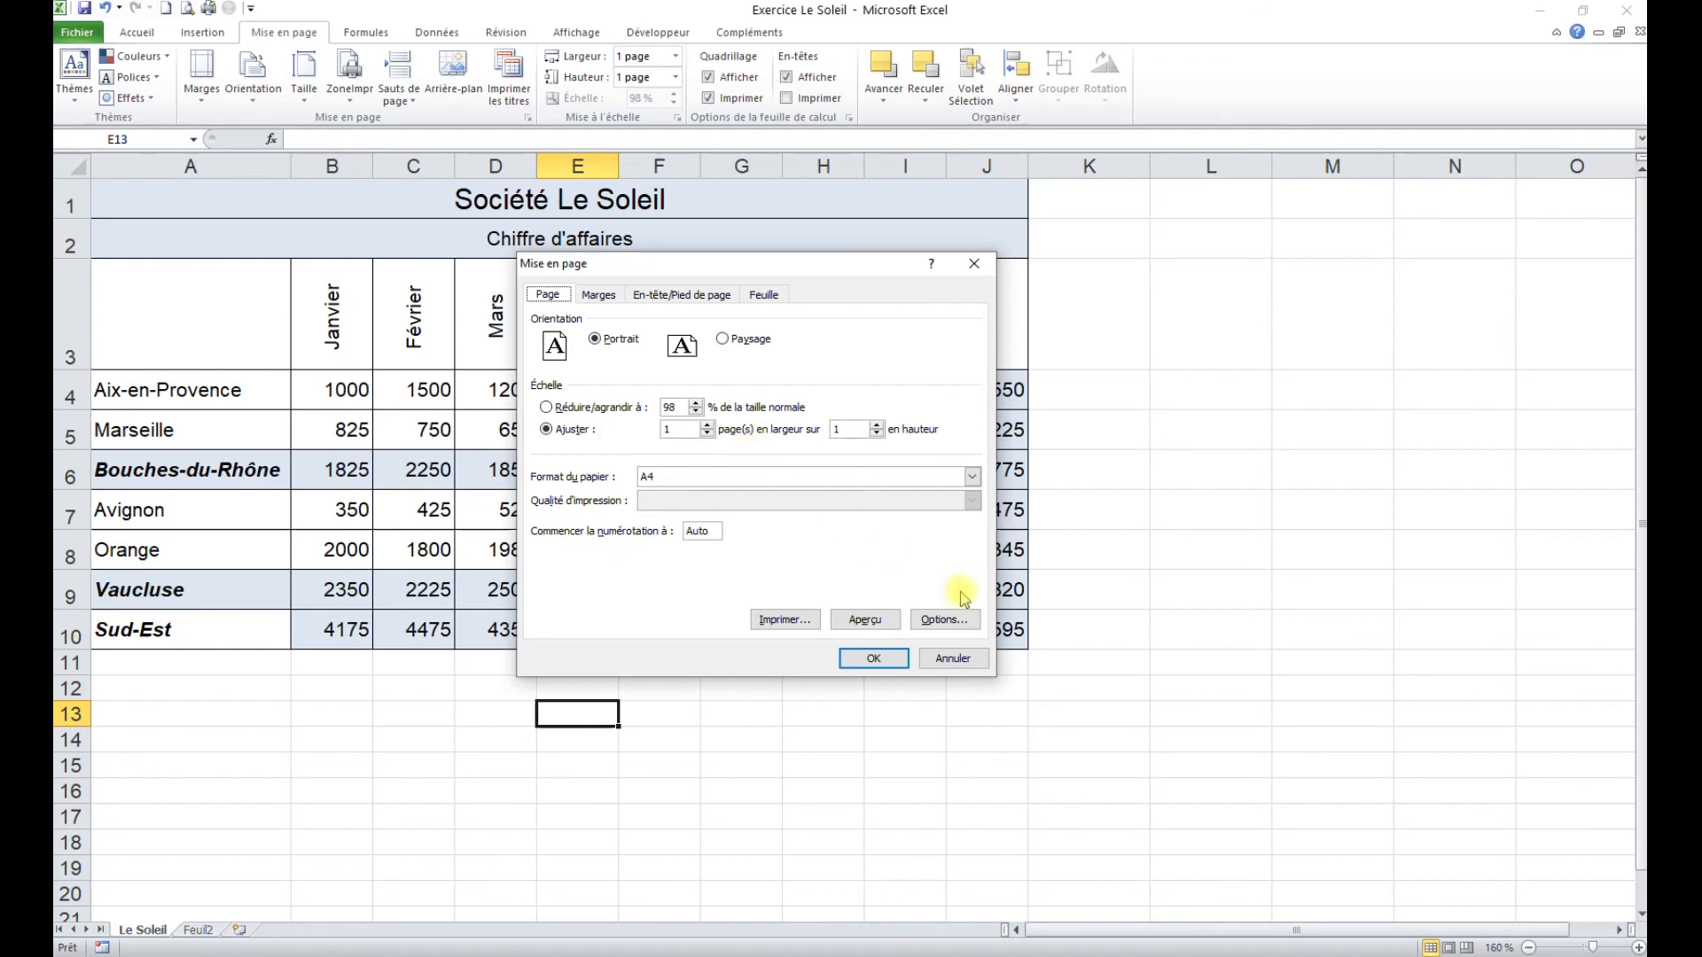
pyautogui.click(964, 667)
pyautogui.click(804, 747)
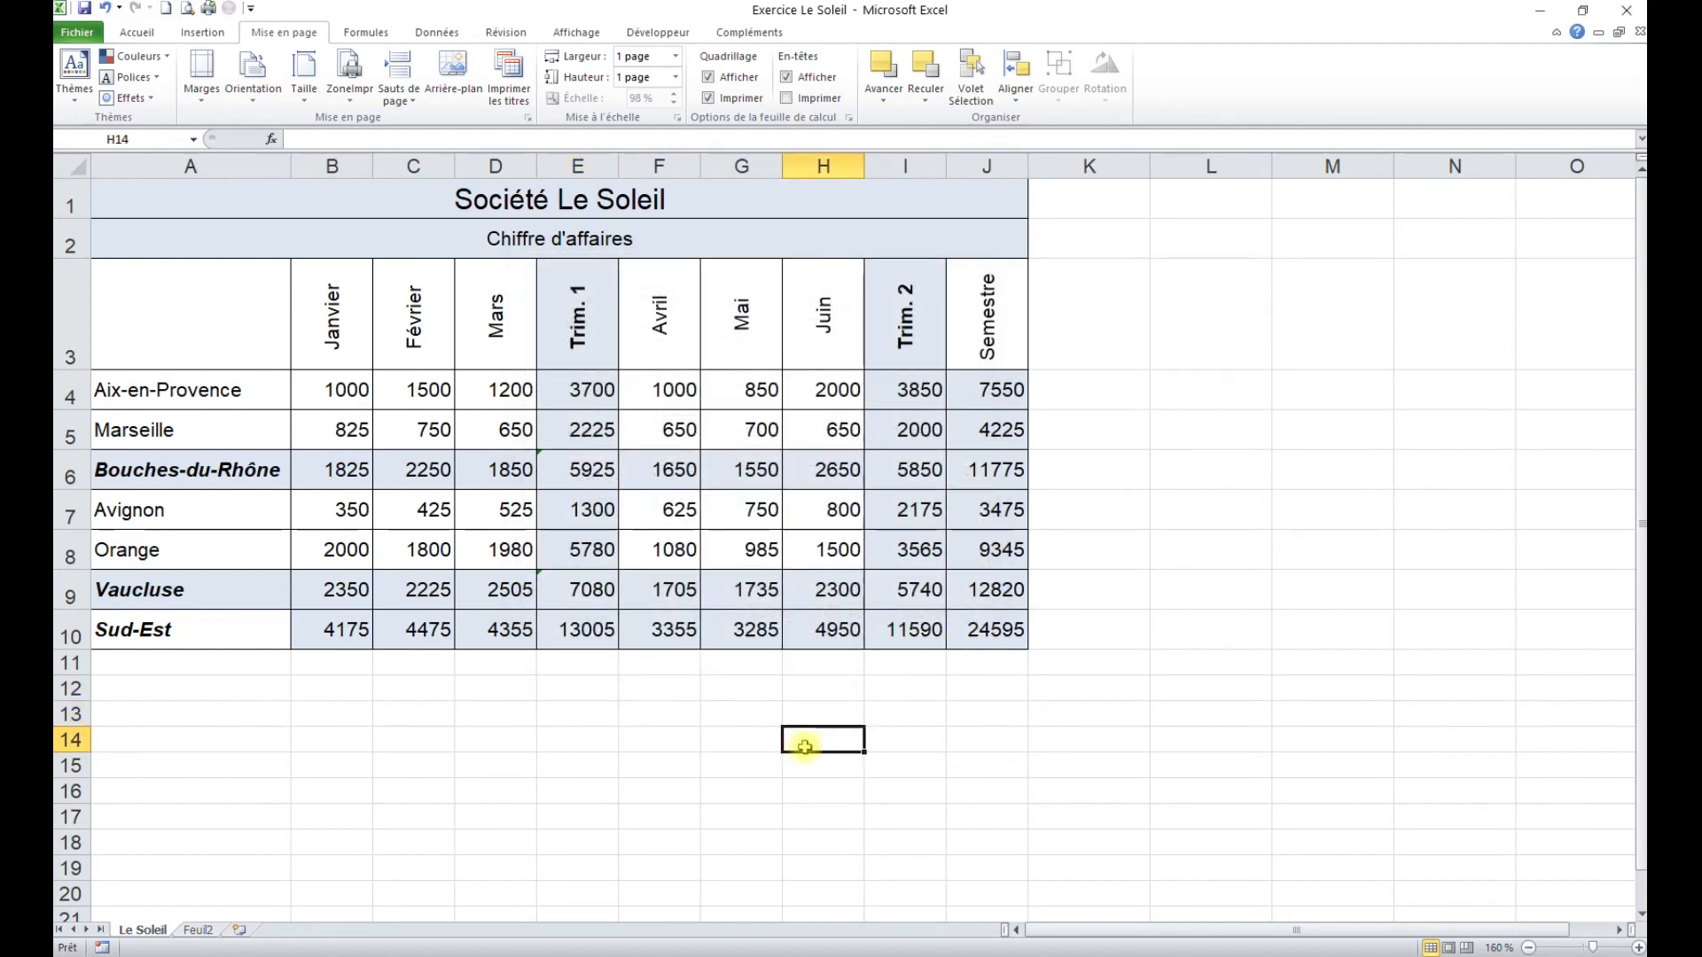
pyautogui.moveTo(829, 665); pyautogui.dragTo(838, 700)
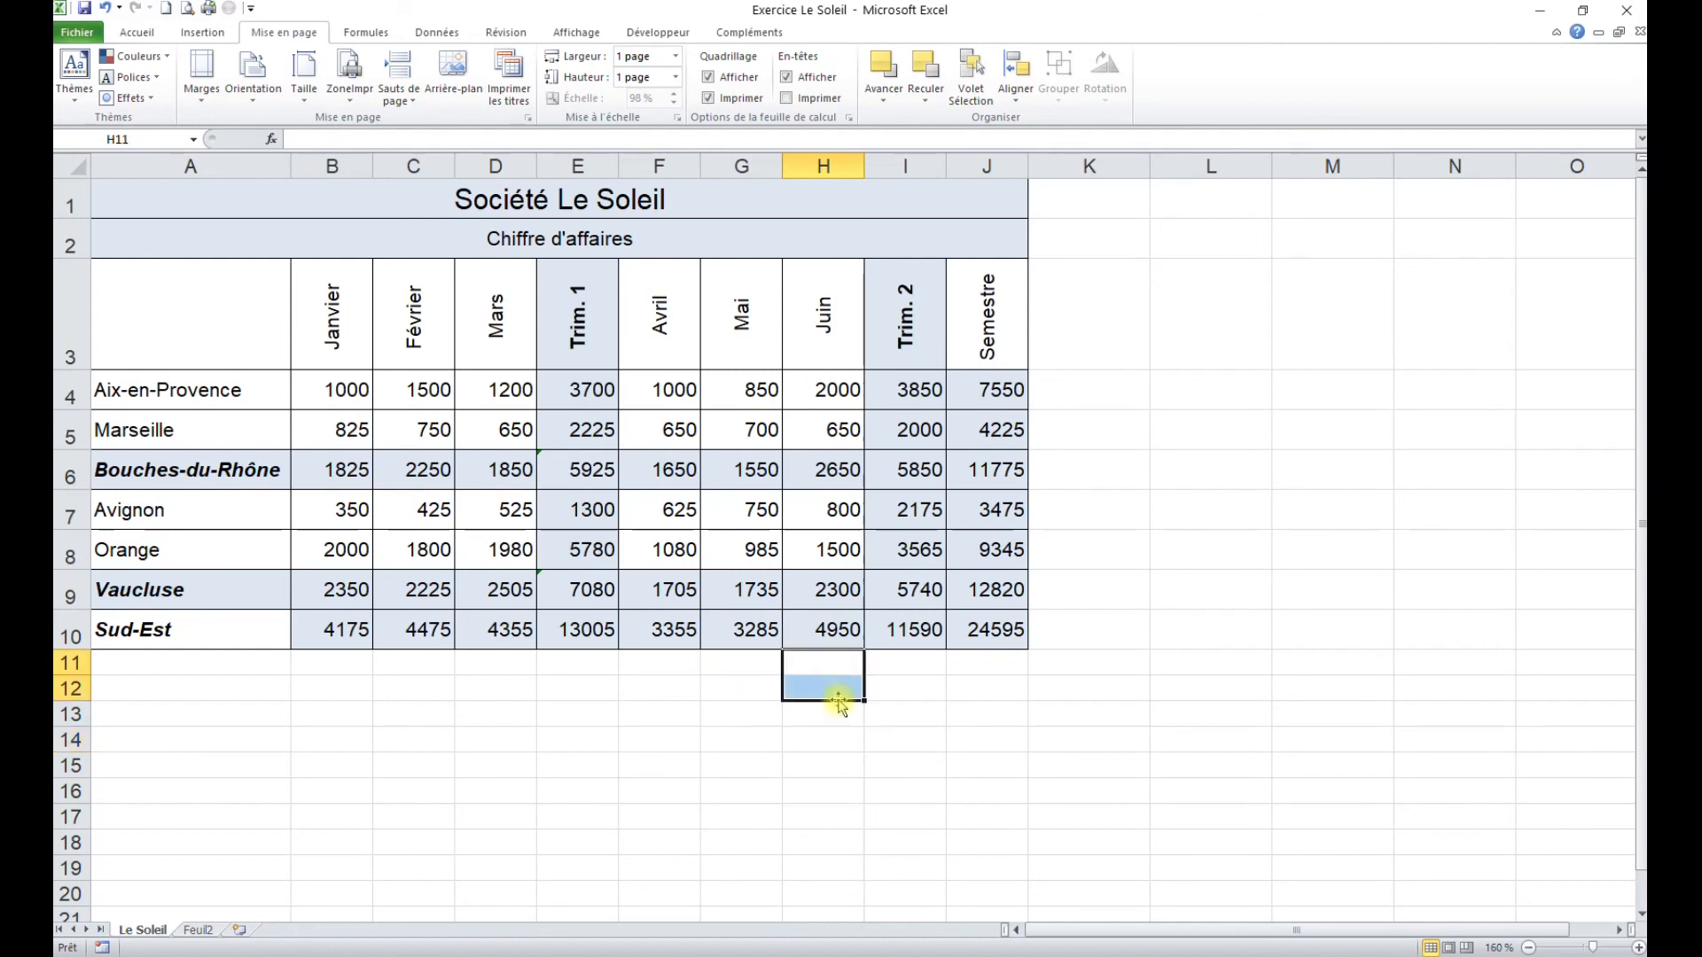